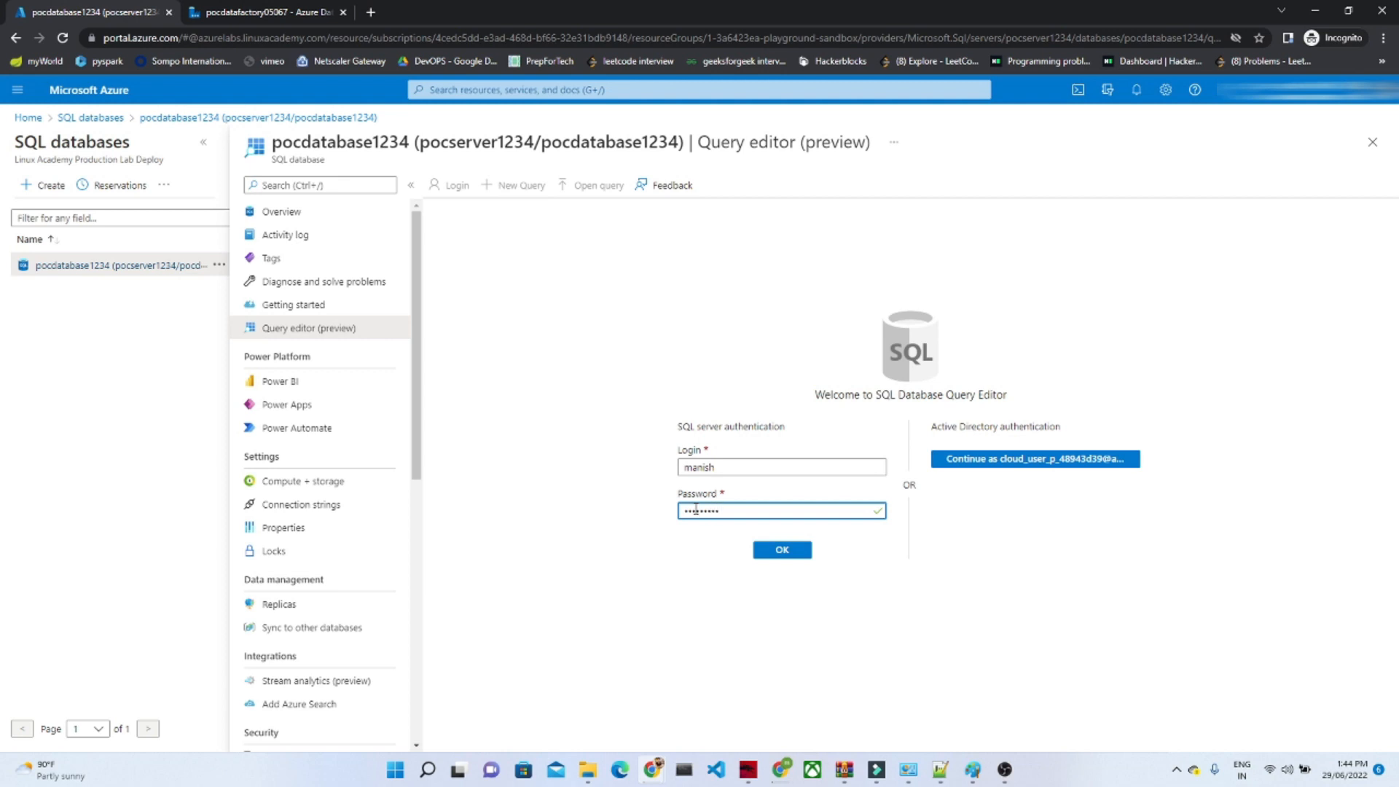
Step: Log in to the database query editor with the entered SQL credentials, accept the offered certificate, and expand the Tables folder
left_click(768, 547)
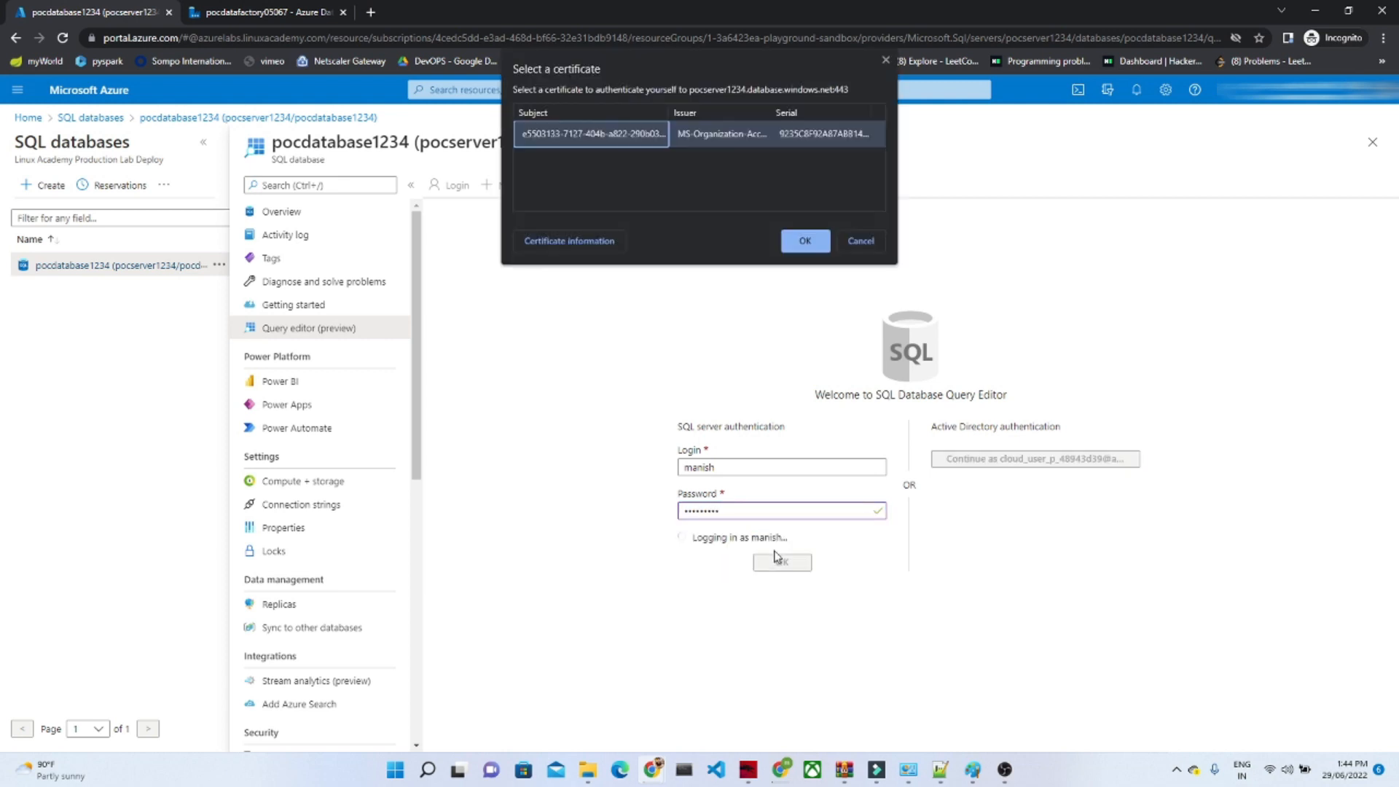
left_click(805, 240)
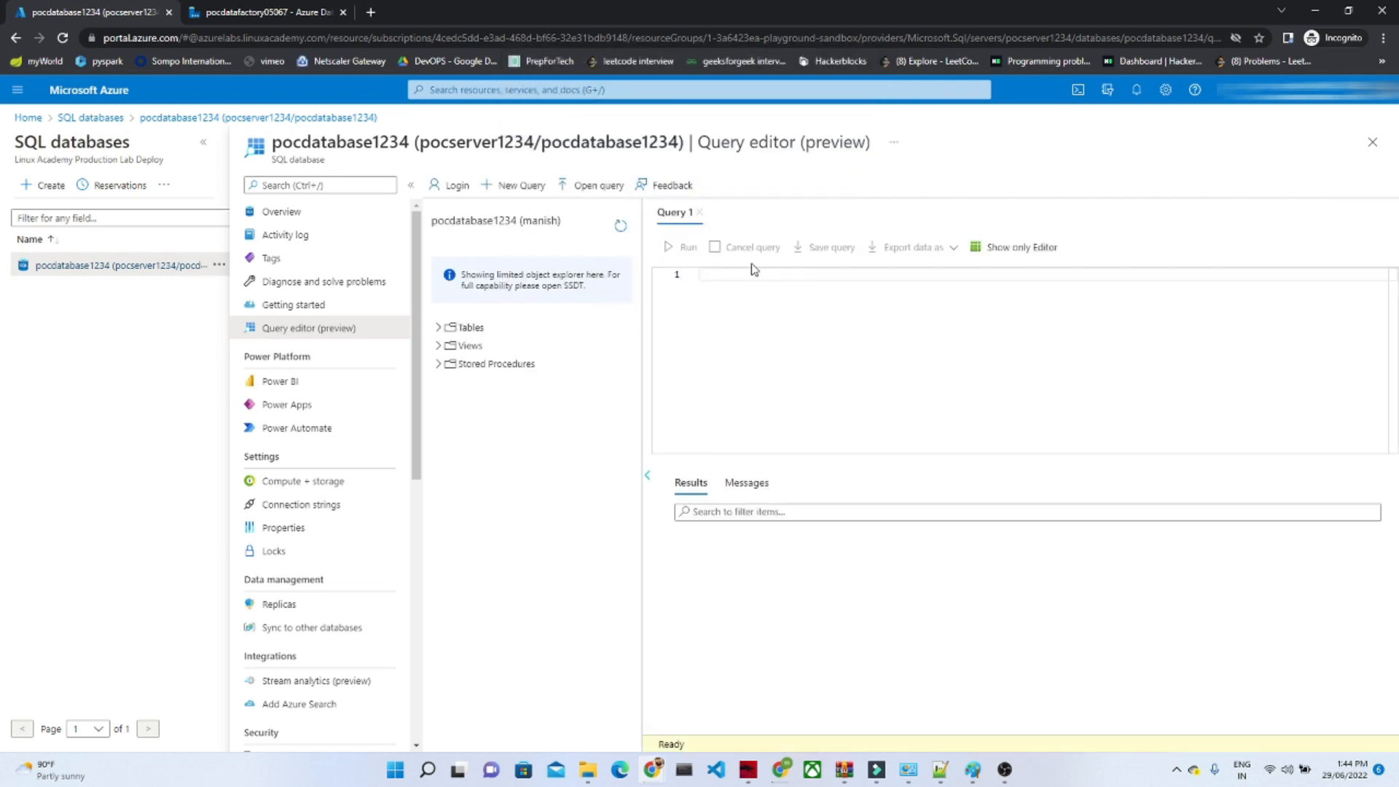
left_click(439, 332)
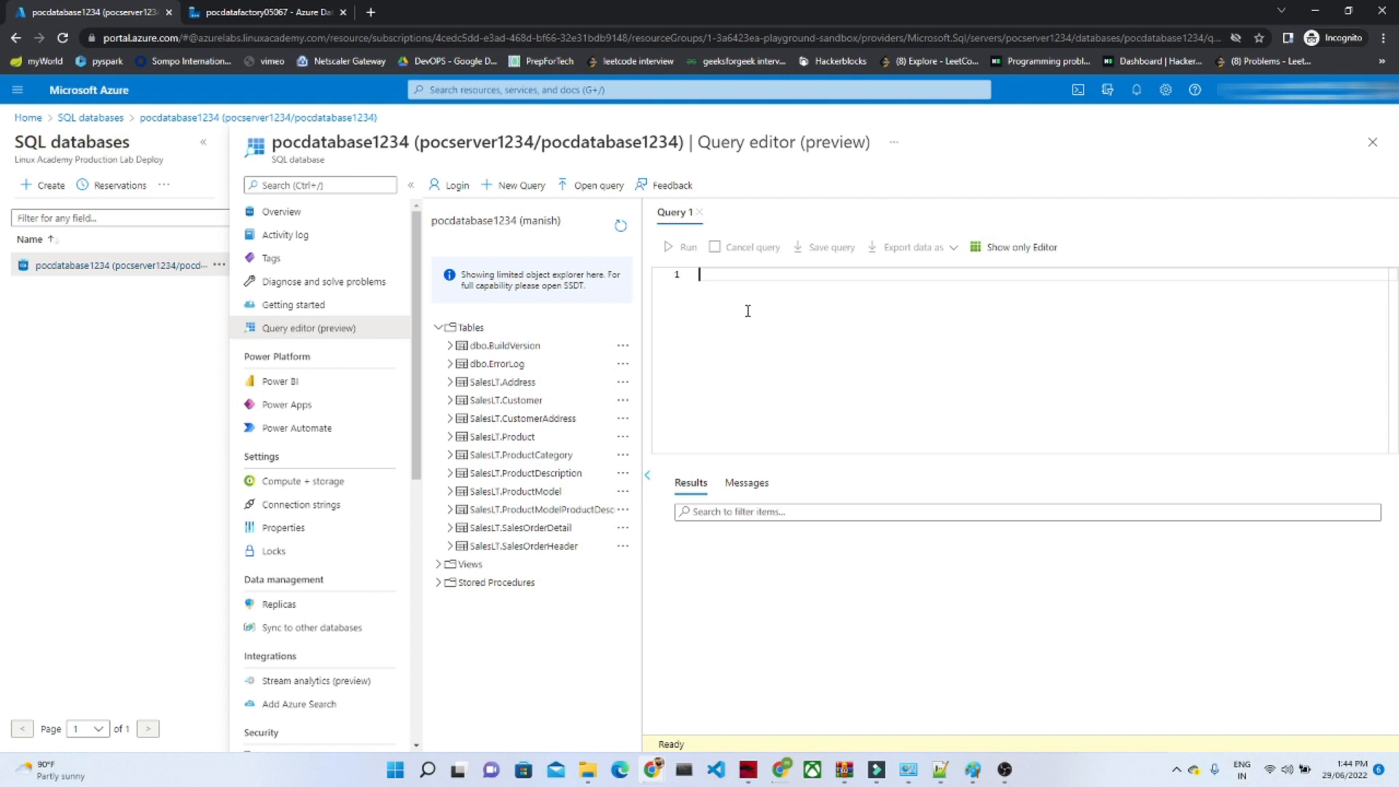
Step: Write the query "select * from [SalesLT].[Product]" and run it
type("sele")
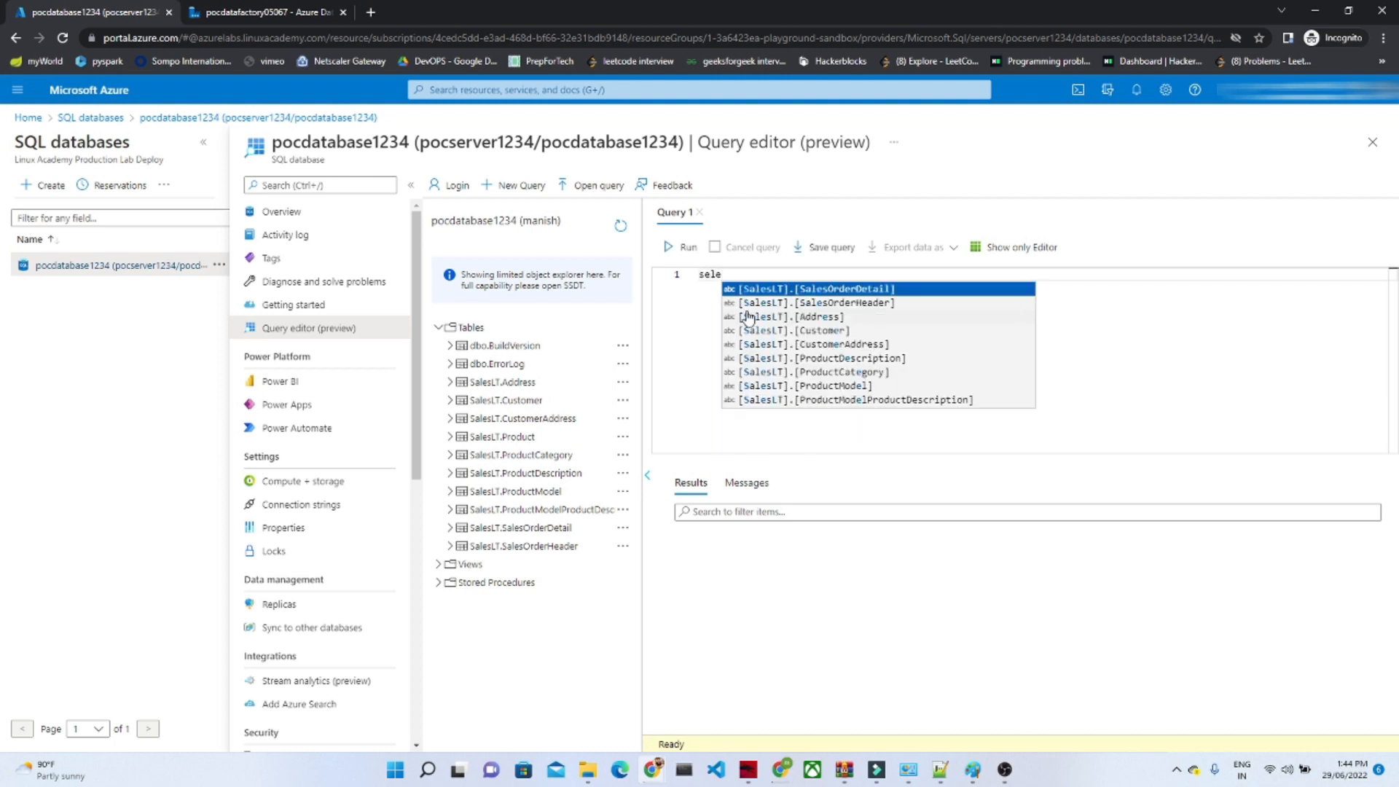
type("ct * from")
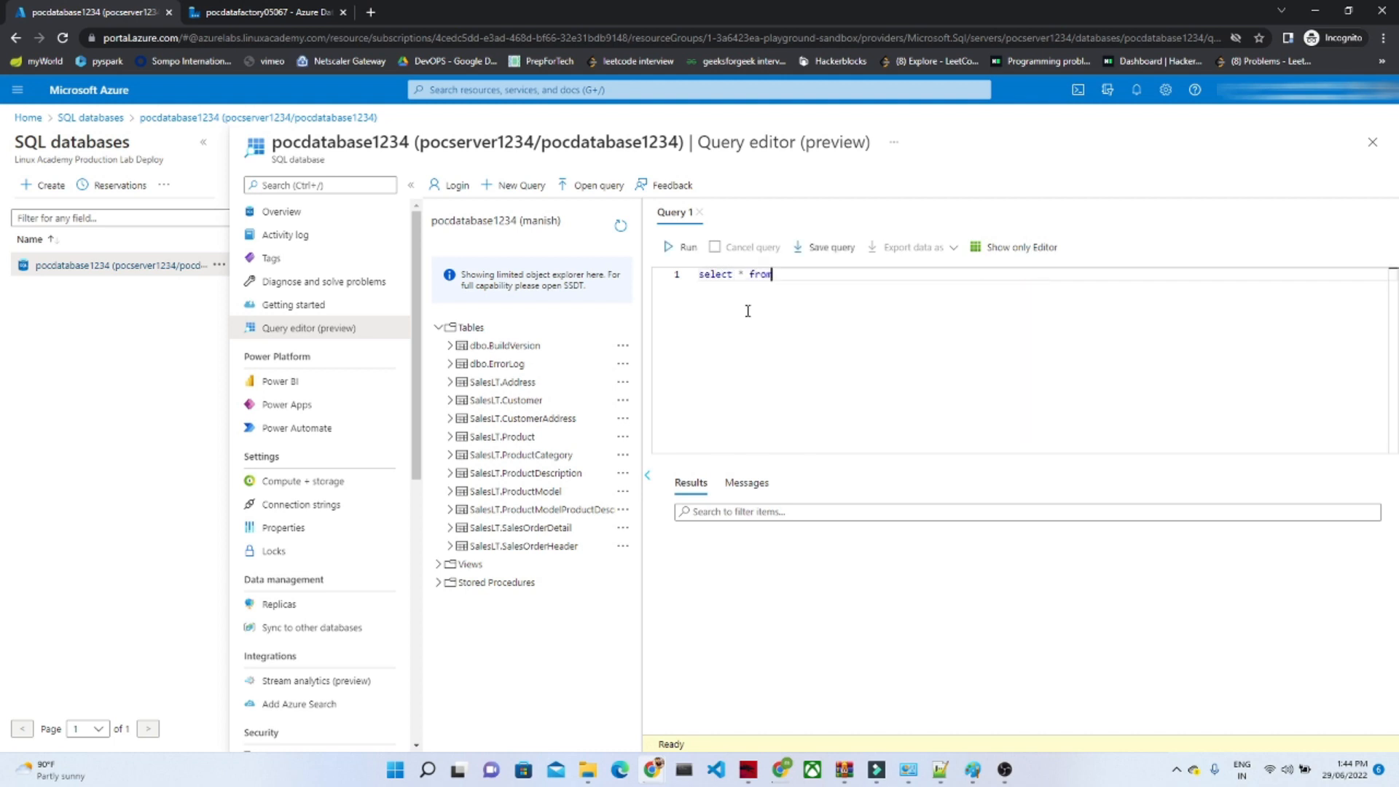
type(" pt")
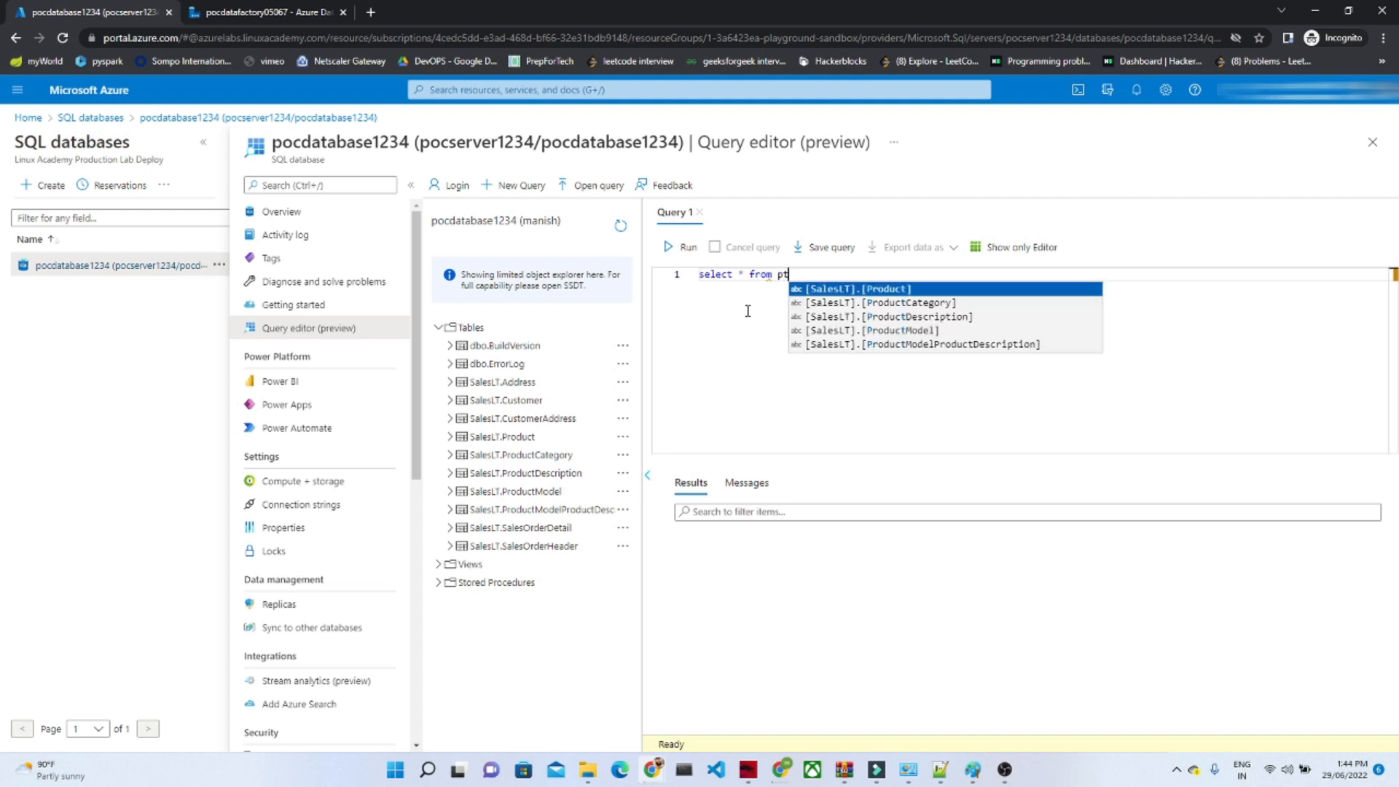
left_click(886, 290)
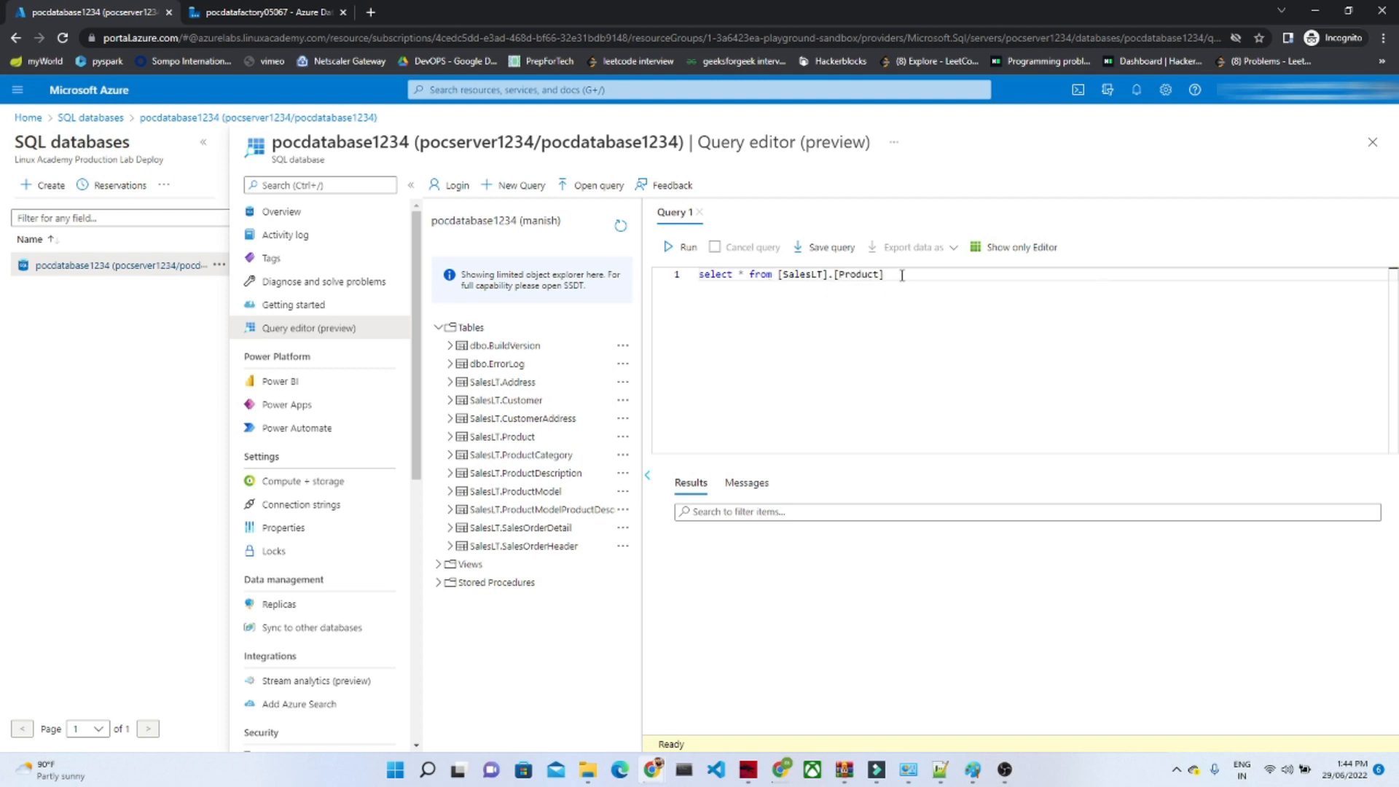
left_click_drag(905, 274, 696, 275)
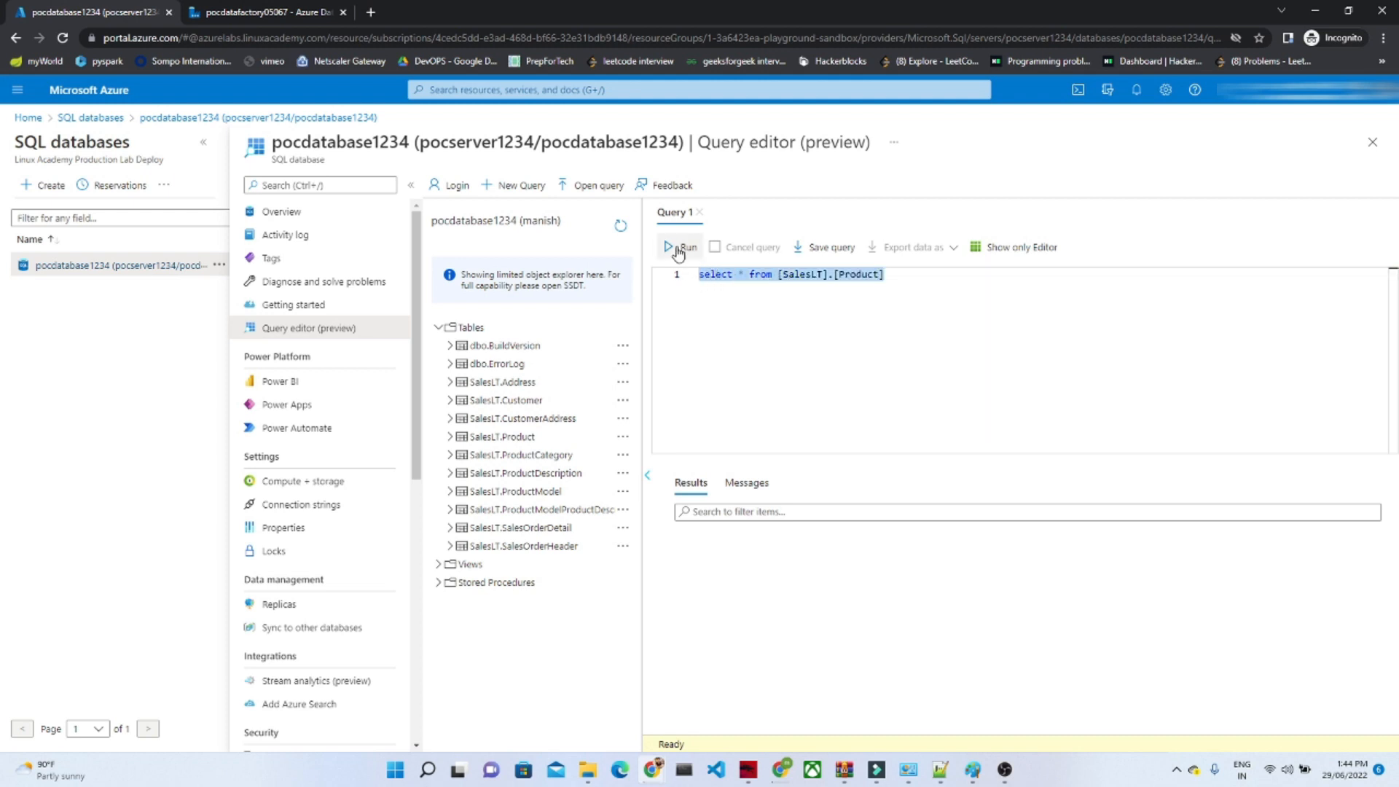
left_click(679, 249)
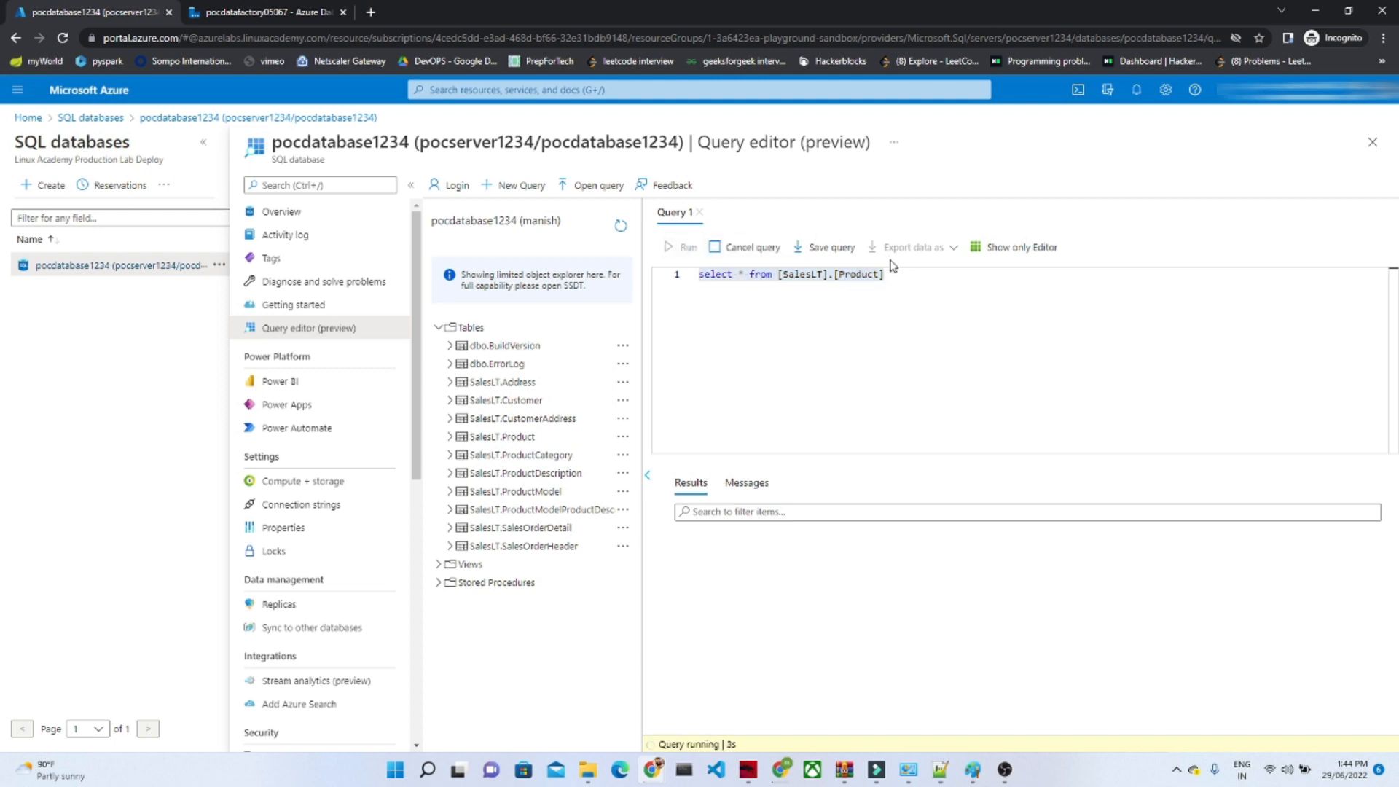
Step: Two lines below the first query, begin a second one selecting ProductID, Name, Color and StandardCost
left_click(896, 284)
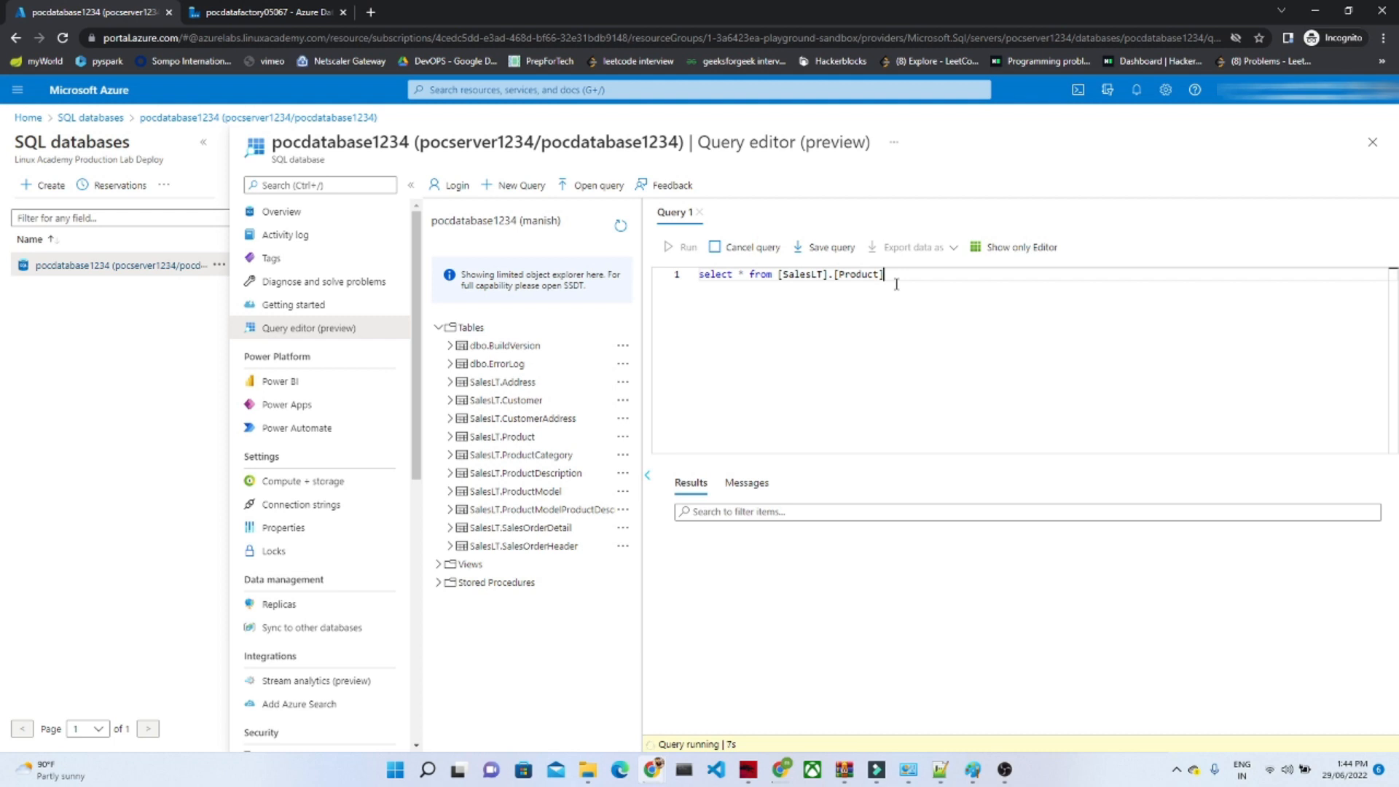
key("Return")
key("Return")
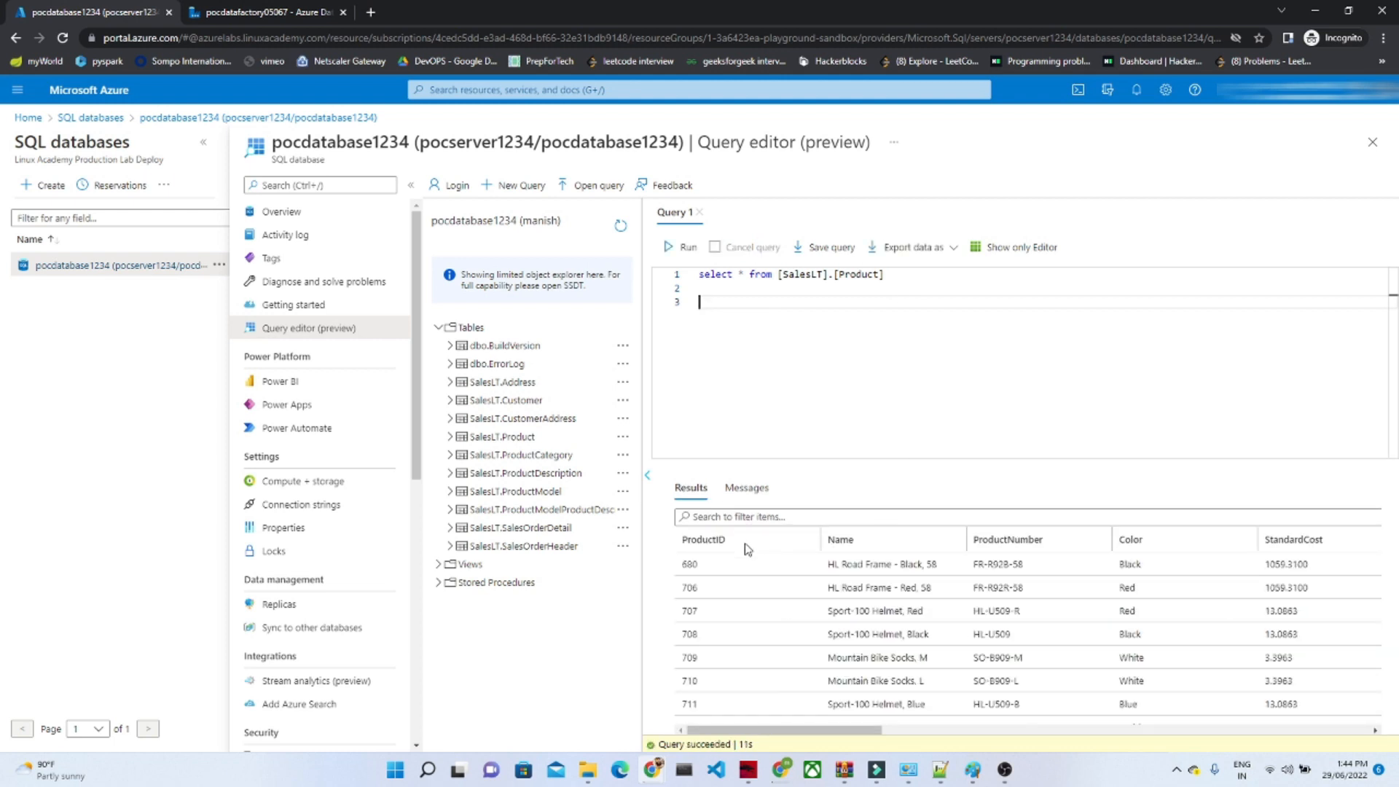
left_click_drag(804, 728, 712, 725)
type("select Prod")
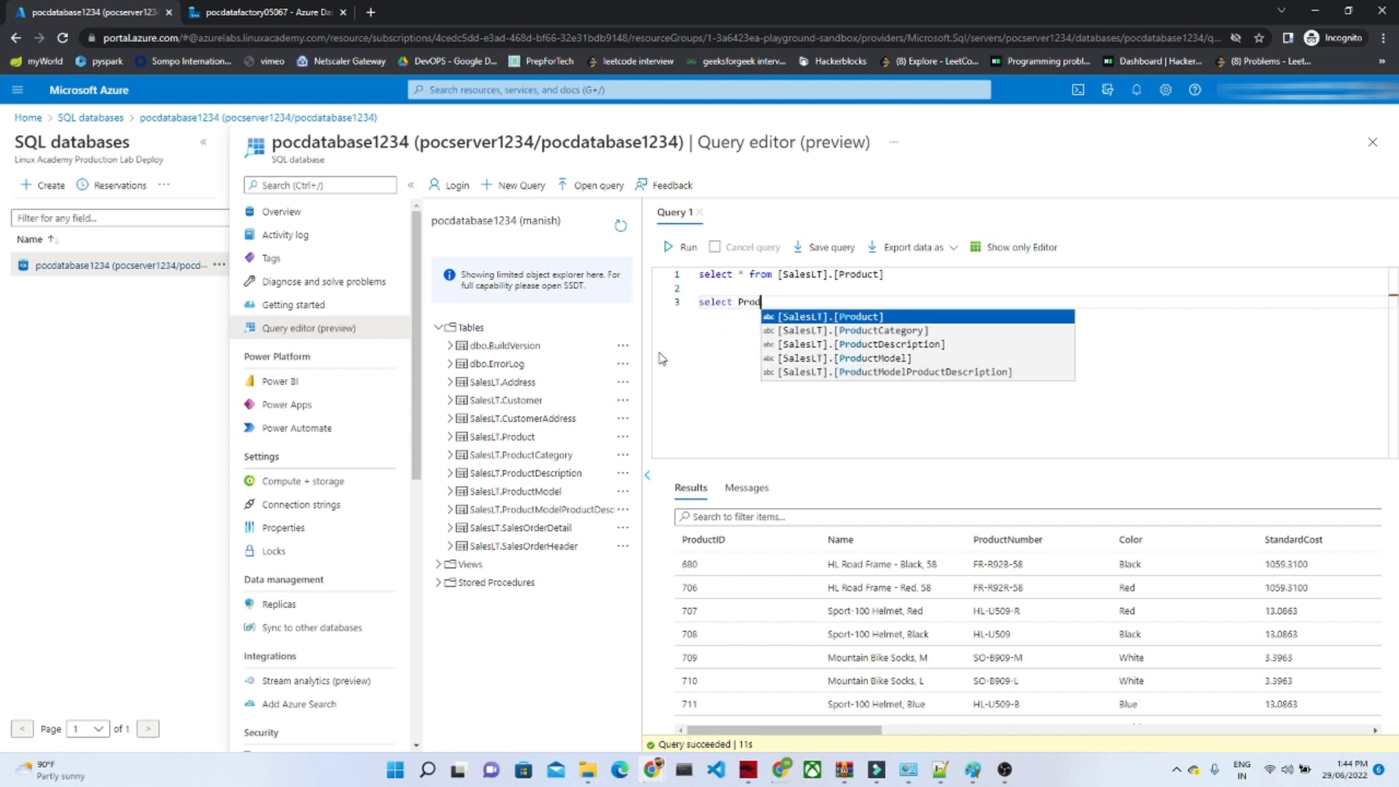
type("uctI")
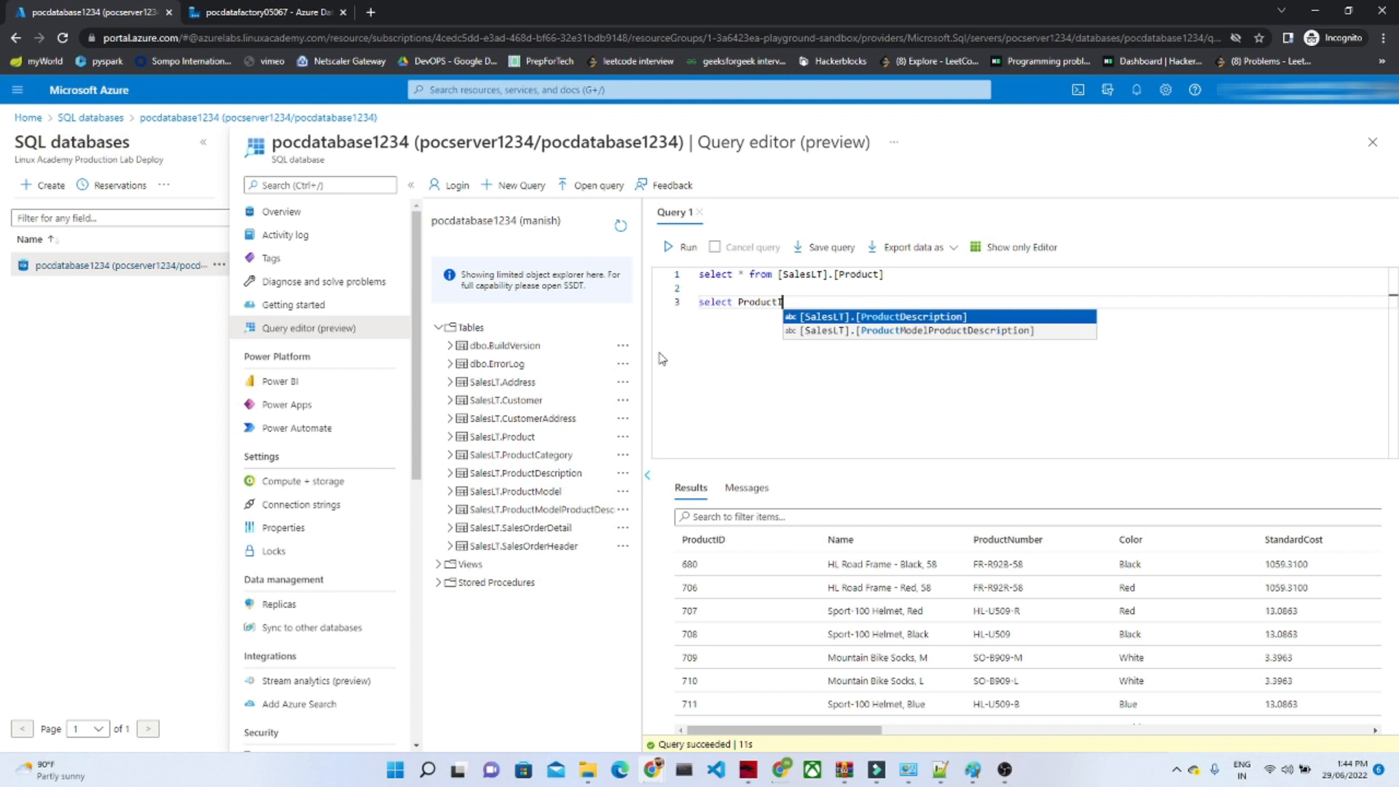
type("d")
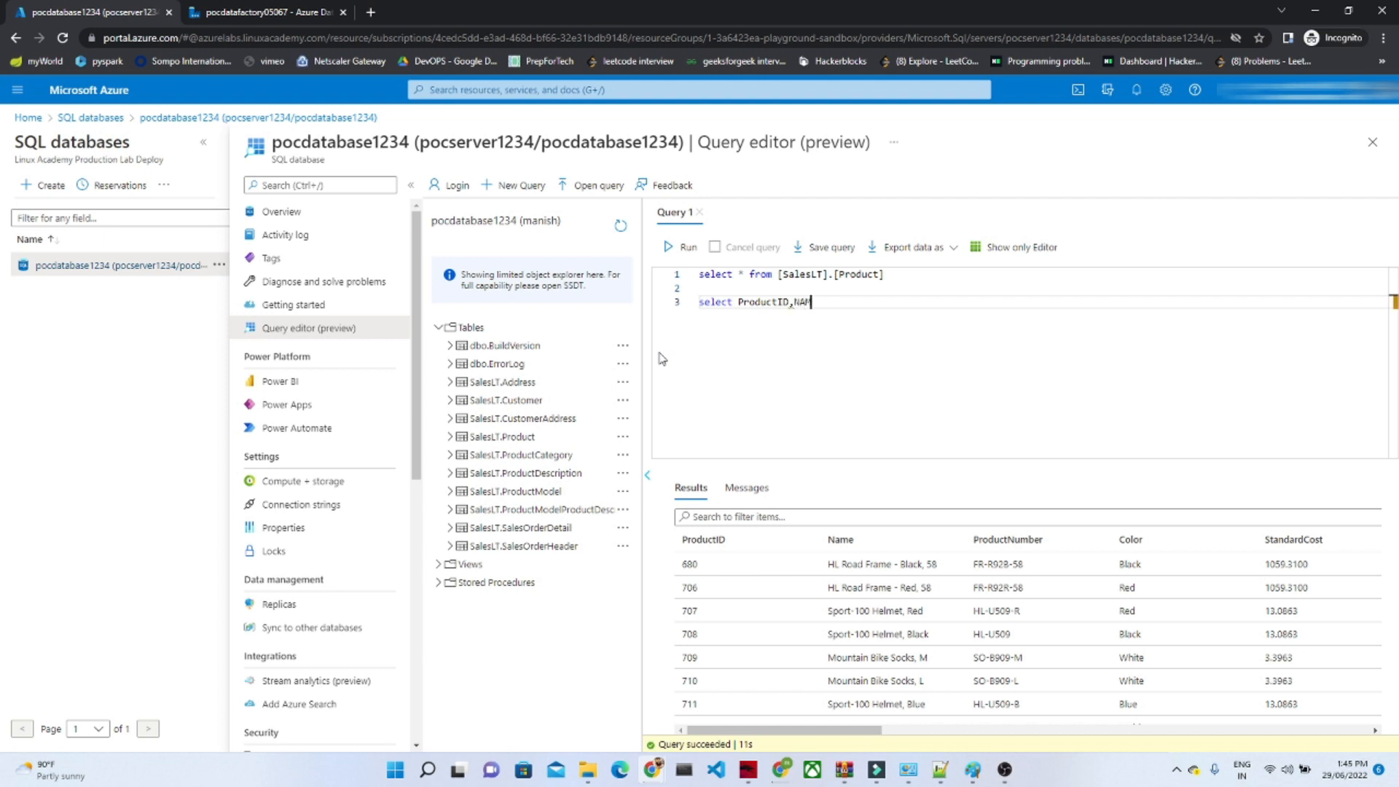
key("BackSpace")
type("ame,Color,StandardCost,")
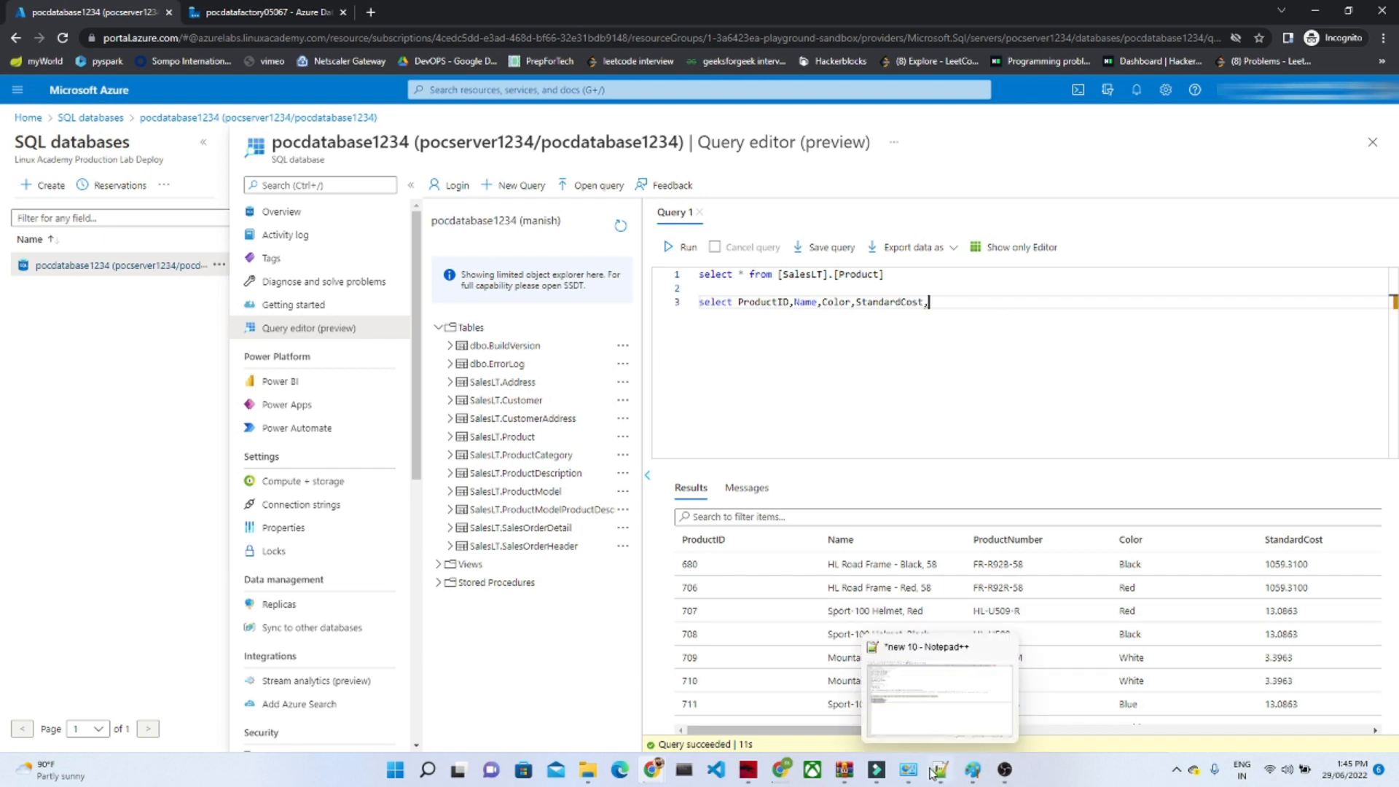
Step: Add ListPrice to the second query's columns, complete it with "from [SalesLT].[Product]", and select the whole statement
left_click_drag(802, 733, 995, 732)
type("ListP")
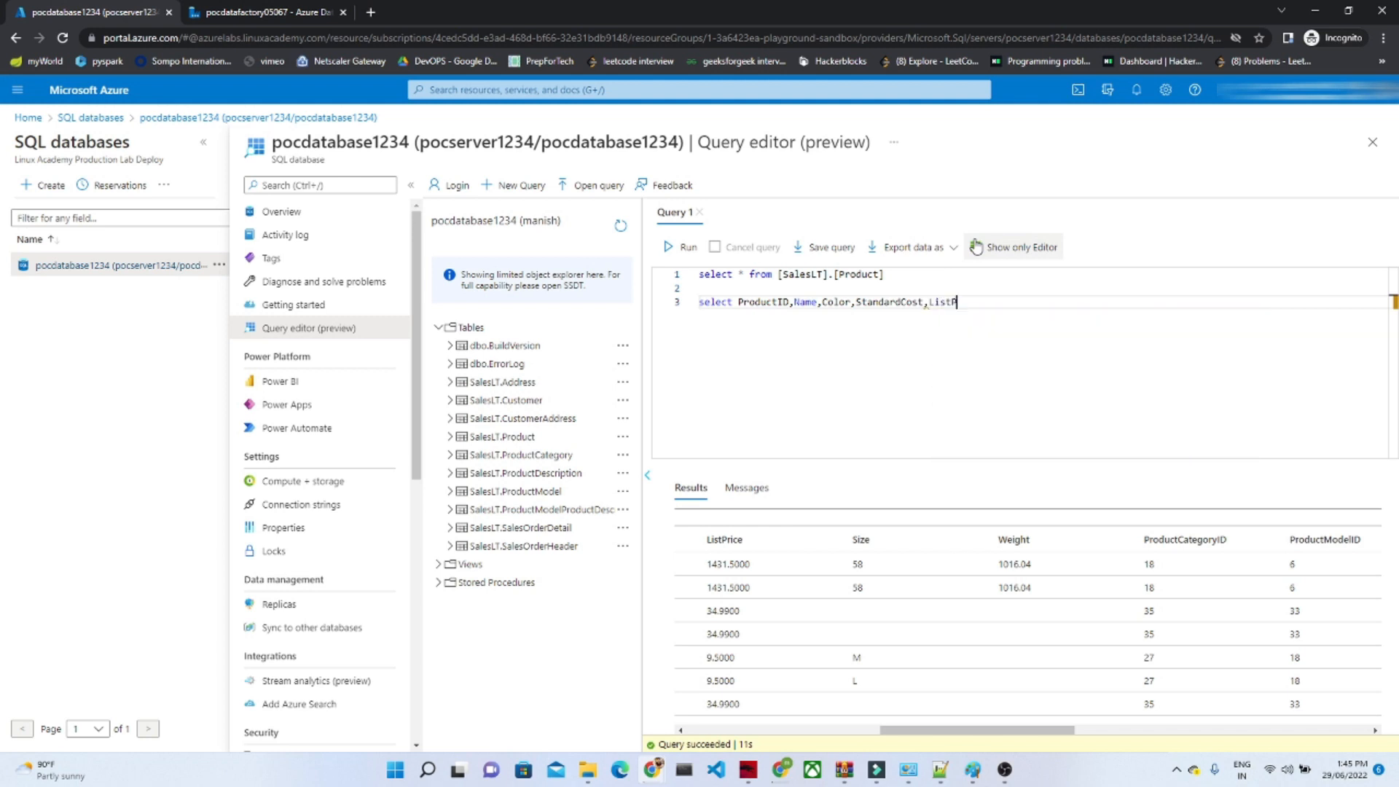
type("rice from")
left_click_drag(885, 274, 777, 276)
key("ctrl+c")
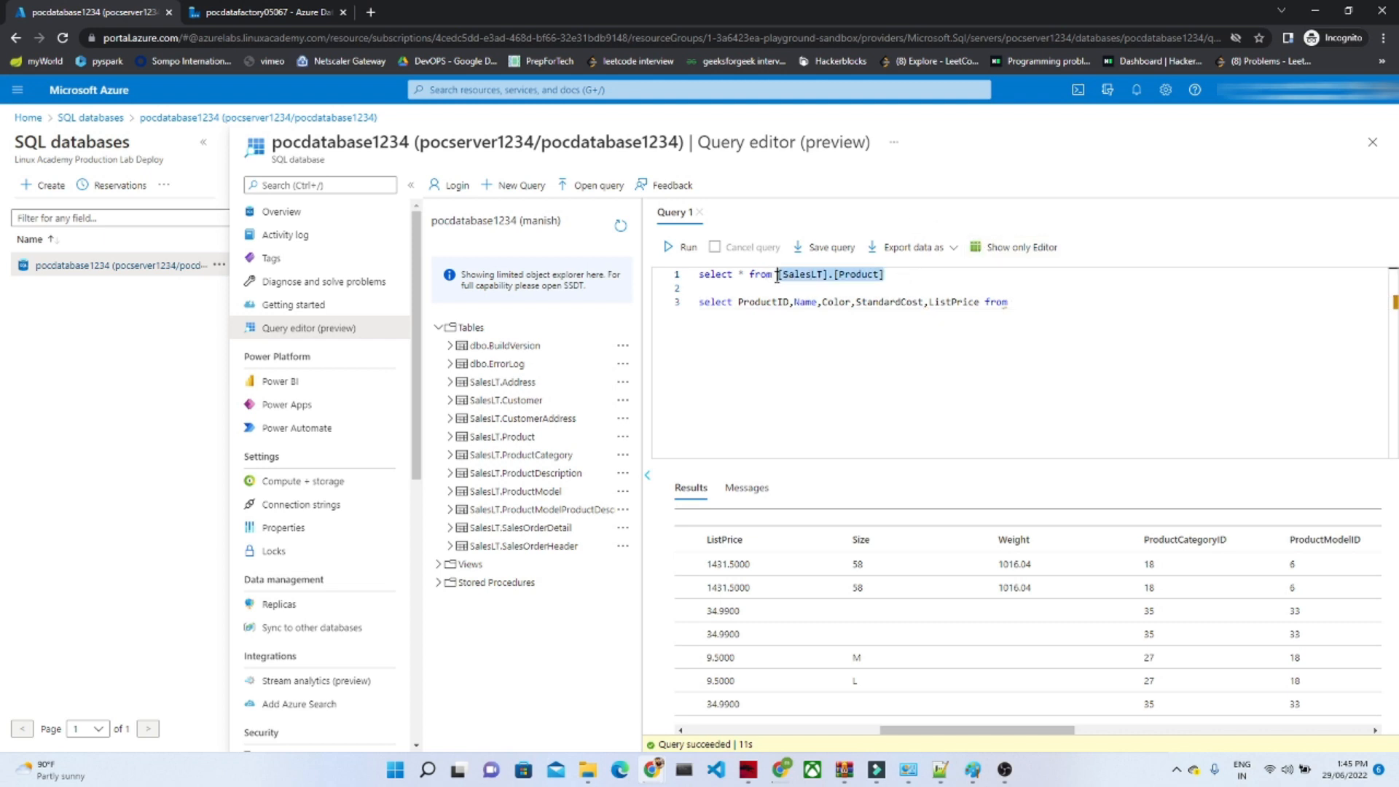
left_click(1036, 306)
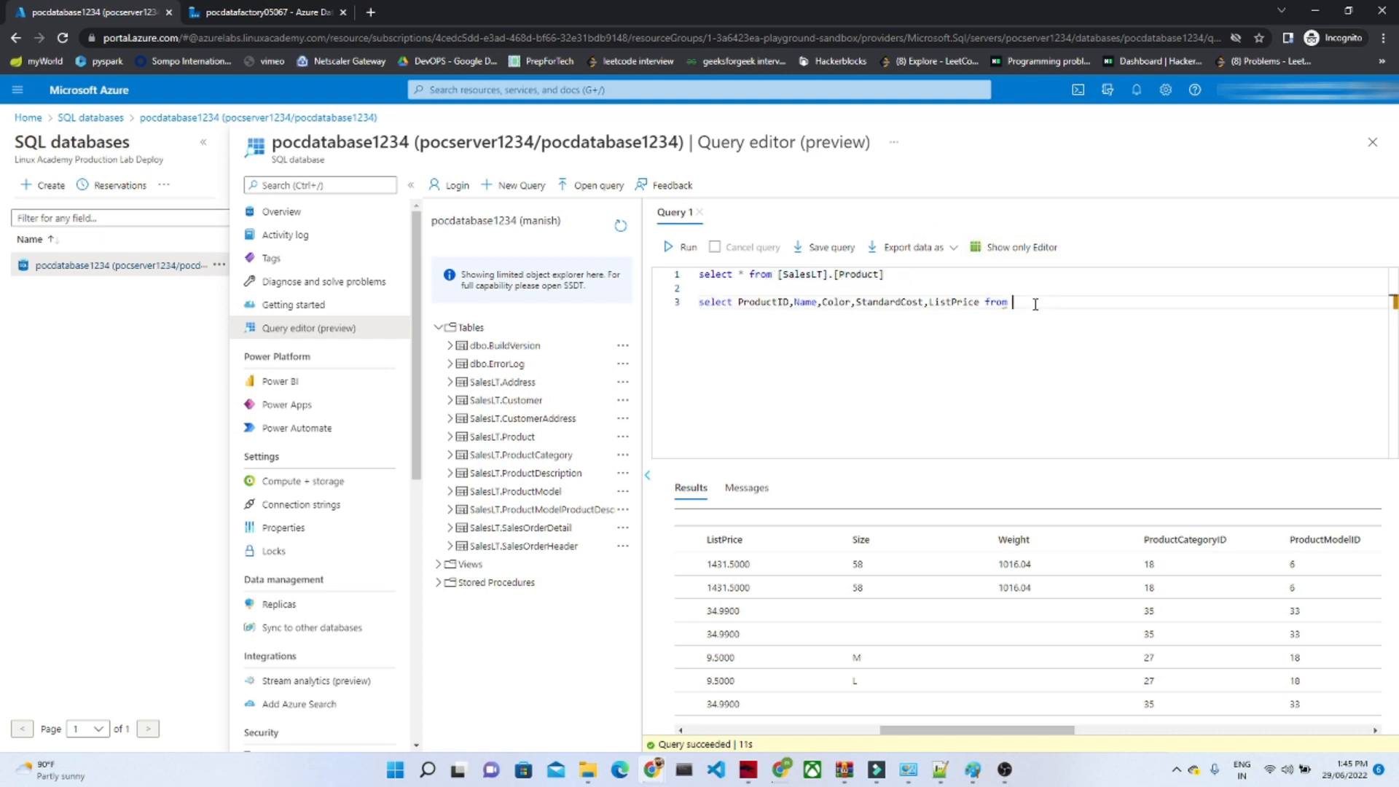
key("ctrl+v")
left_click(686, 303)
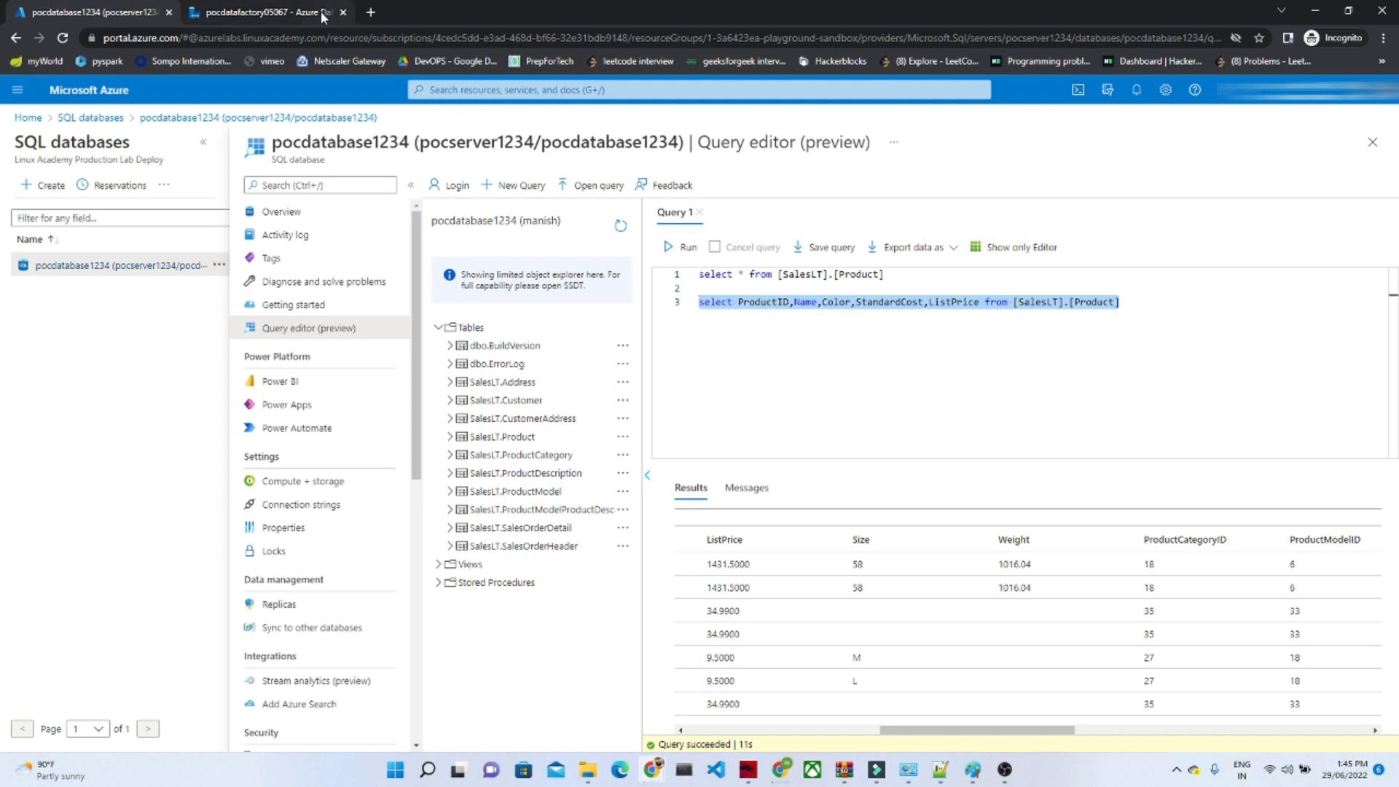
Step: Switch to the pocdatafactory05067 Data Factory and open its authoring workspace from the home page
left_click(281, 9)
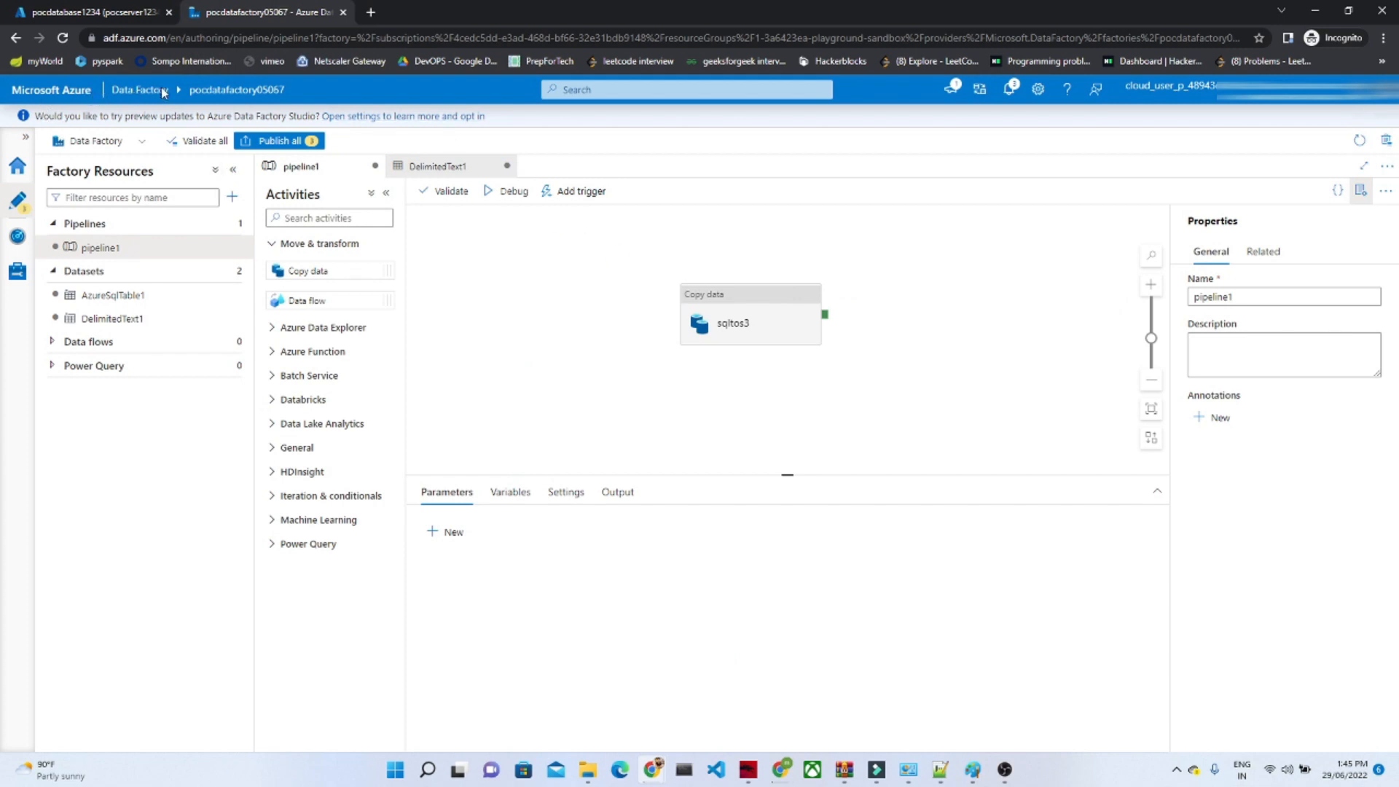
left_click(16, 167)
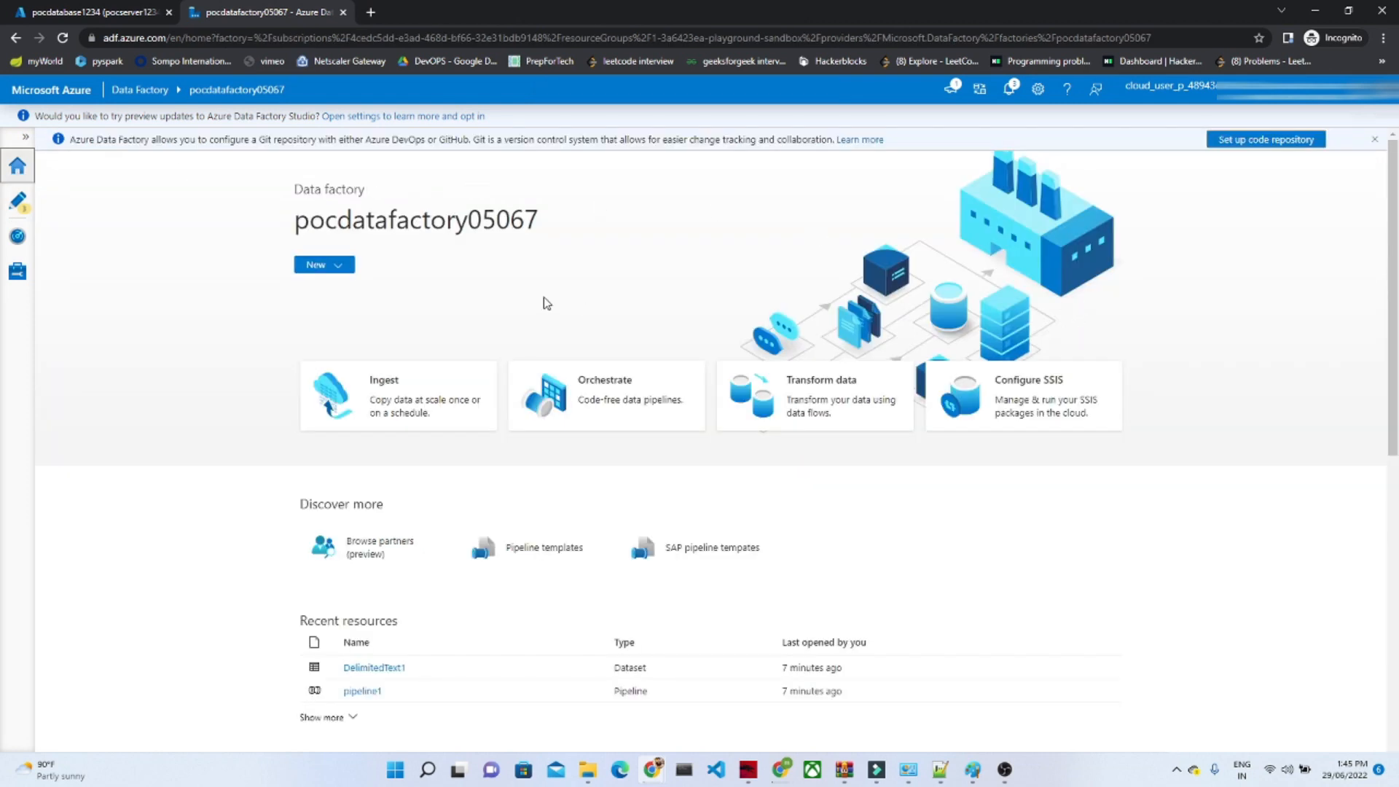
left_click(16, 204)
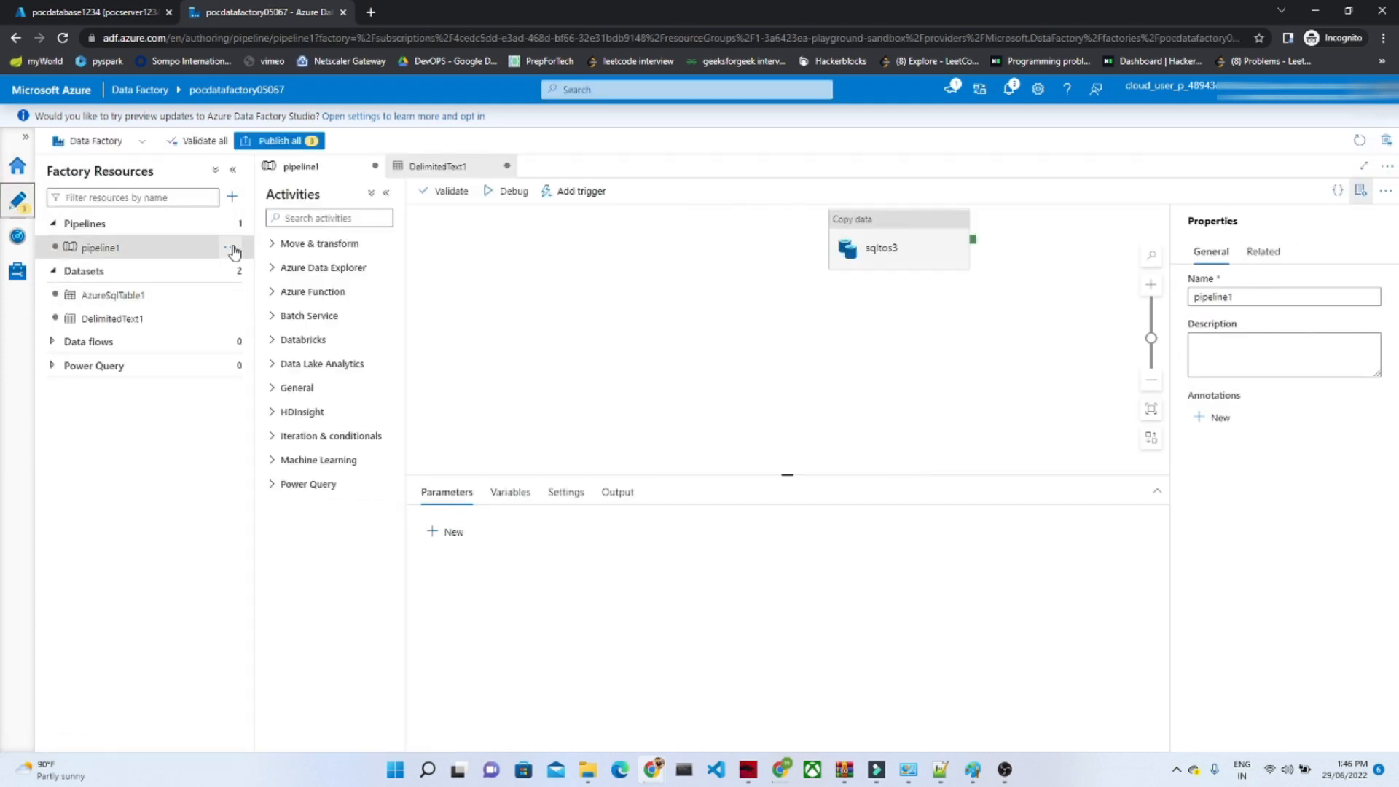
Step: Collapse the Pipelines and Datasets groups in the factory resources and create a new pipeline
left_click(57, 227)
left_click(57, 227)
left_click(51, 252)
left_click(51, 252)
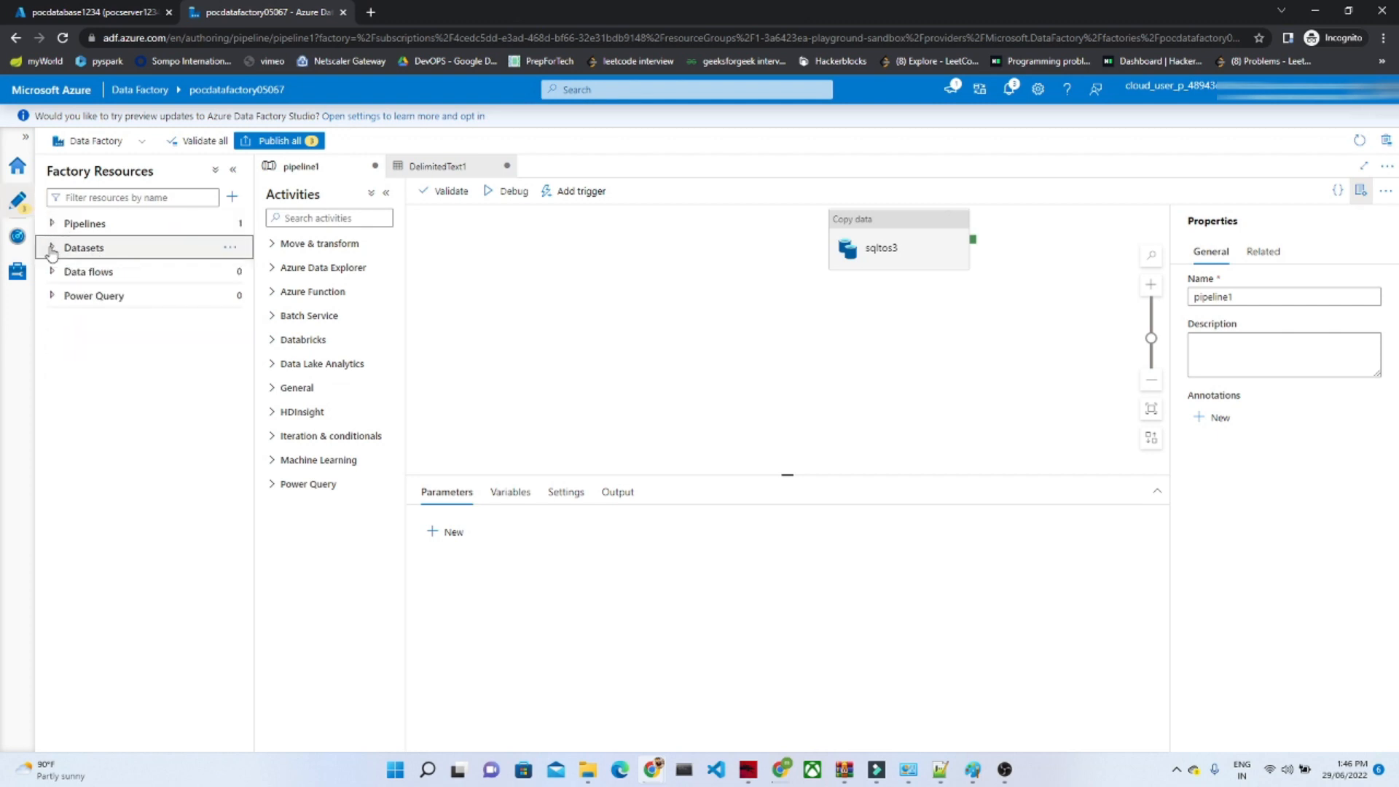
left_click(229, 227)
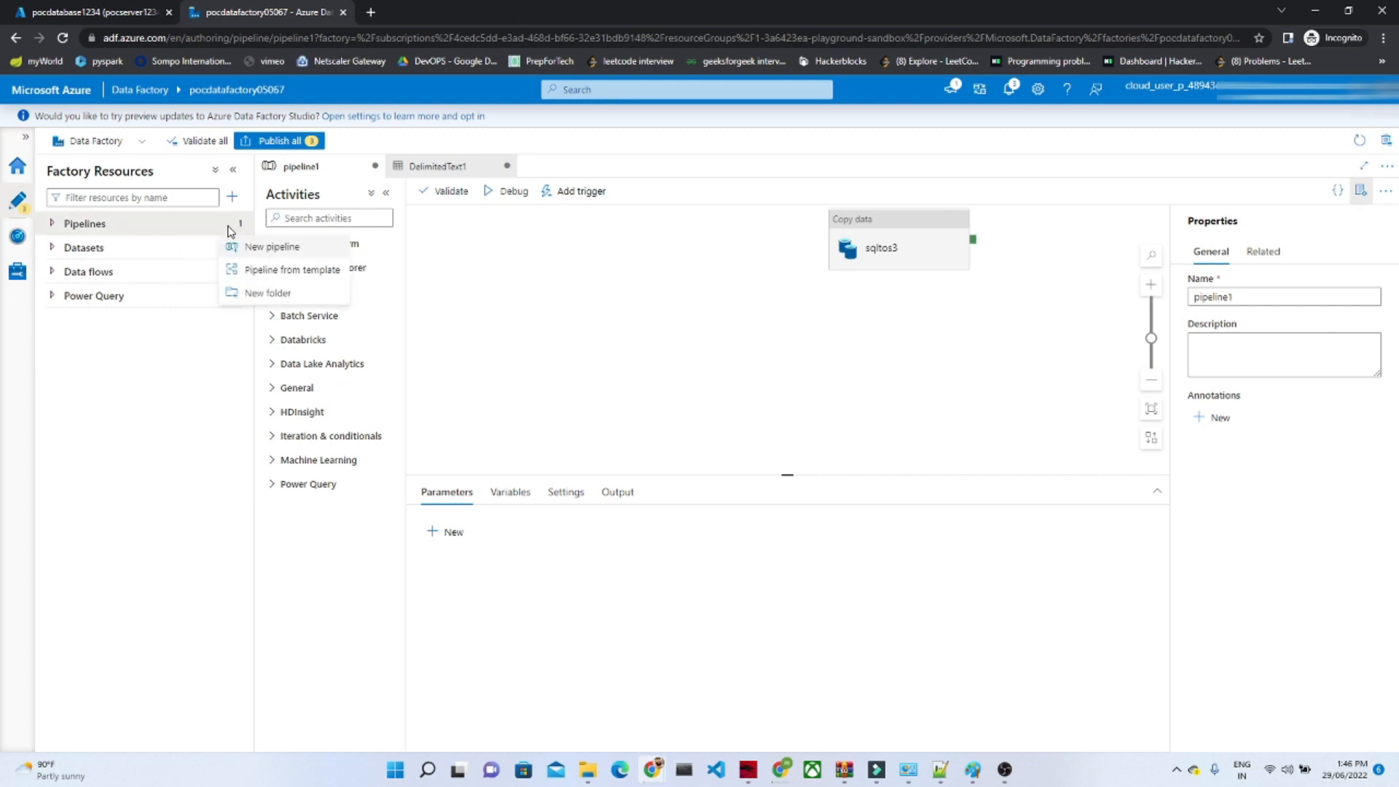
left_click(271, 249)
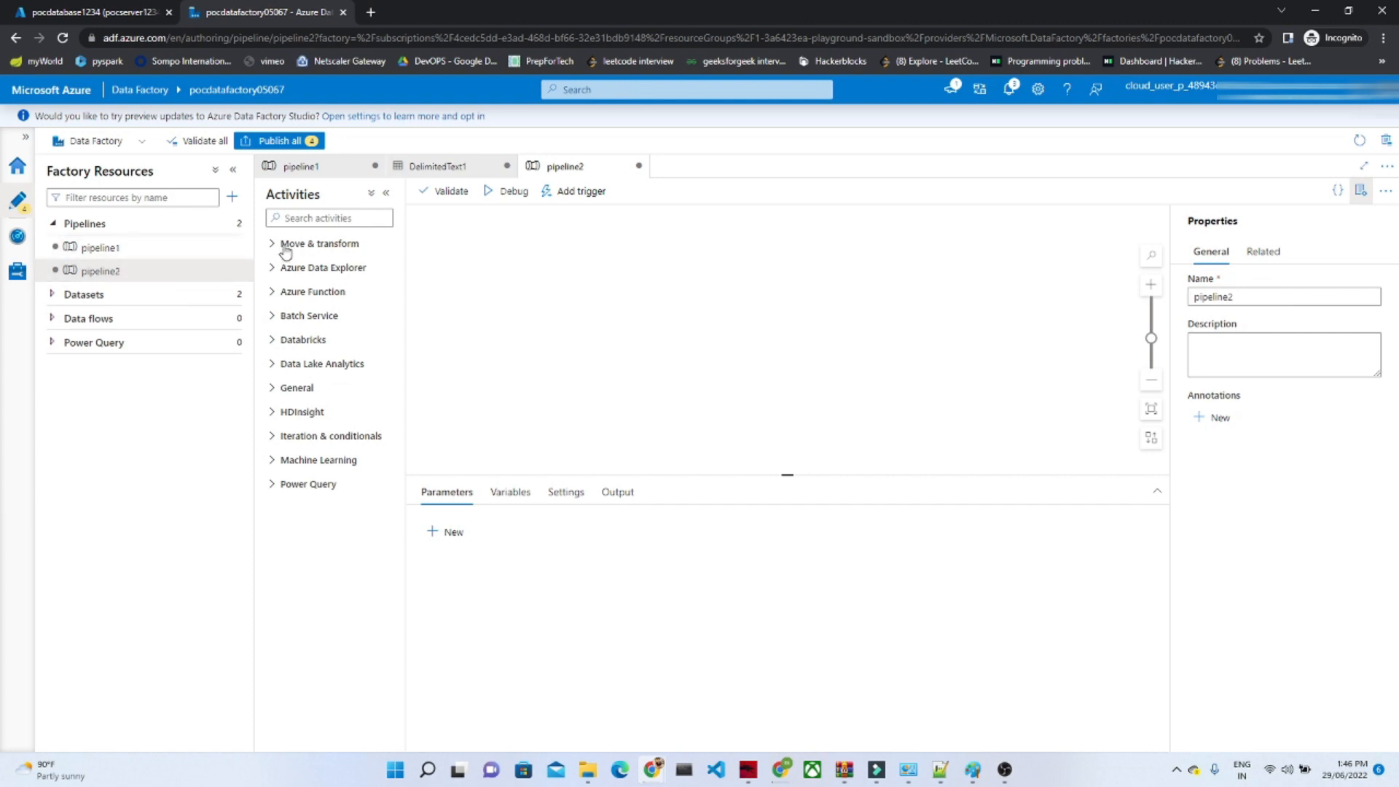
Step: Add a Copy data activity from Move & transform to the new pipeline and name it sqltoblob
left_click(284, 246)
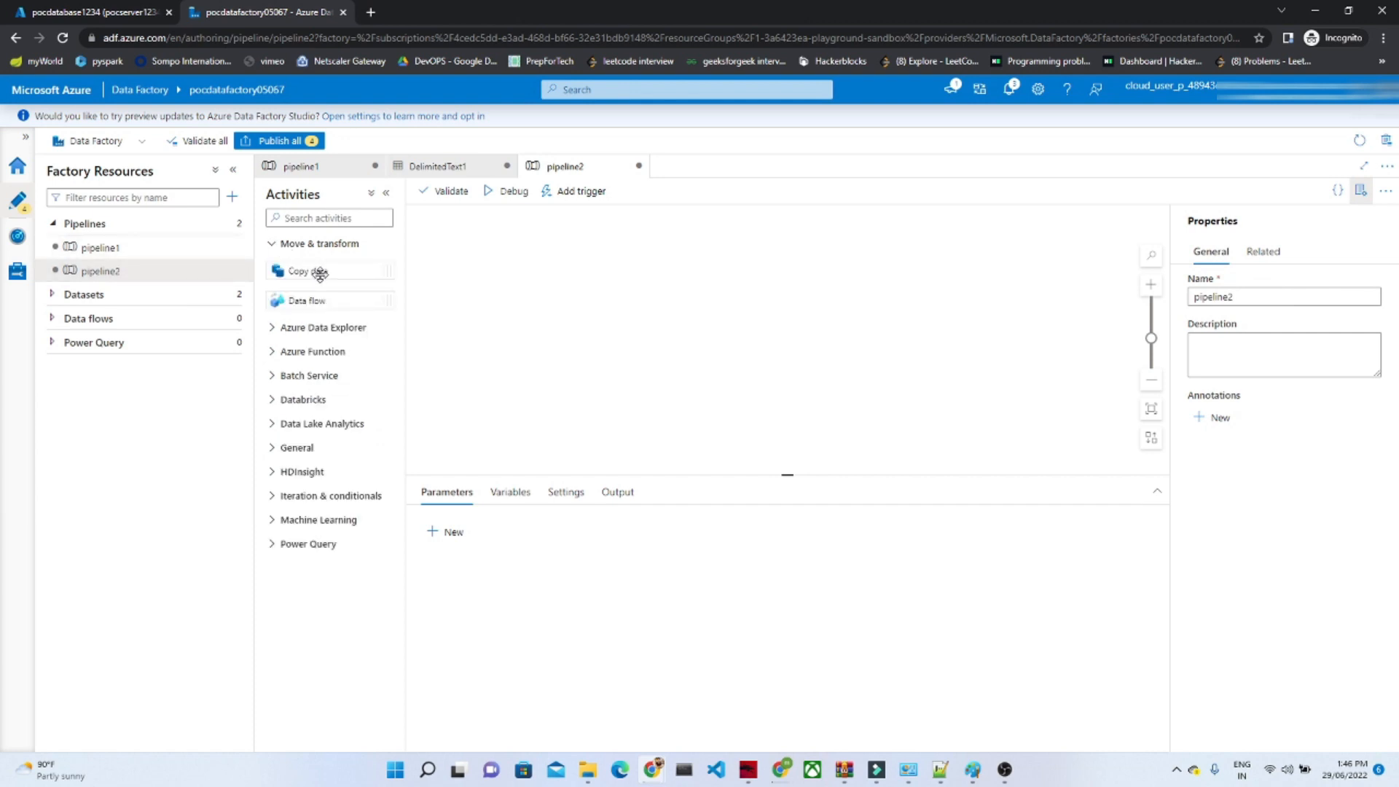
left_click_drag(319, 273, 738, 300)
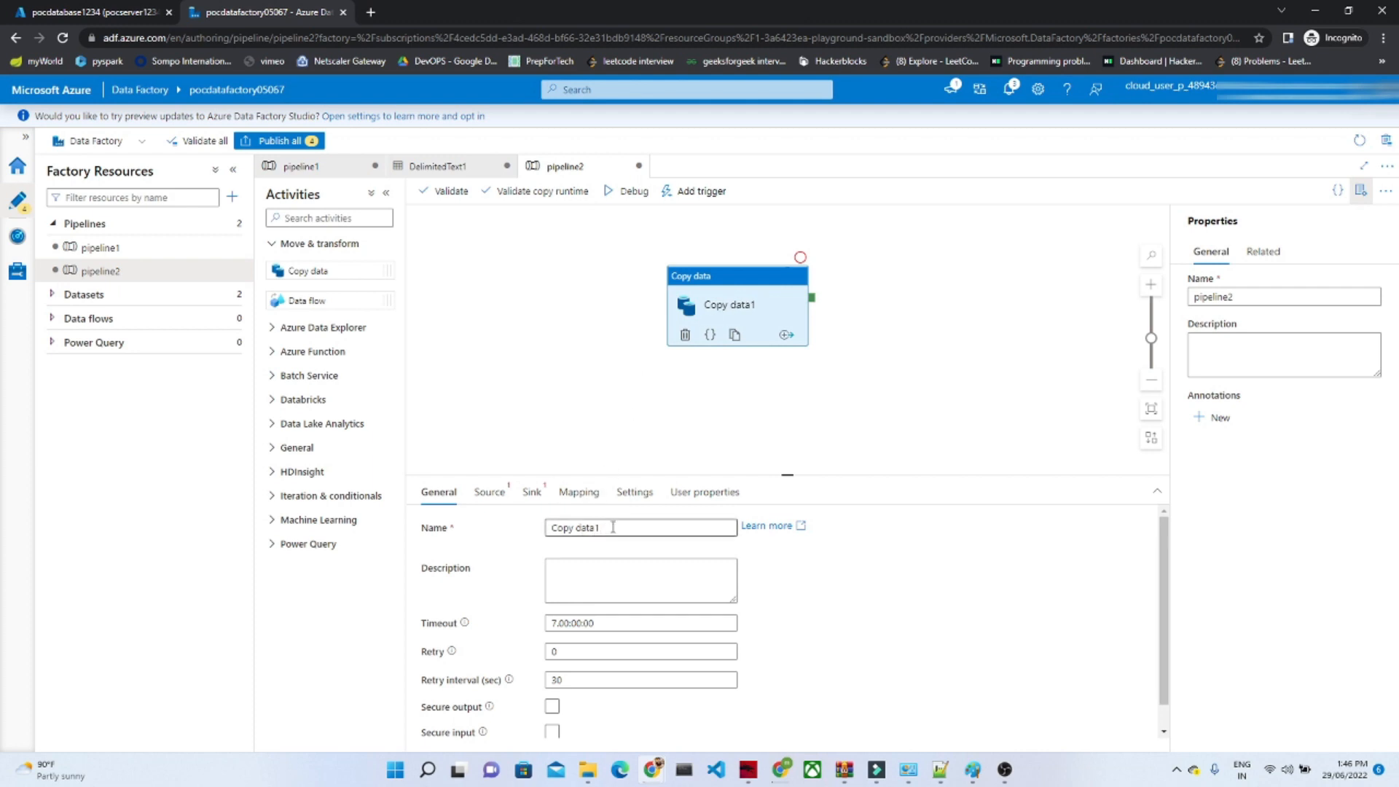
left_click_drag(613, 530, 550, 528)
type("sqltoblob")
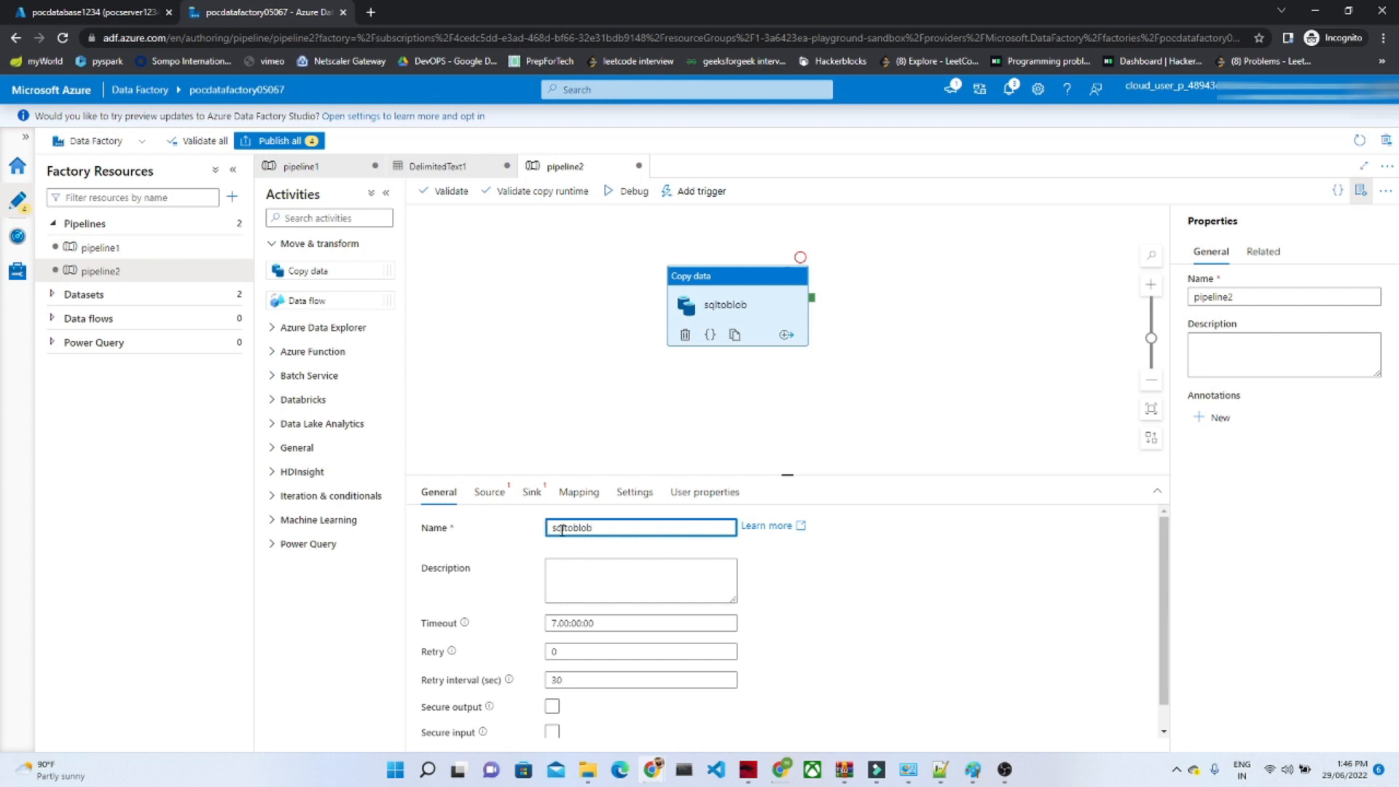
left_click(636, 447)
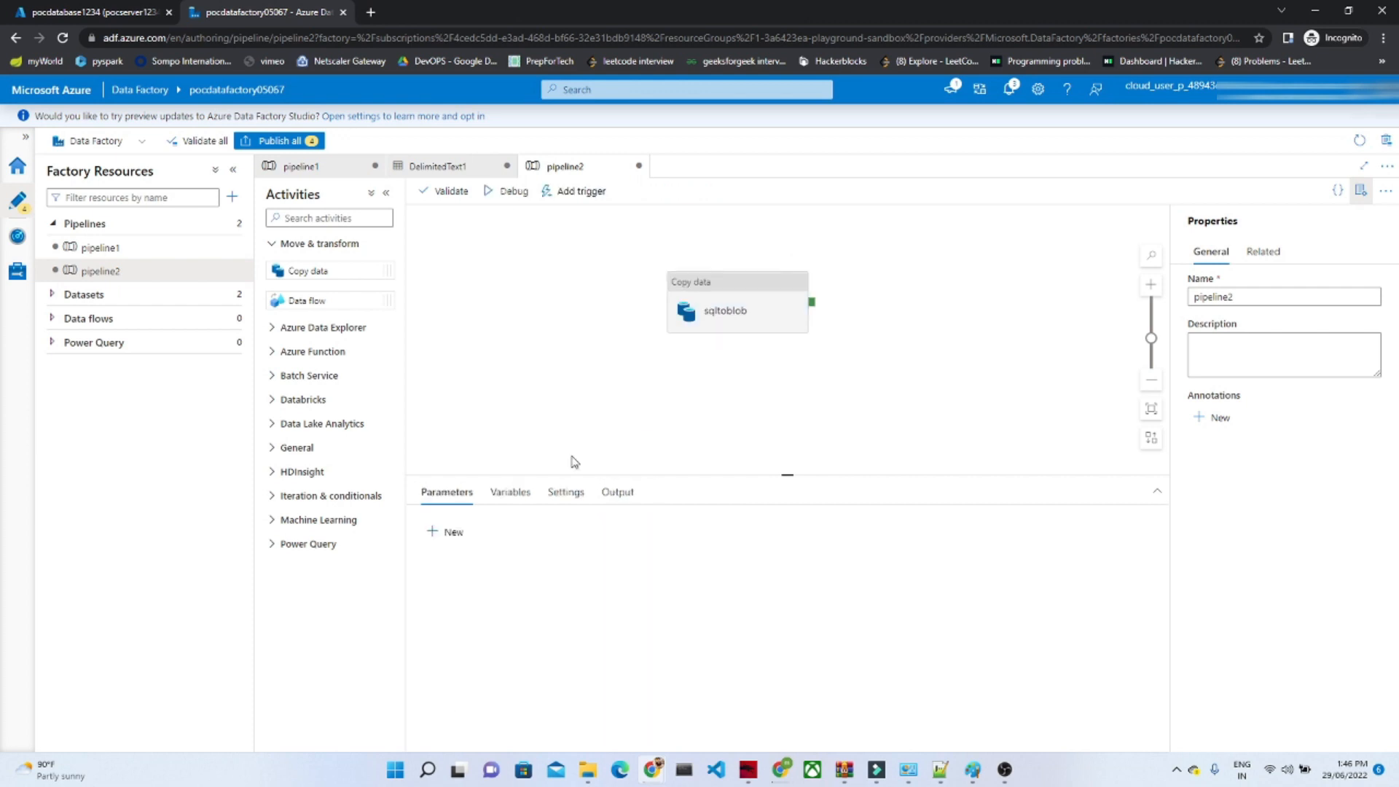
Step: Add a new source dataset to the sqltoblob copy activity, using Azure SQL Database as the data store
left_click(712, 284)
left_click(489, 493)
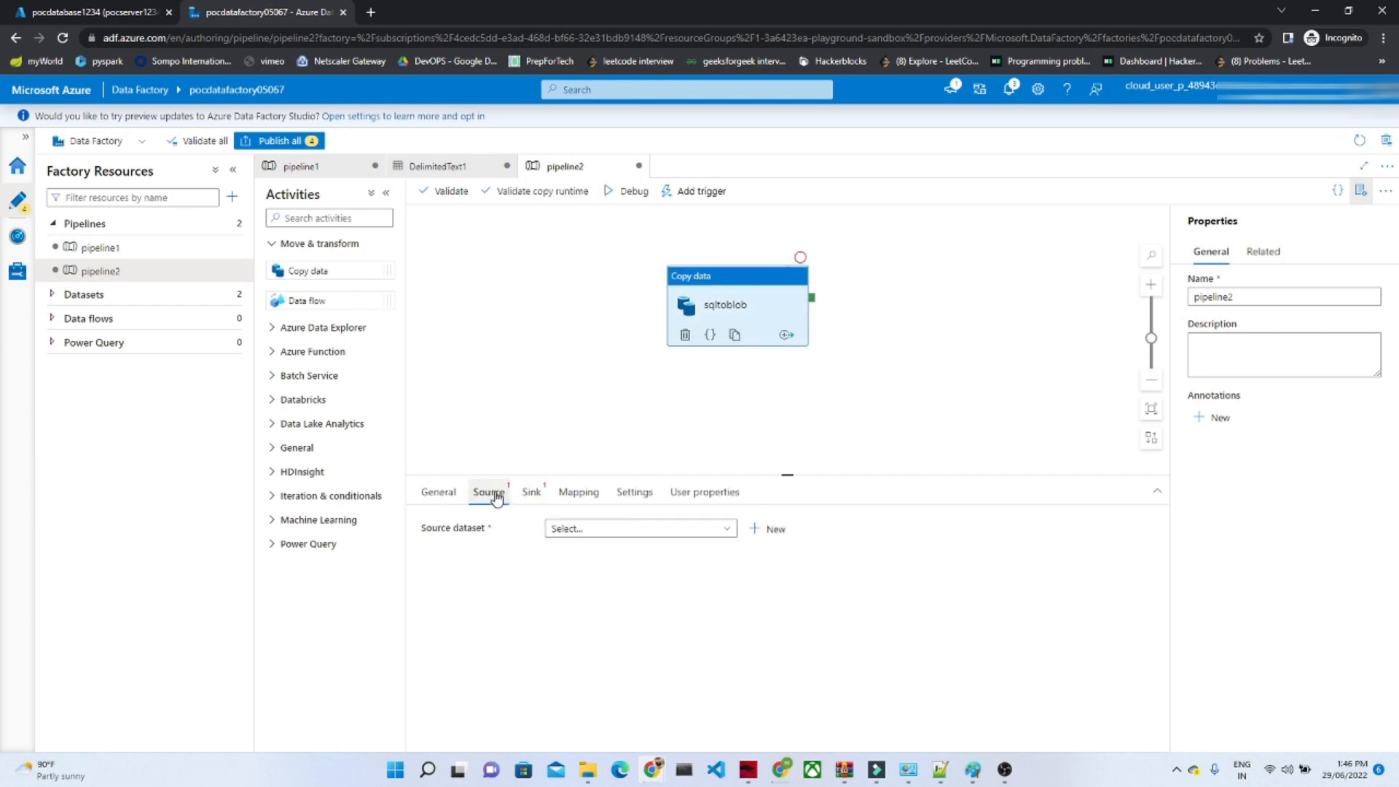
left_click(758, 532)
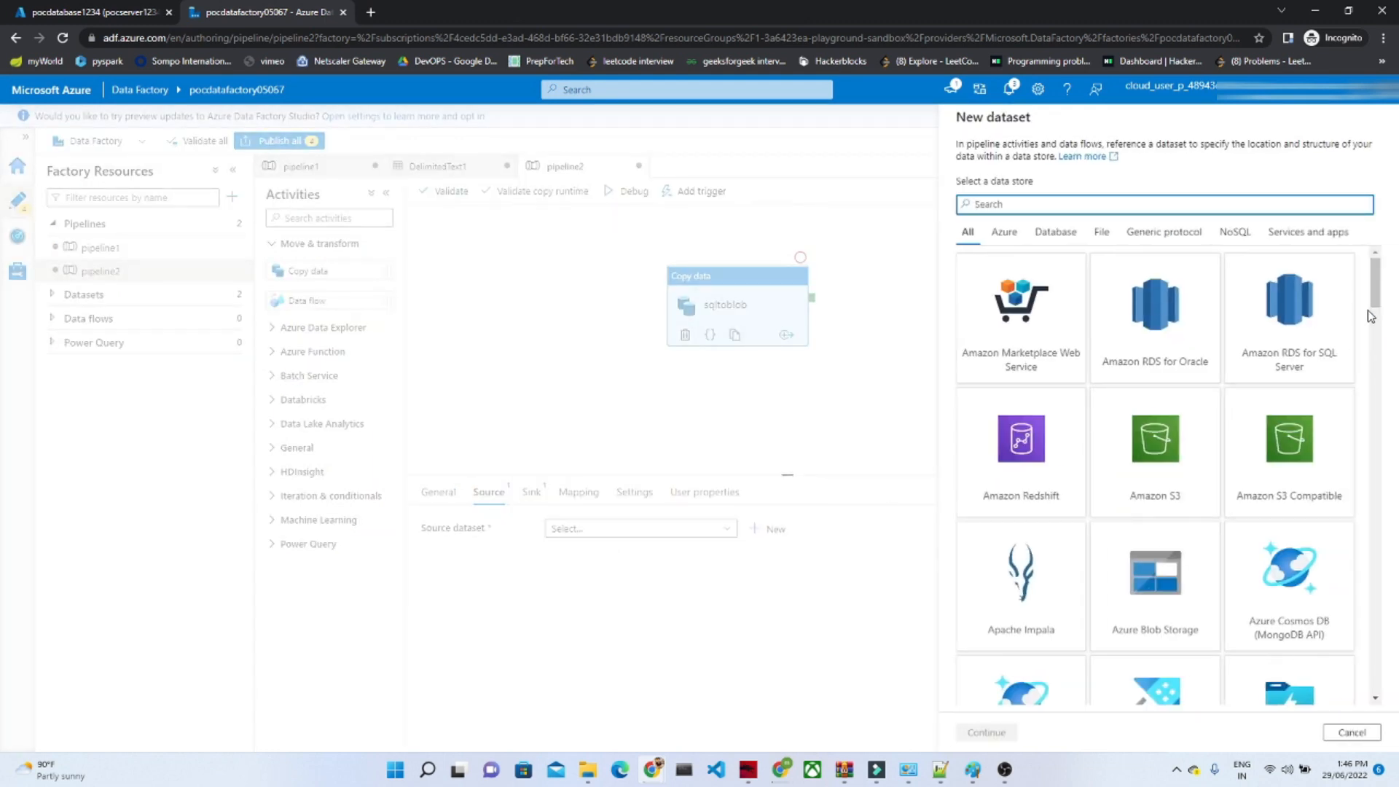
left_click_drag(1374, 299, 1378, 358)
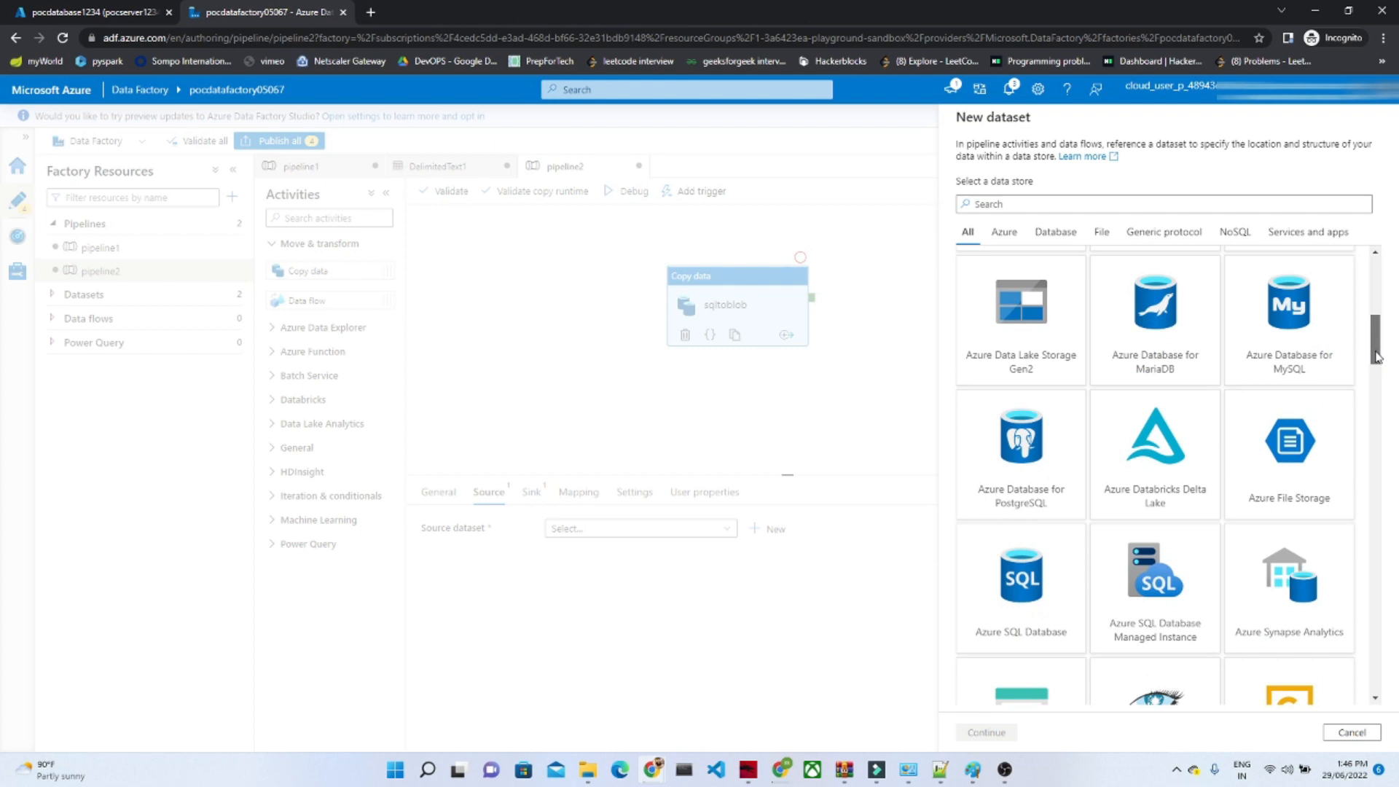
left_click(1059, 583)
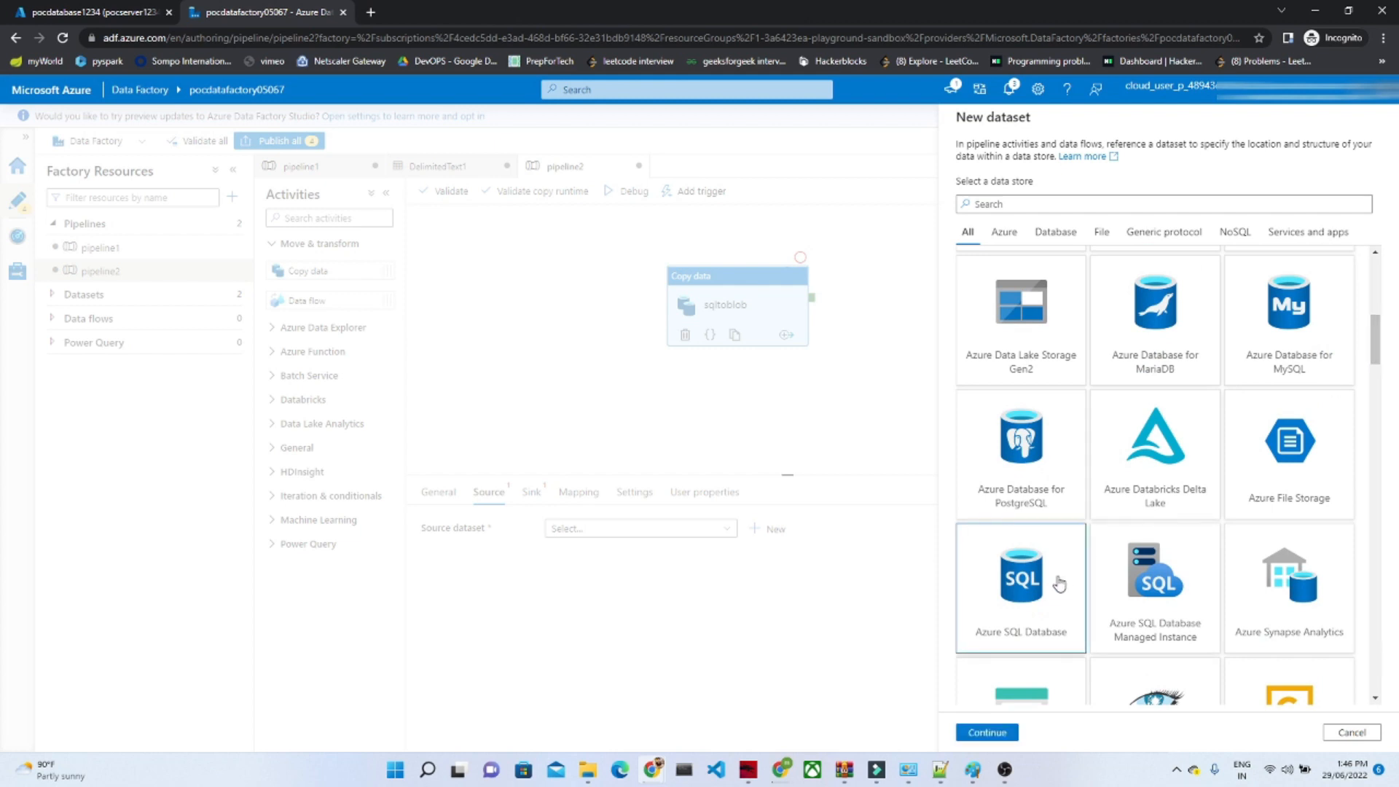
left_click(988, 734)
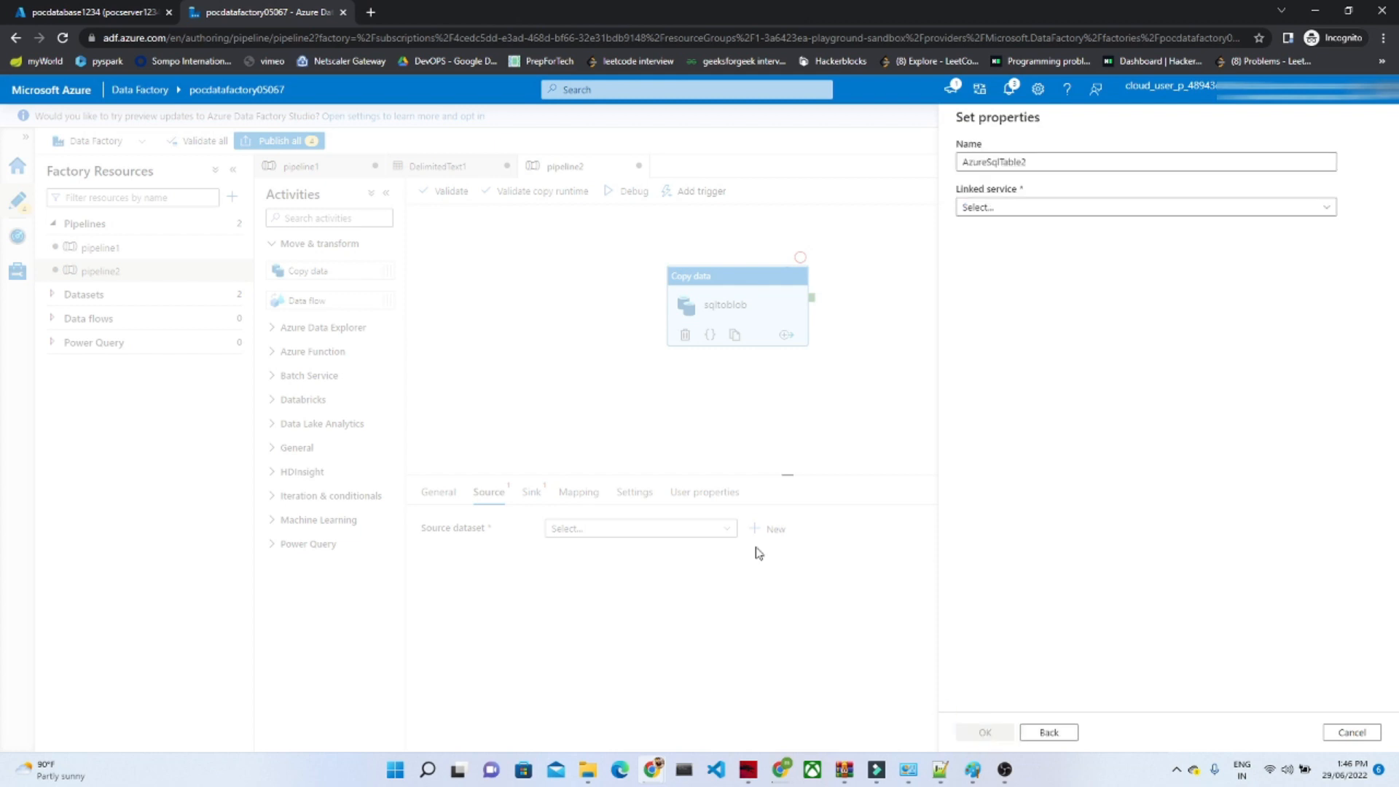
Step: Start a new linked service for the dataset with subscription P1-Real Hands-On Labs, server pocserver1234 and database pocdatabase1234
left_click(1017, 209)
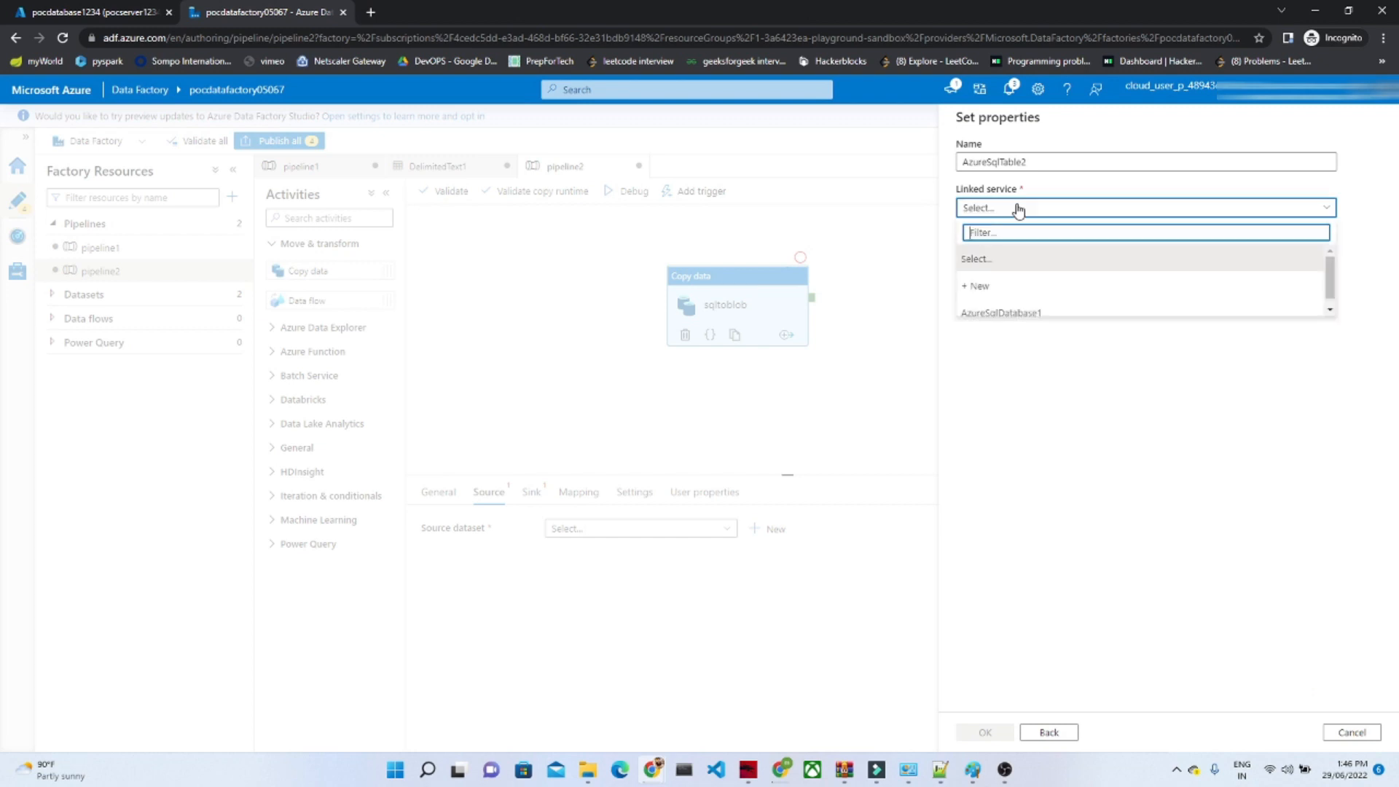
left_click(982, 287)
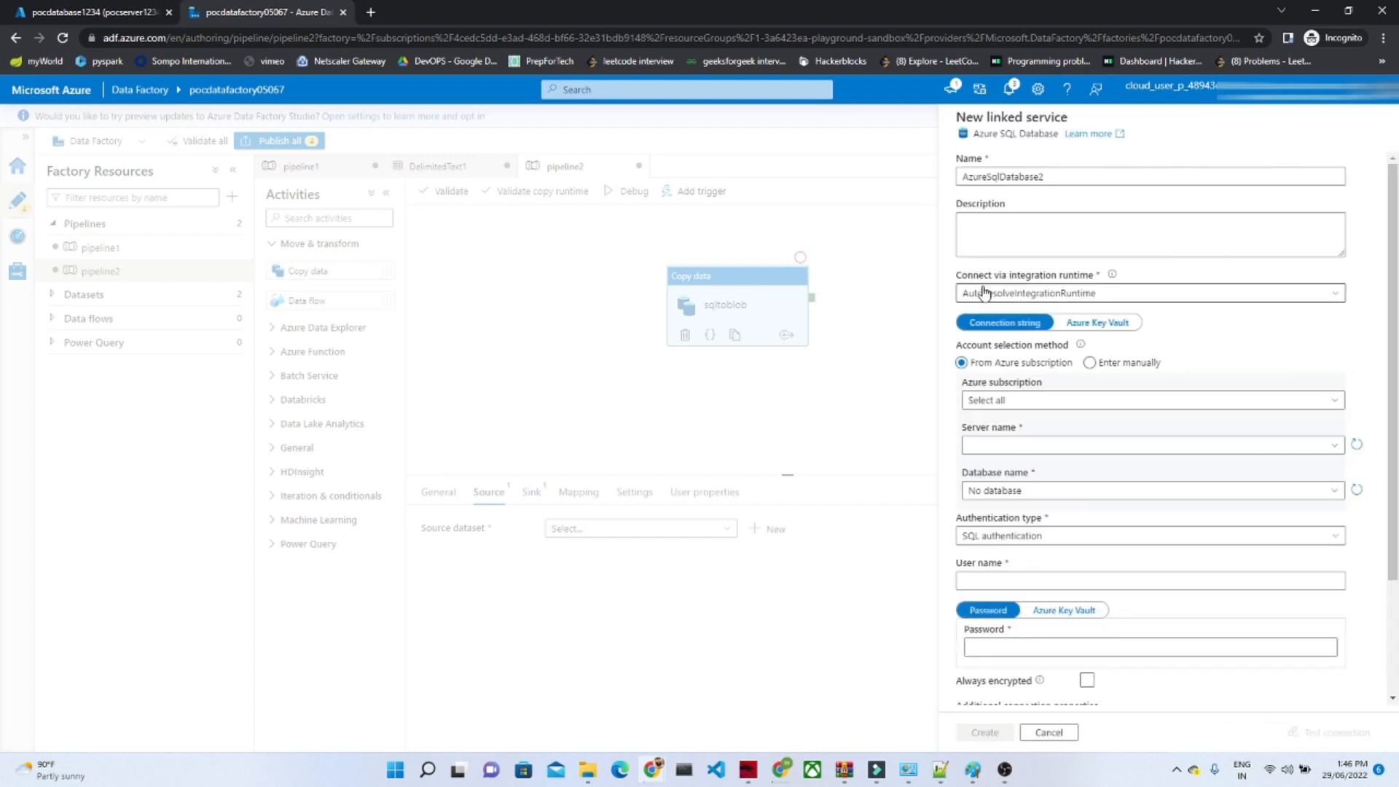
scroll(1389, 292, "down", 1)
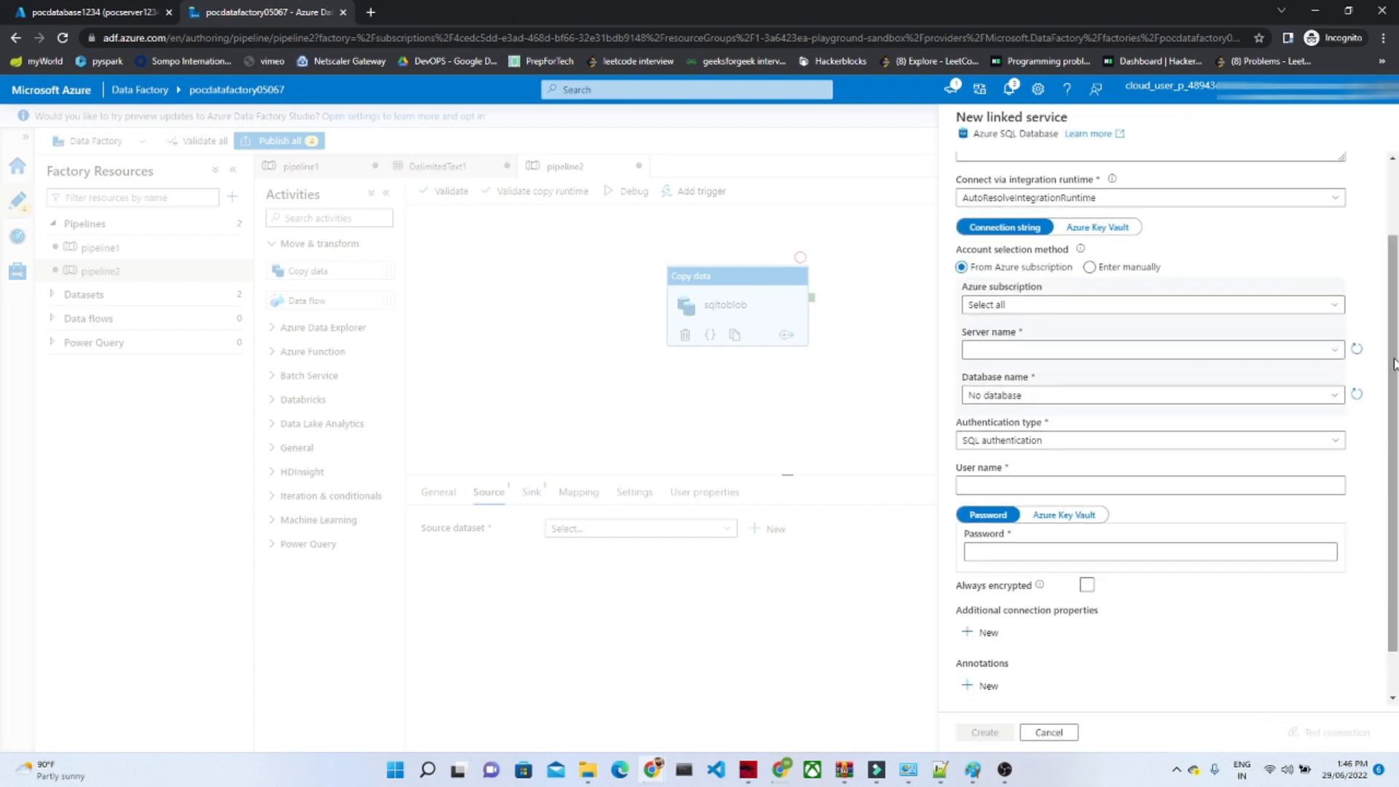
left_click(1047, 305)
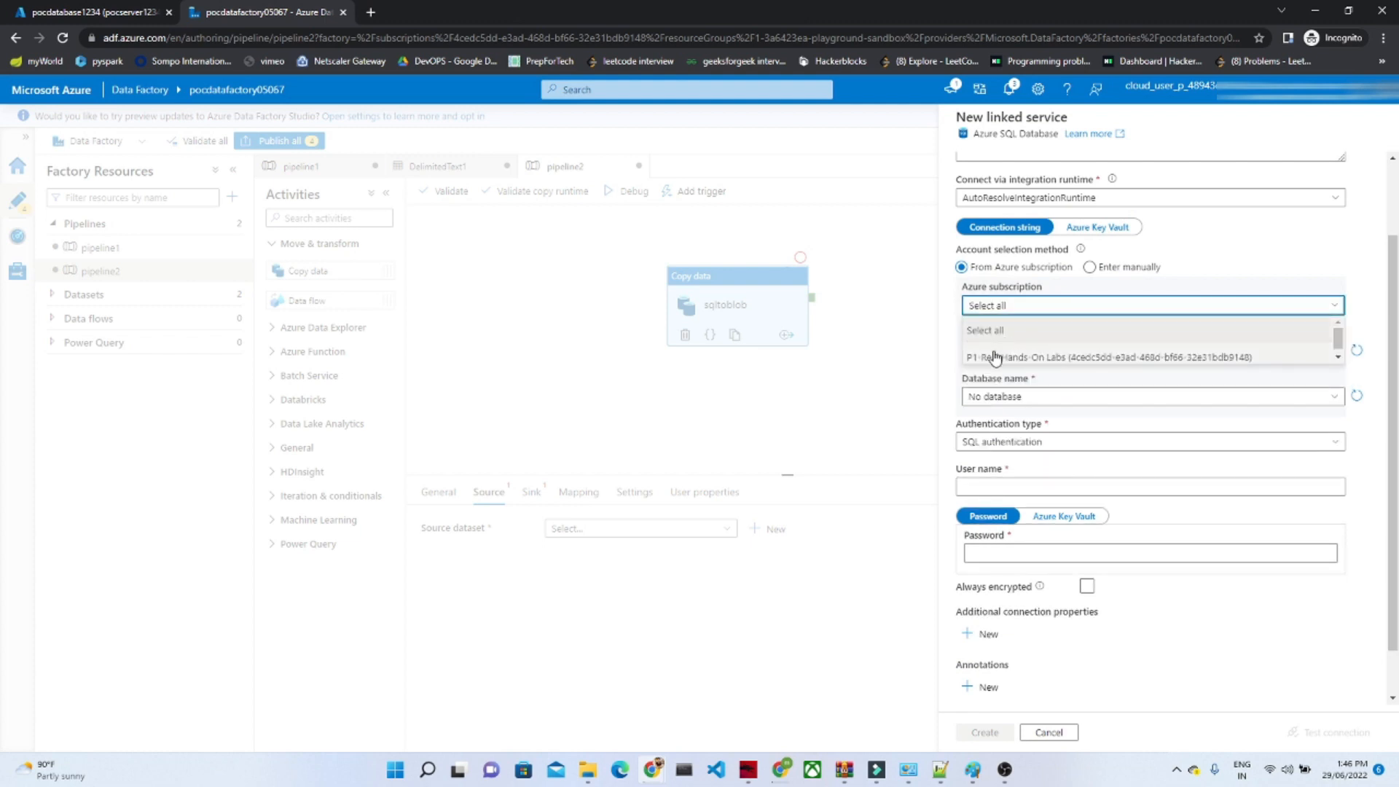
left_click(995, 353)
left_click(996, 352)
left_click(1000, 374)
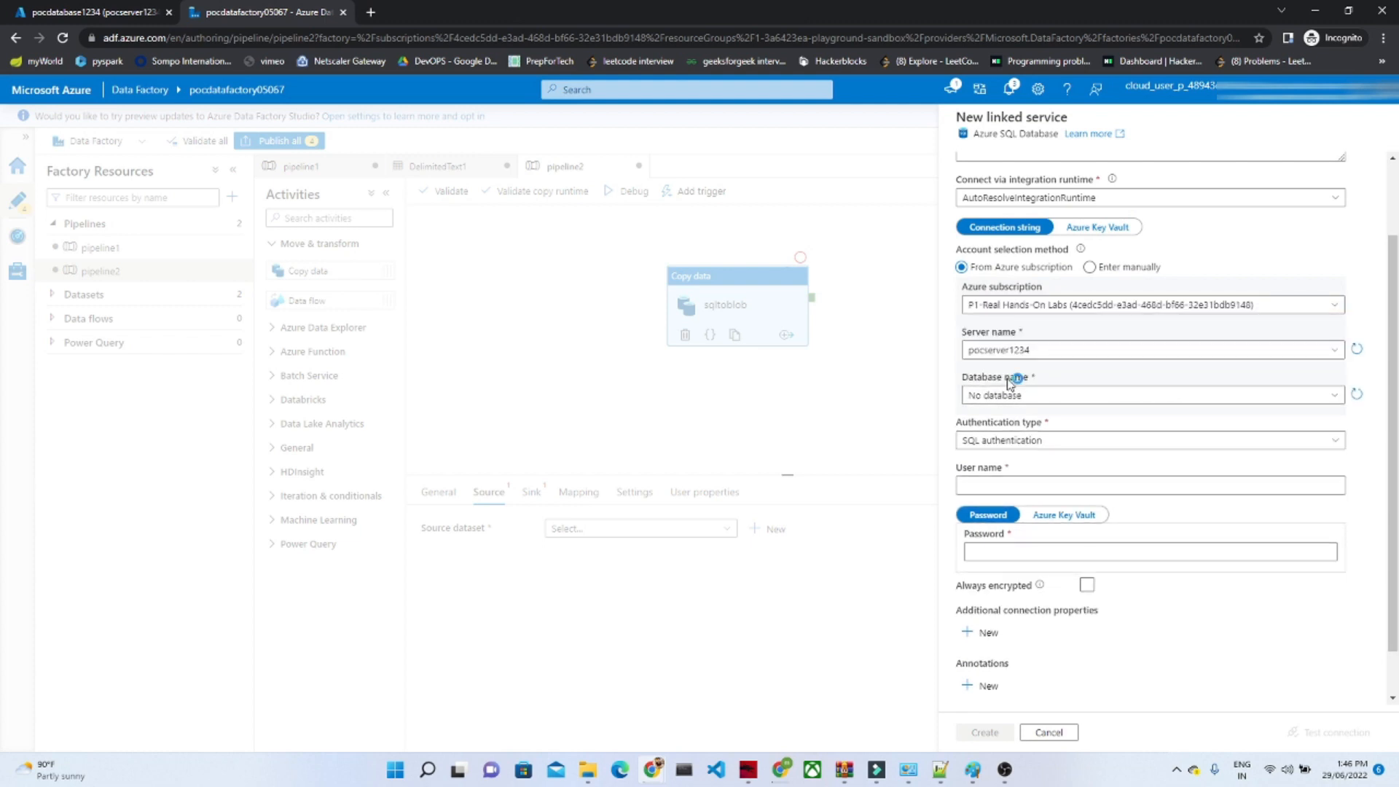
left_click(1009, 396)
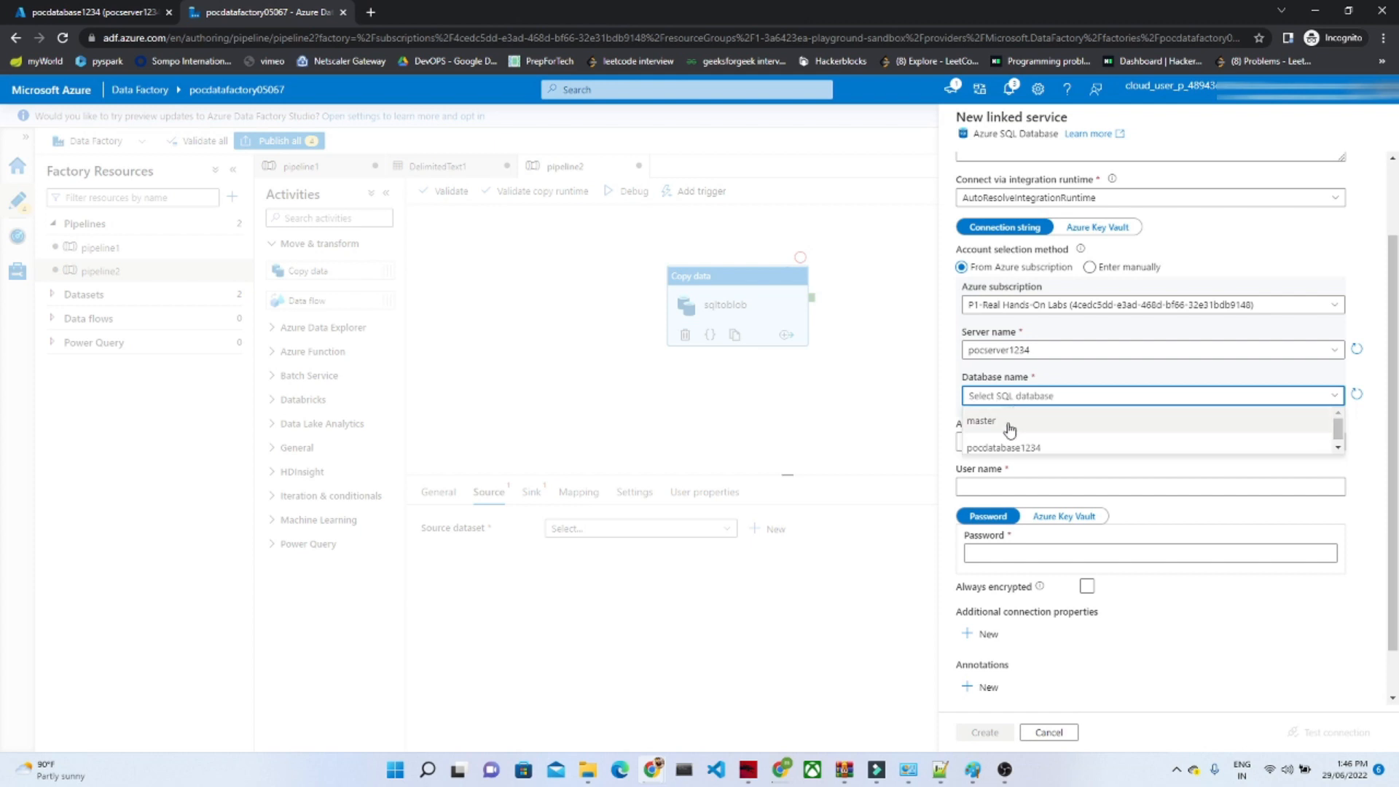
left_click(999, 448)
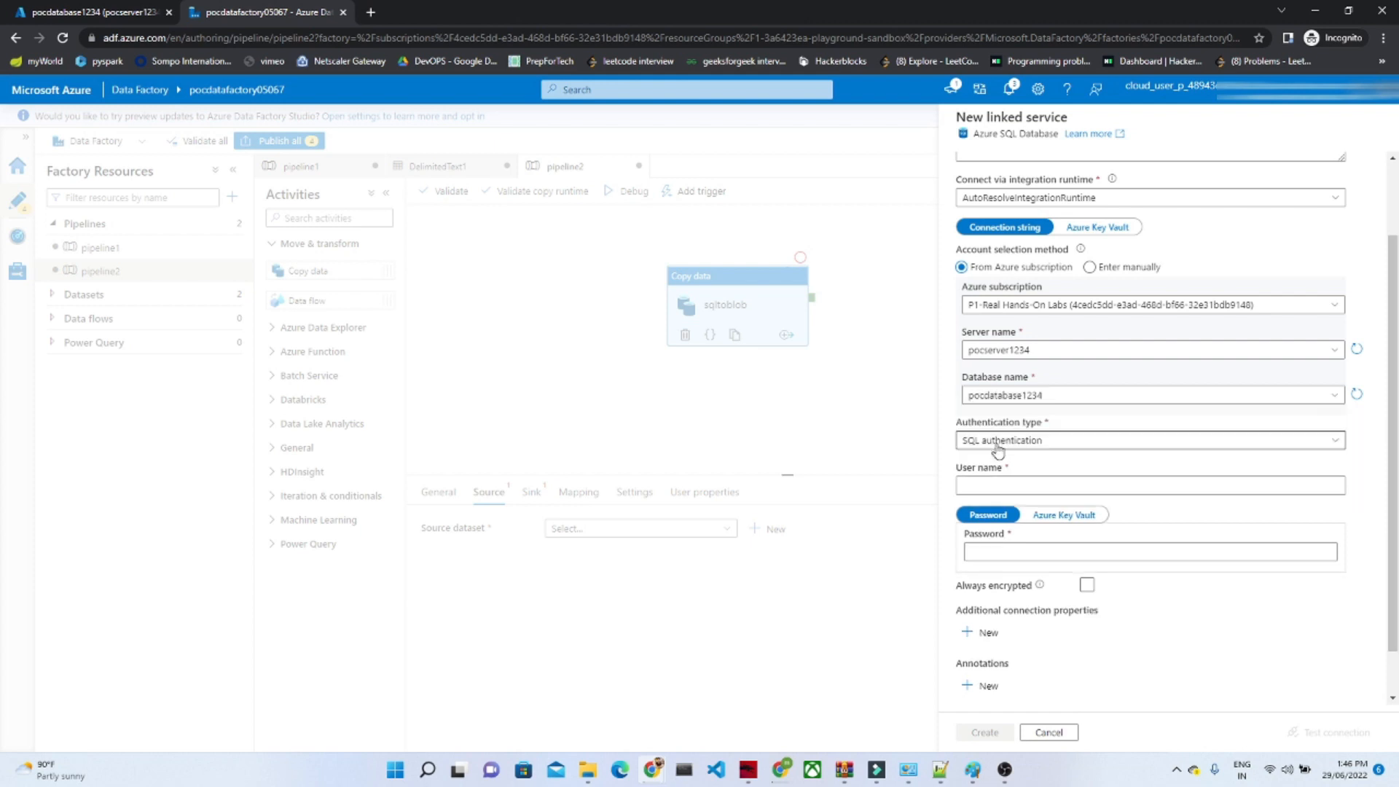
Step: Enter the SQL authentication user name and password, then test the connection and create the linked service
left_click(983, 488)
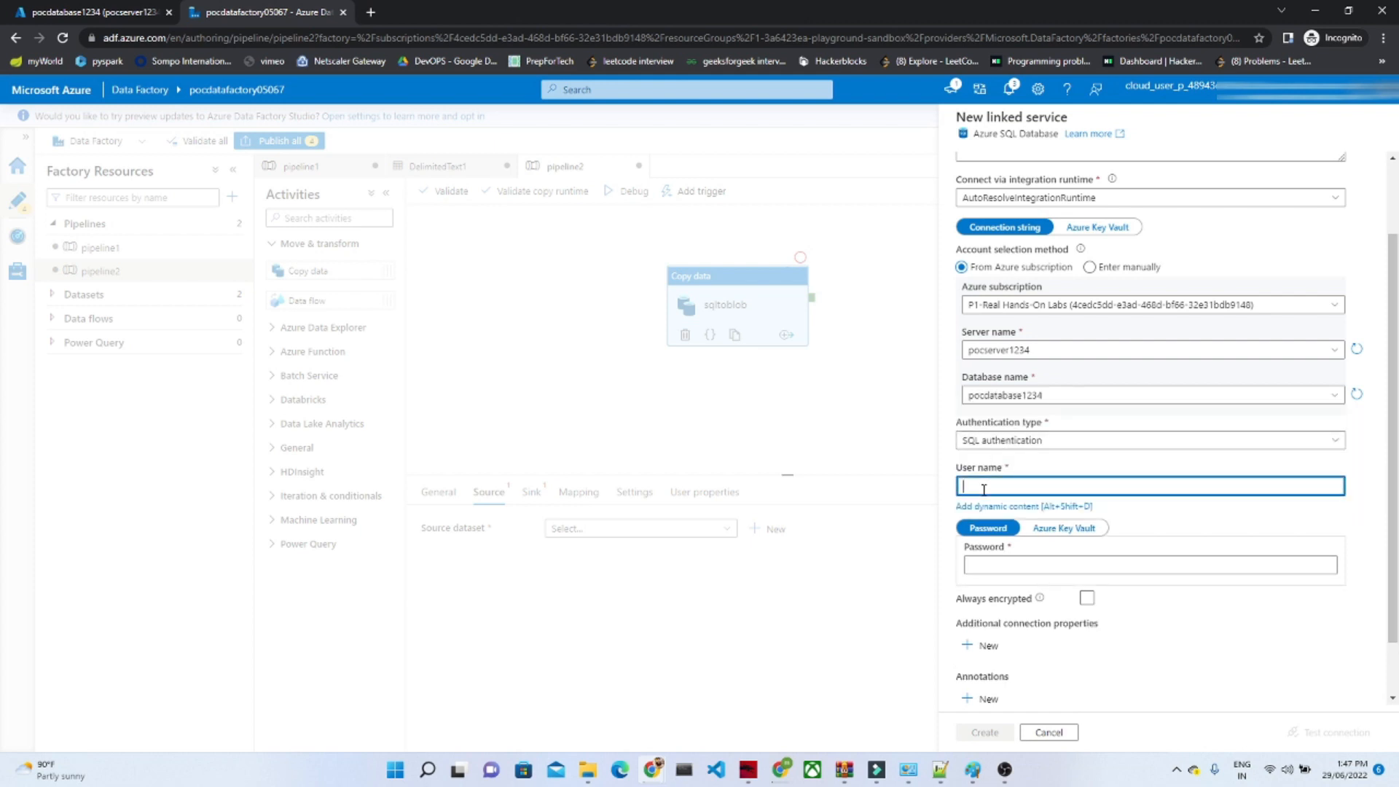
type("manish")
left_click(990, 562)
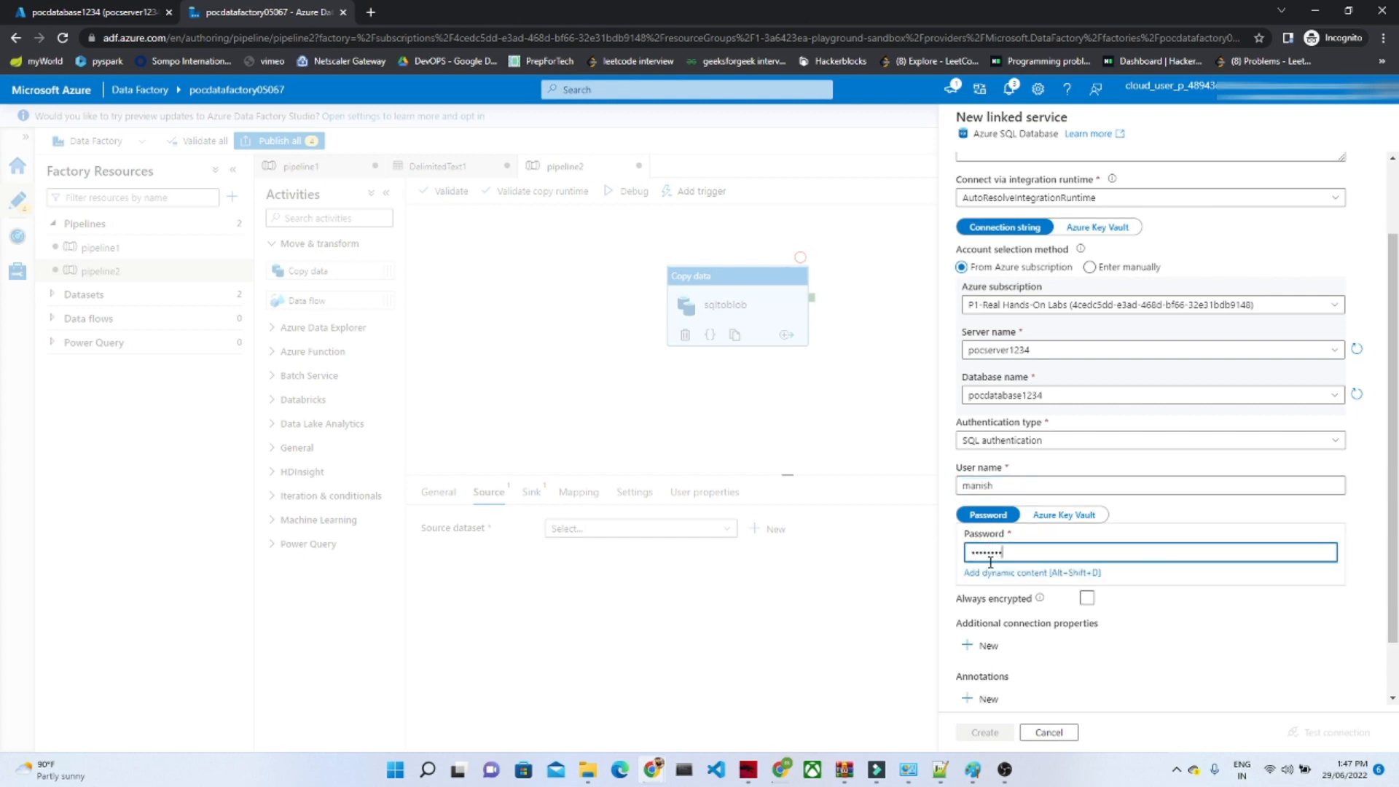
left_click_drag(1395, 552, 1390, 713)
left_click(1345, 732)
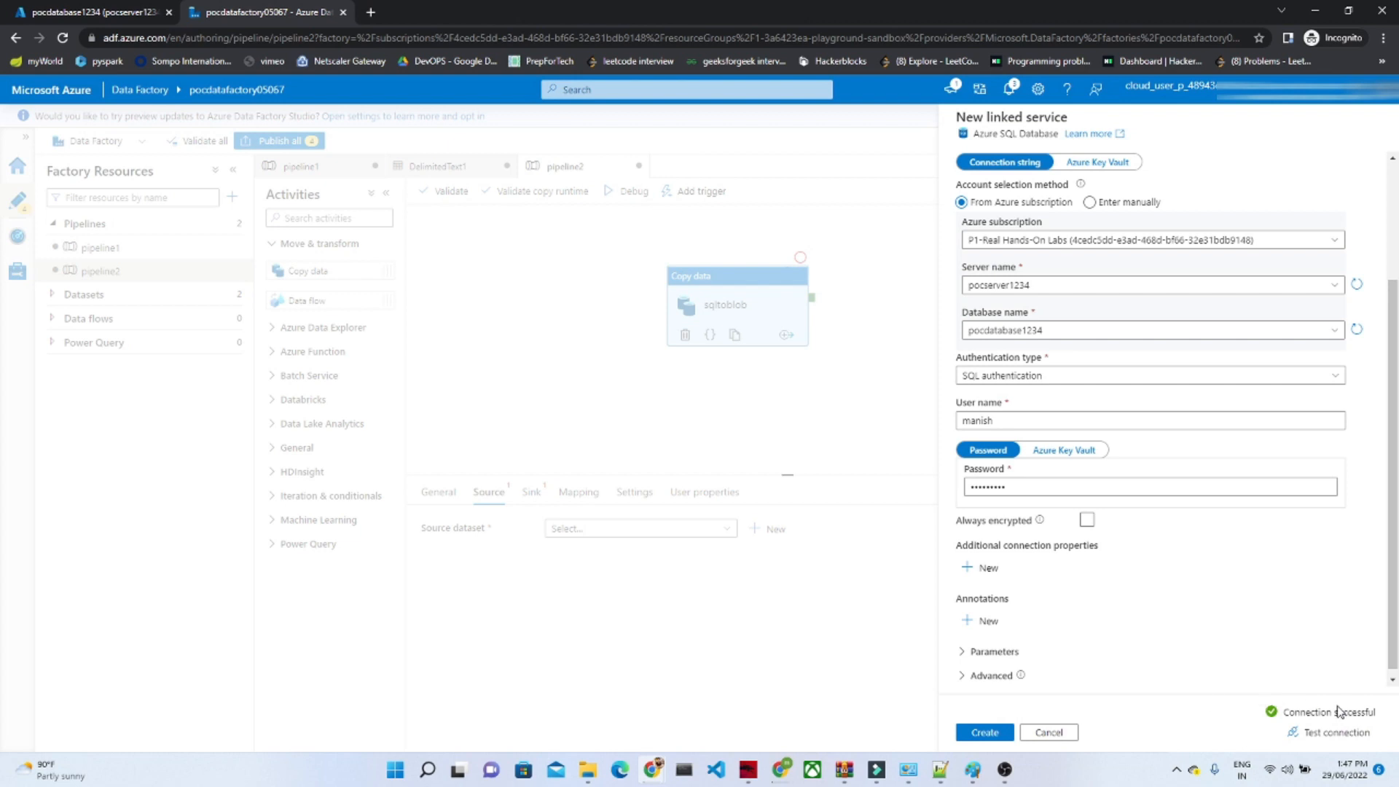
left_click(983, 733)
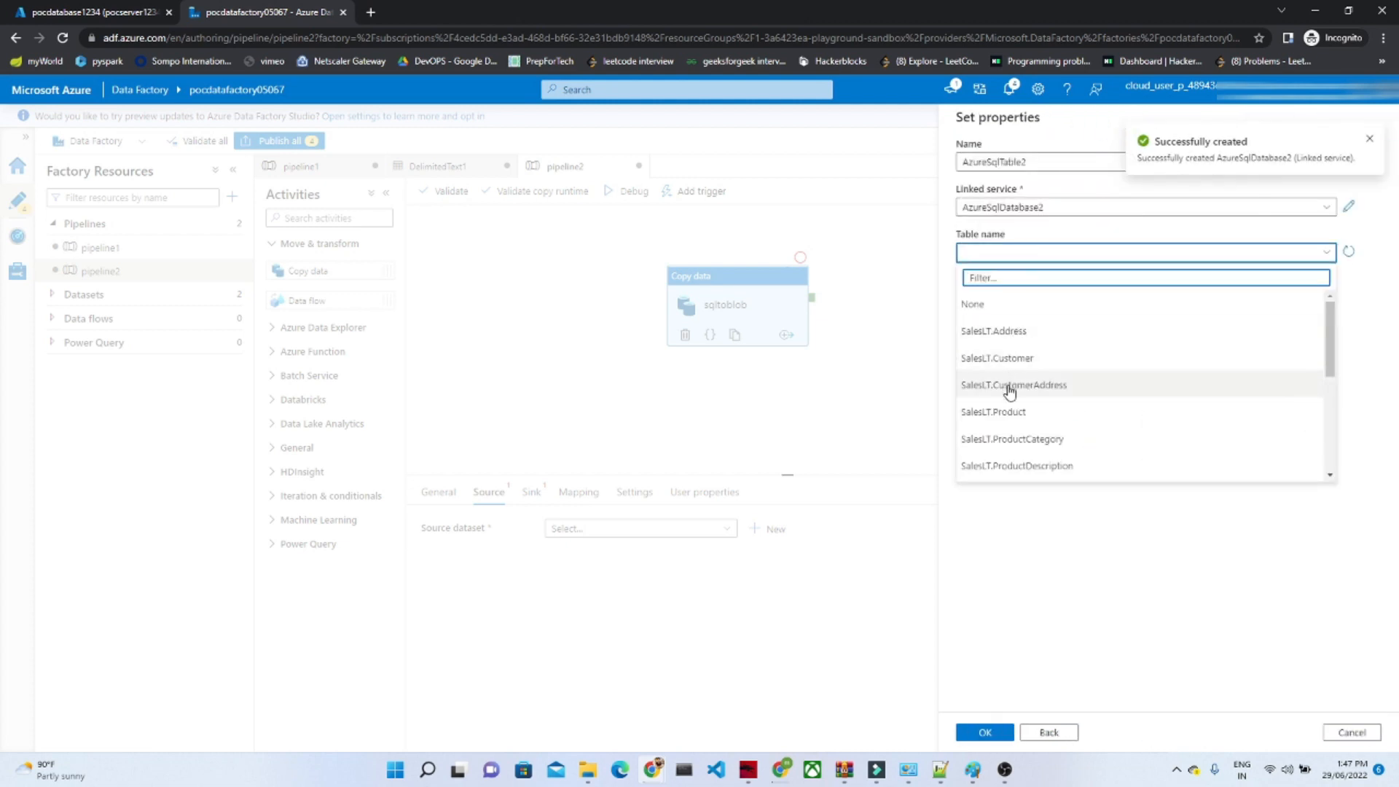
Step: Create the source dataset from the SalesLT.Product table and set the activity's source to use a query
left_click(1004, 411)
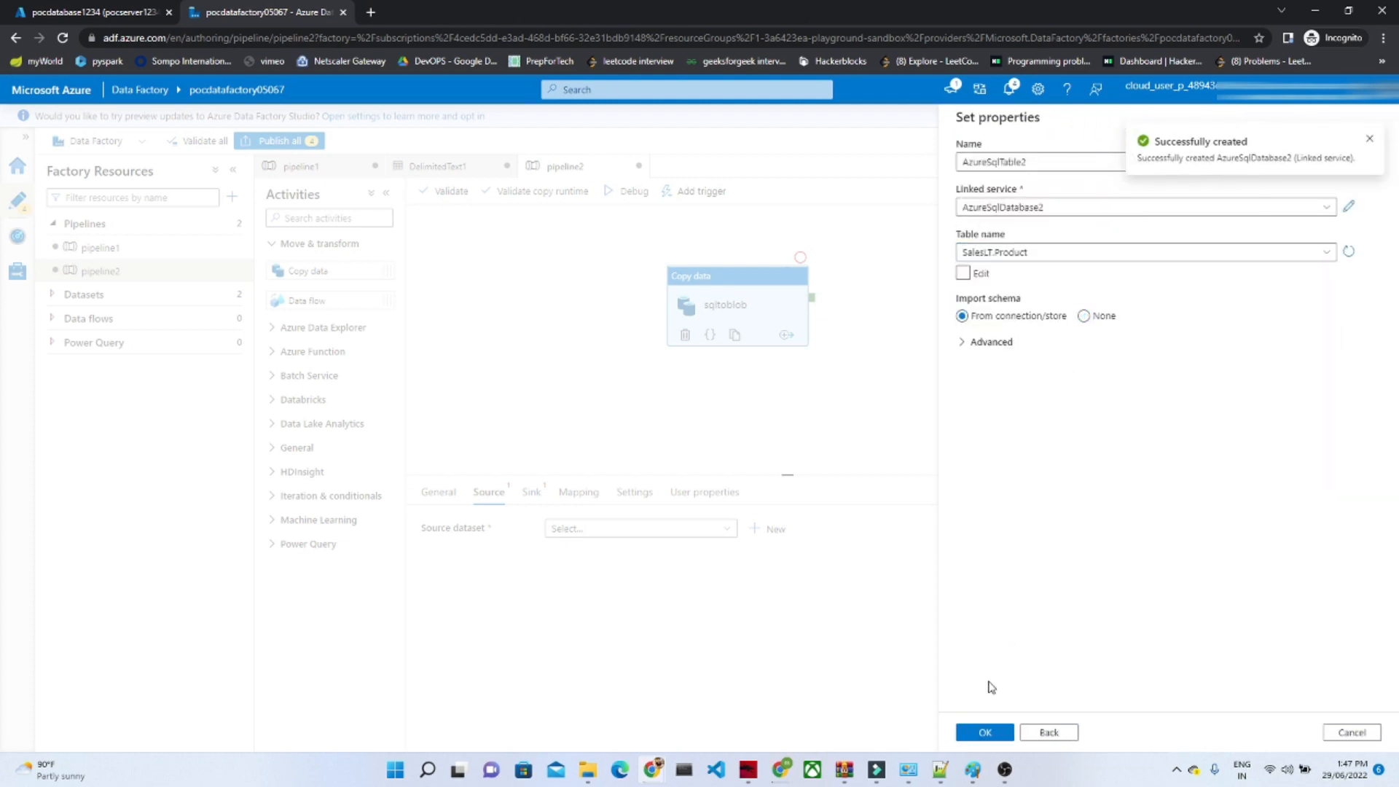
left_click(978, 735)
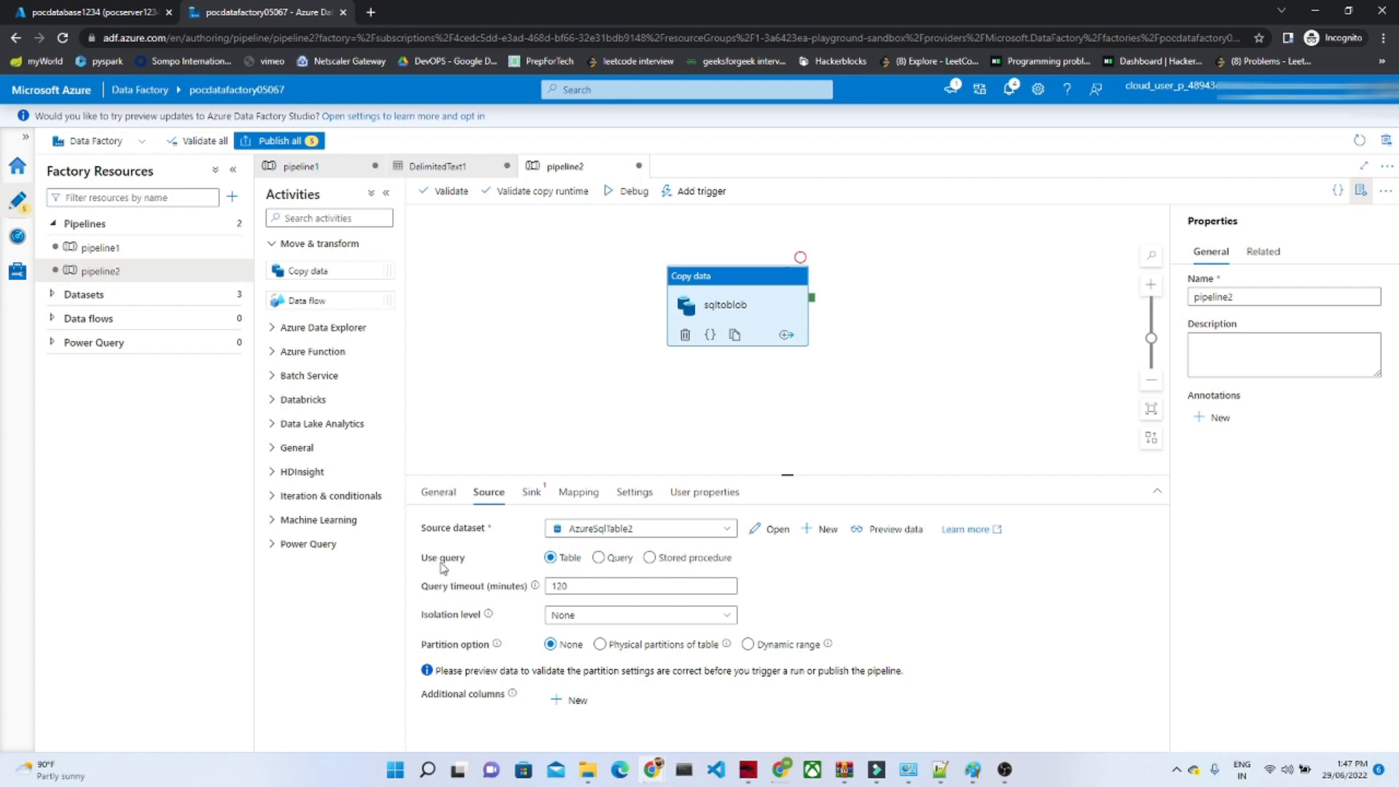
left_click(599, 558)
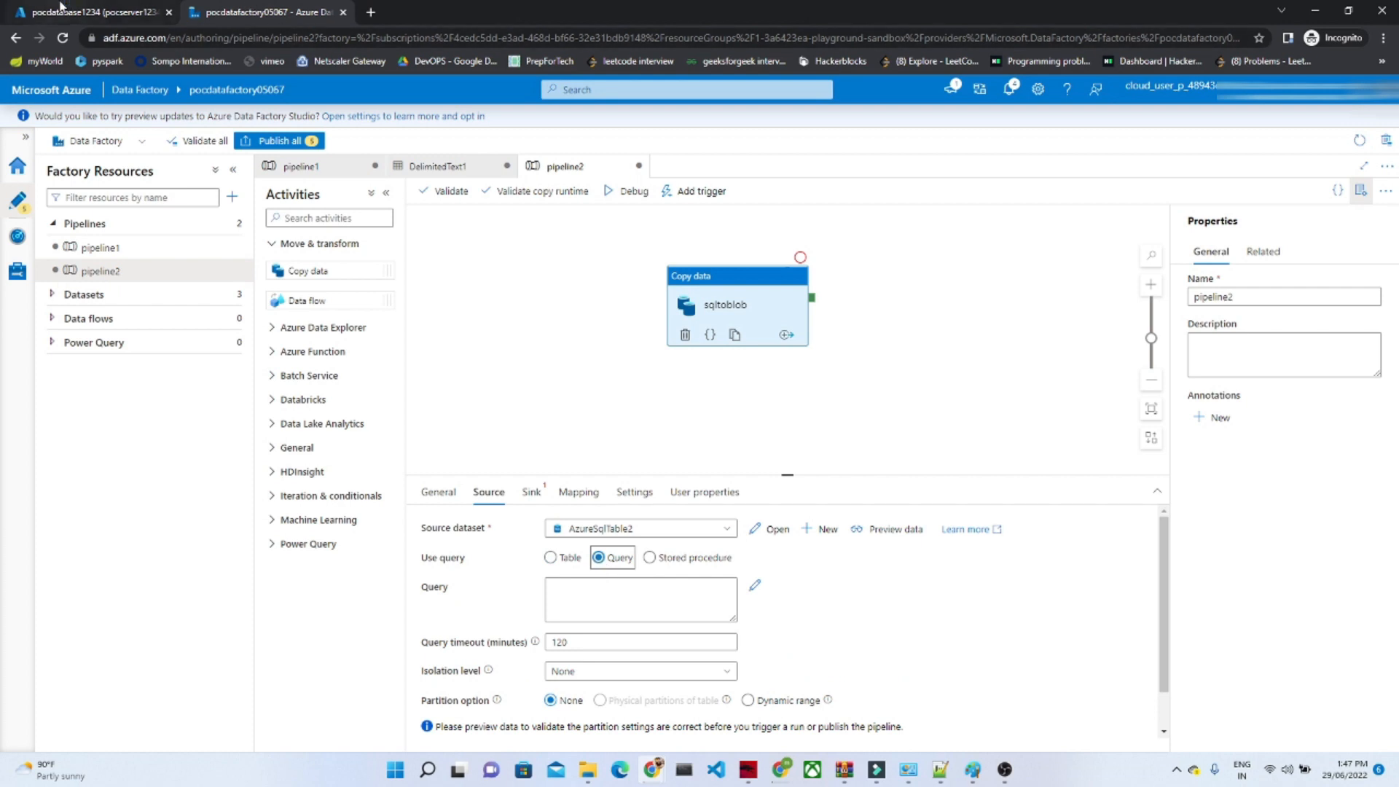
Step: Paste "select ProductID,Name,Color,StandardCost,ListPrice from [SalesLT].[Product]" as the source query
left_click(73, 12)
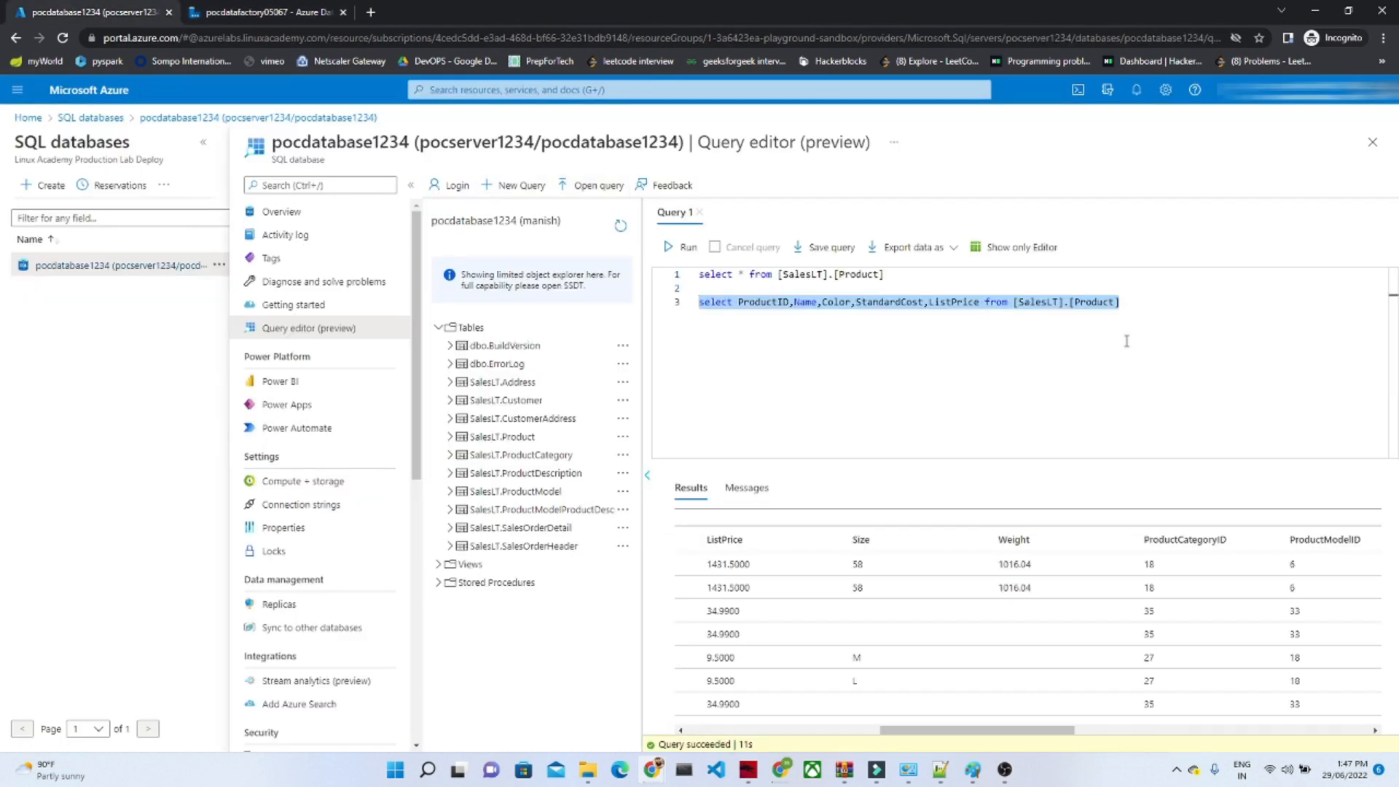
left_click(264, 12)
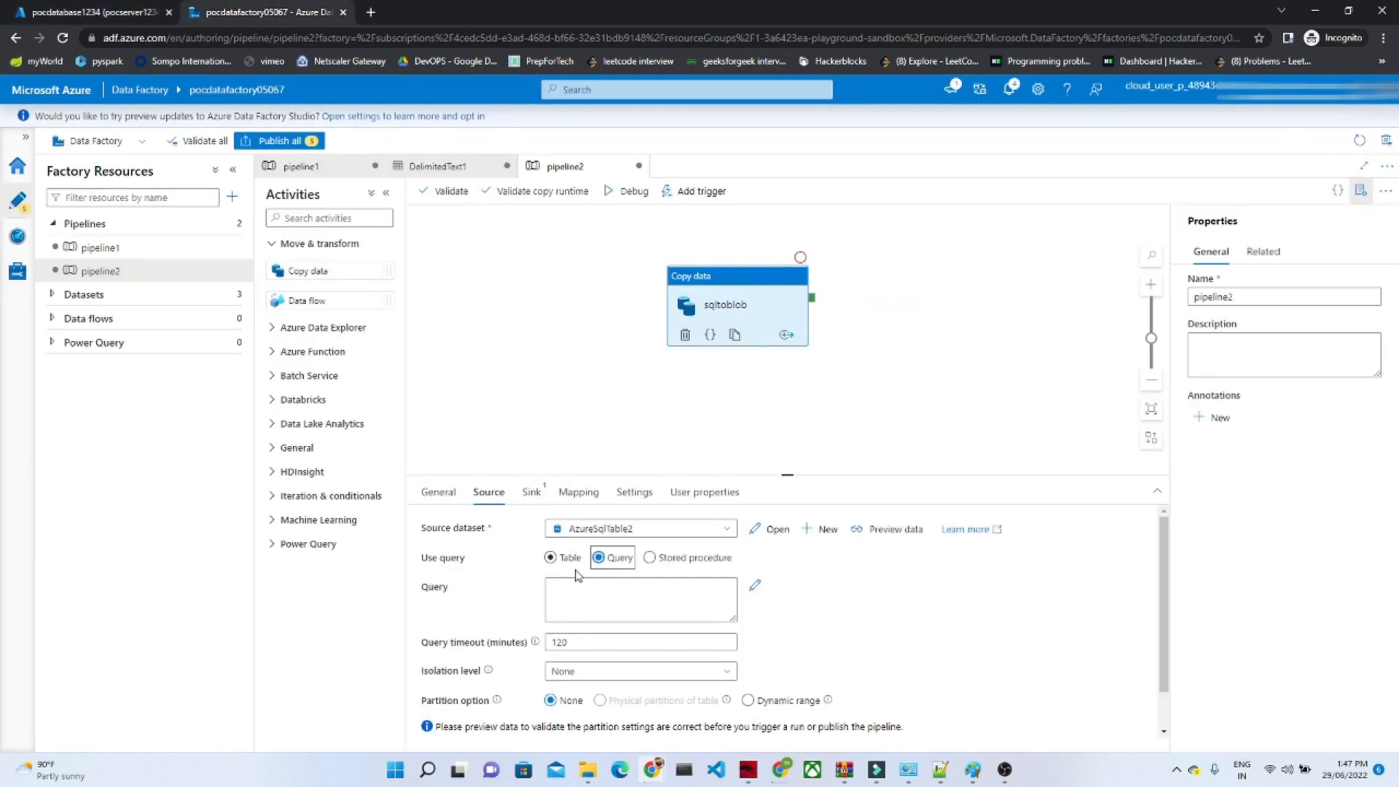
left_click(564, 592)
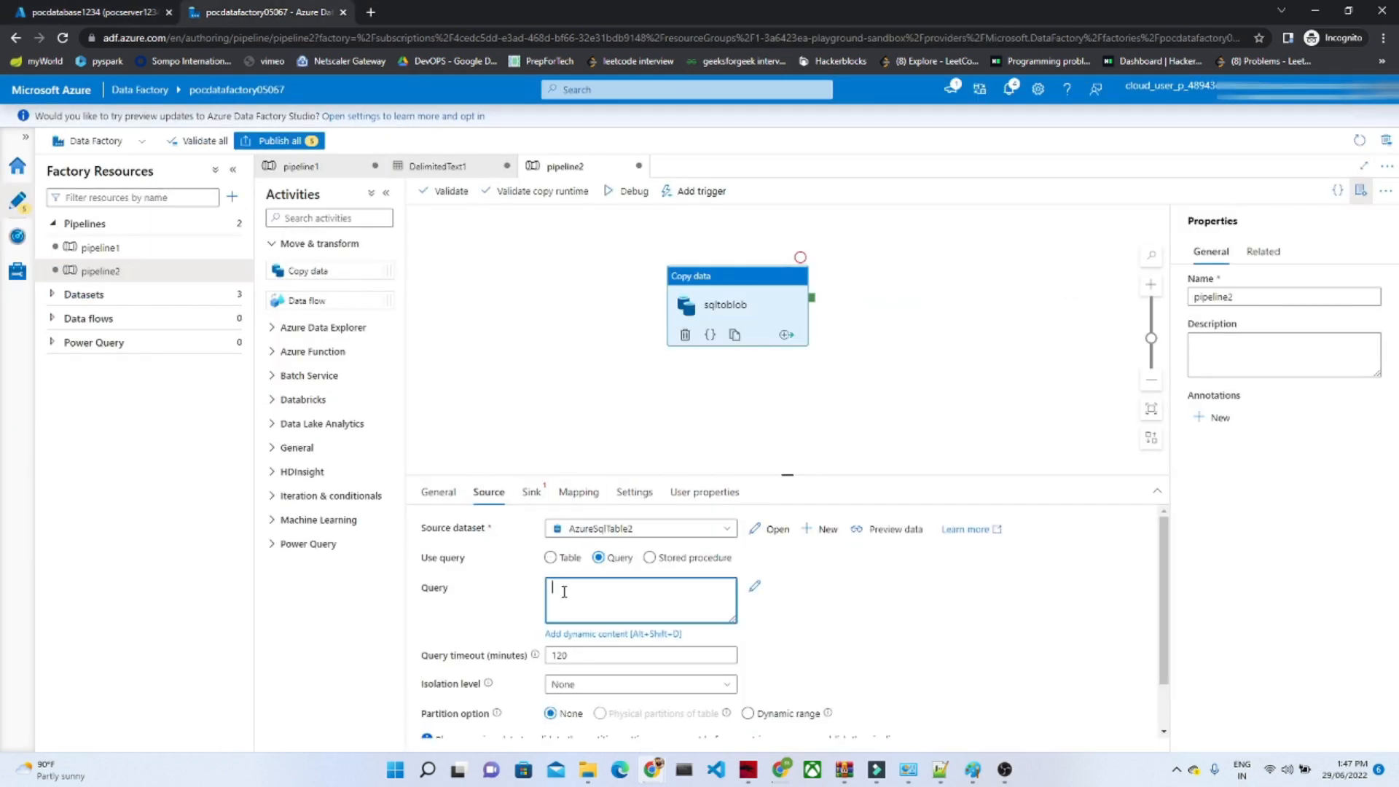
type("select ProductID,Name,Color,StandardCost,ListPrice from [SalesLT].[Product]")
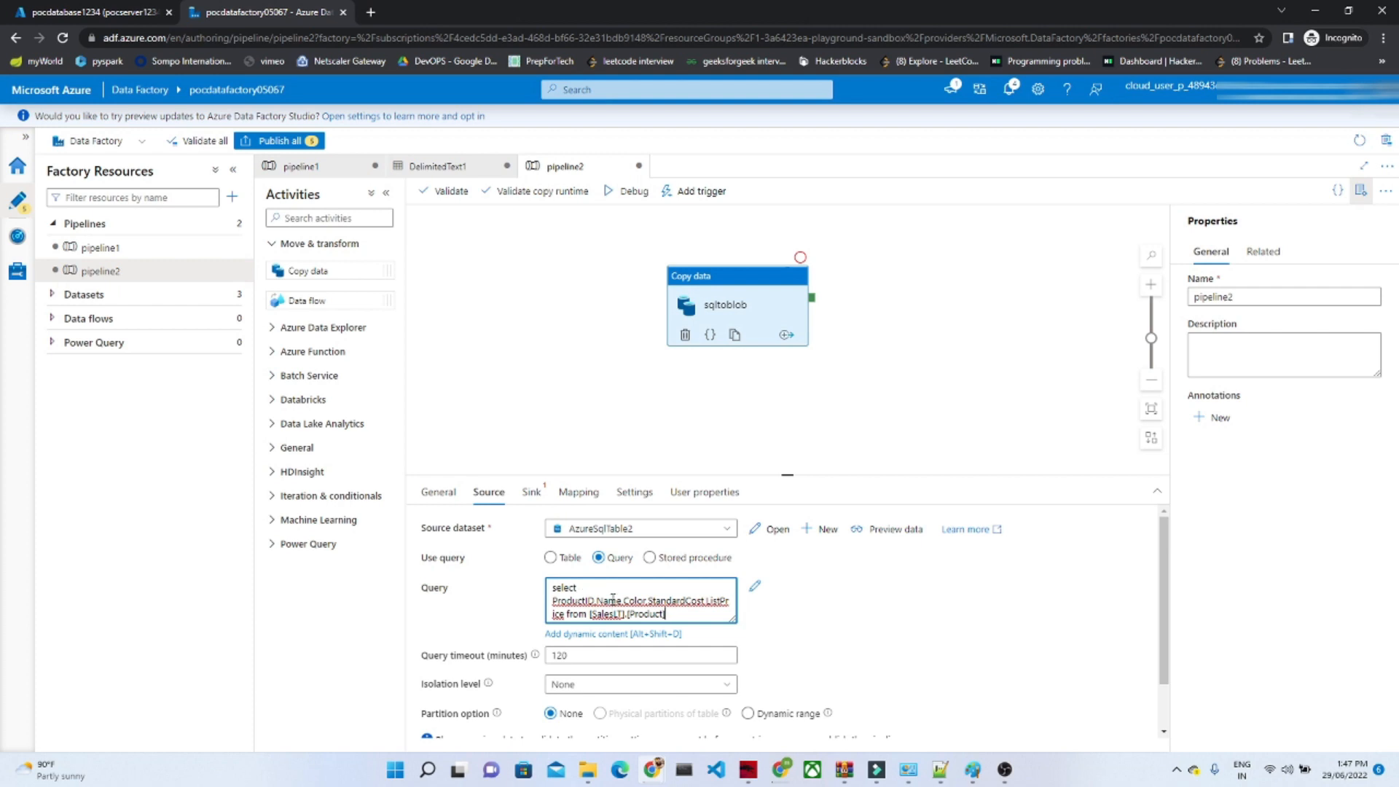
left_click(799, 654)
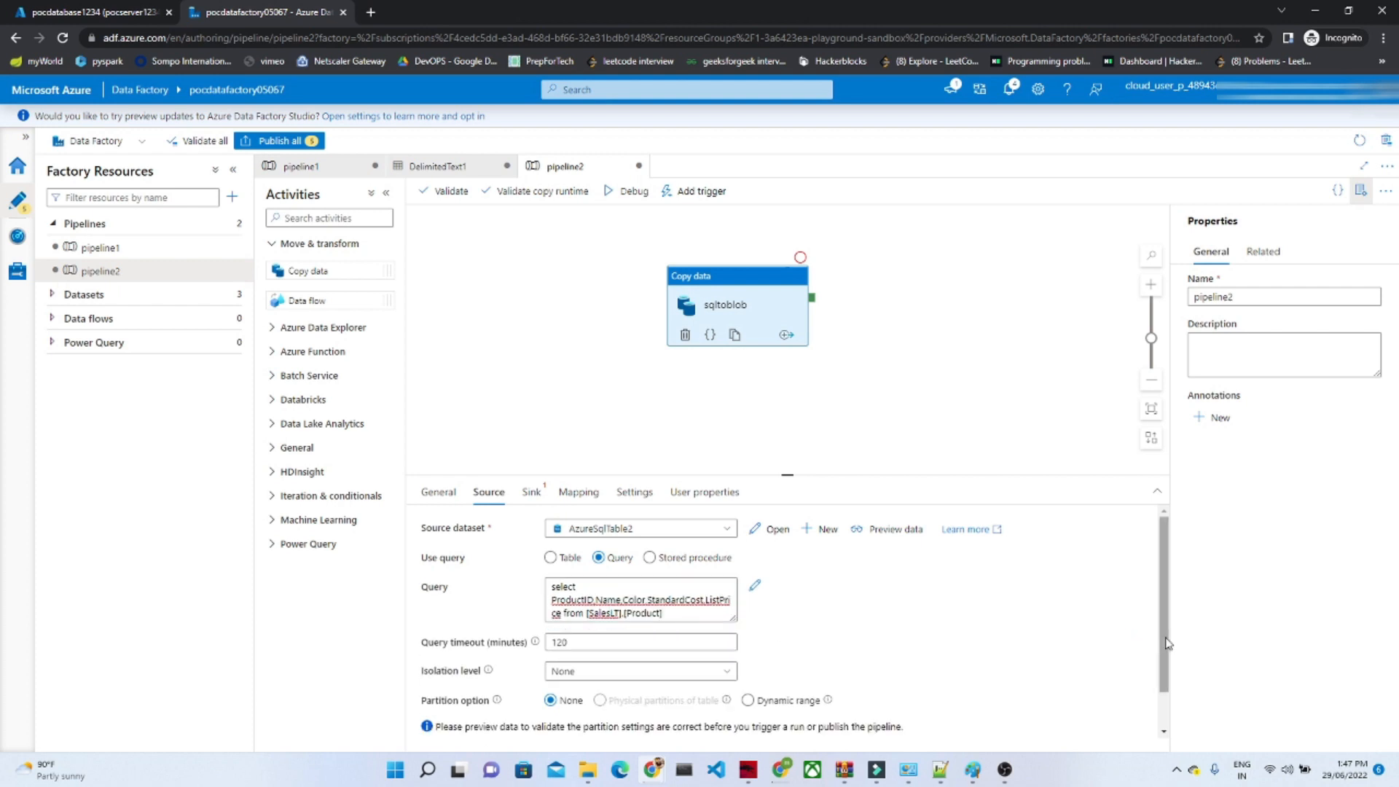
scroll(1168, 644, "down", 2)
scroll(1144, 615, "up", 2)
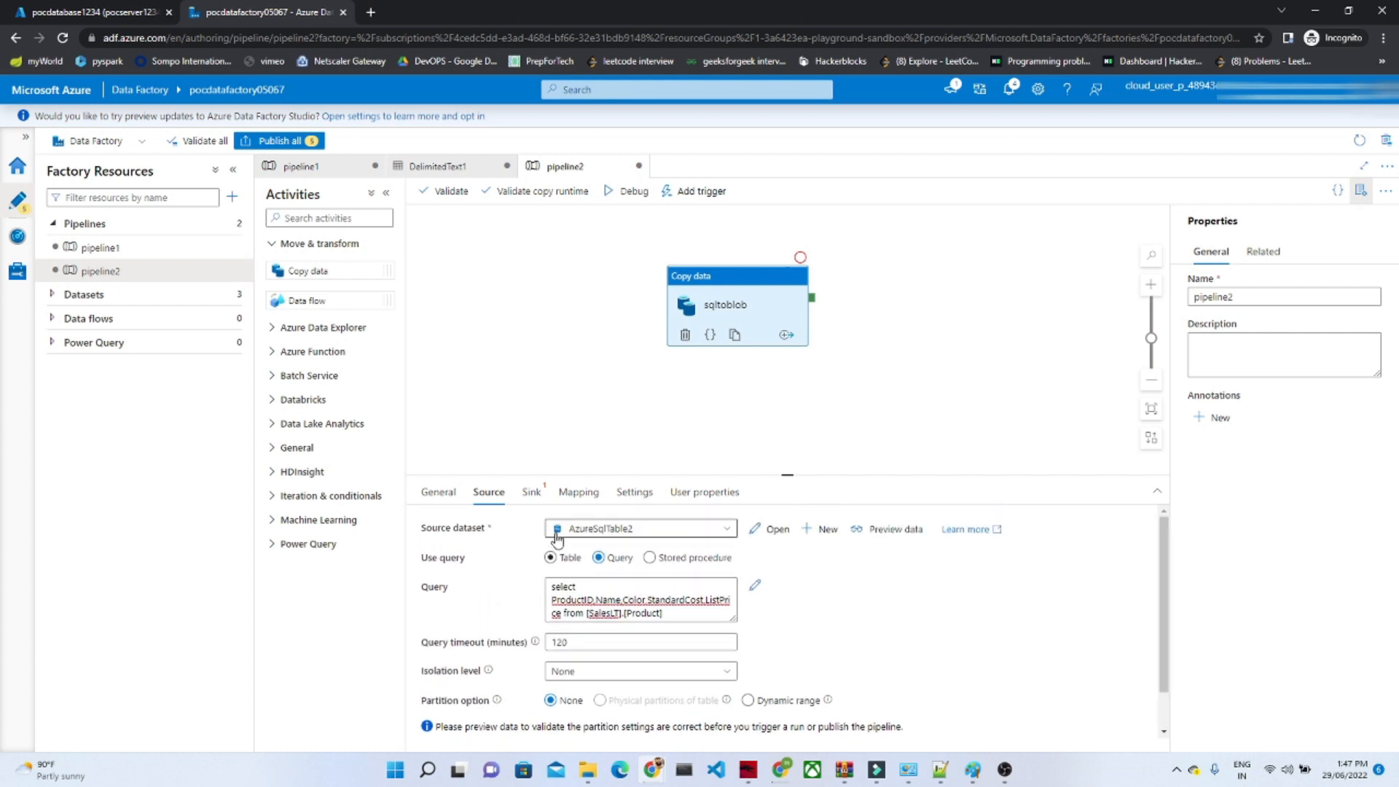
Step: Show the copy activity's sink settings and switch to the Azure portal page of pocdatabase1234
left_click(531, 494)
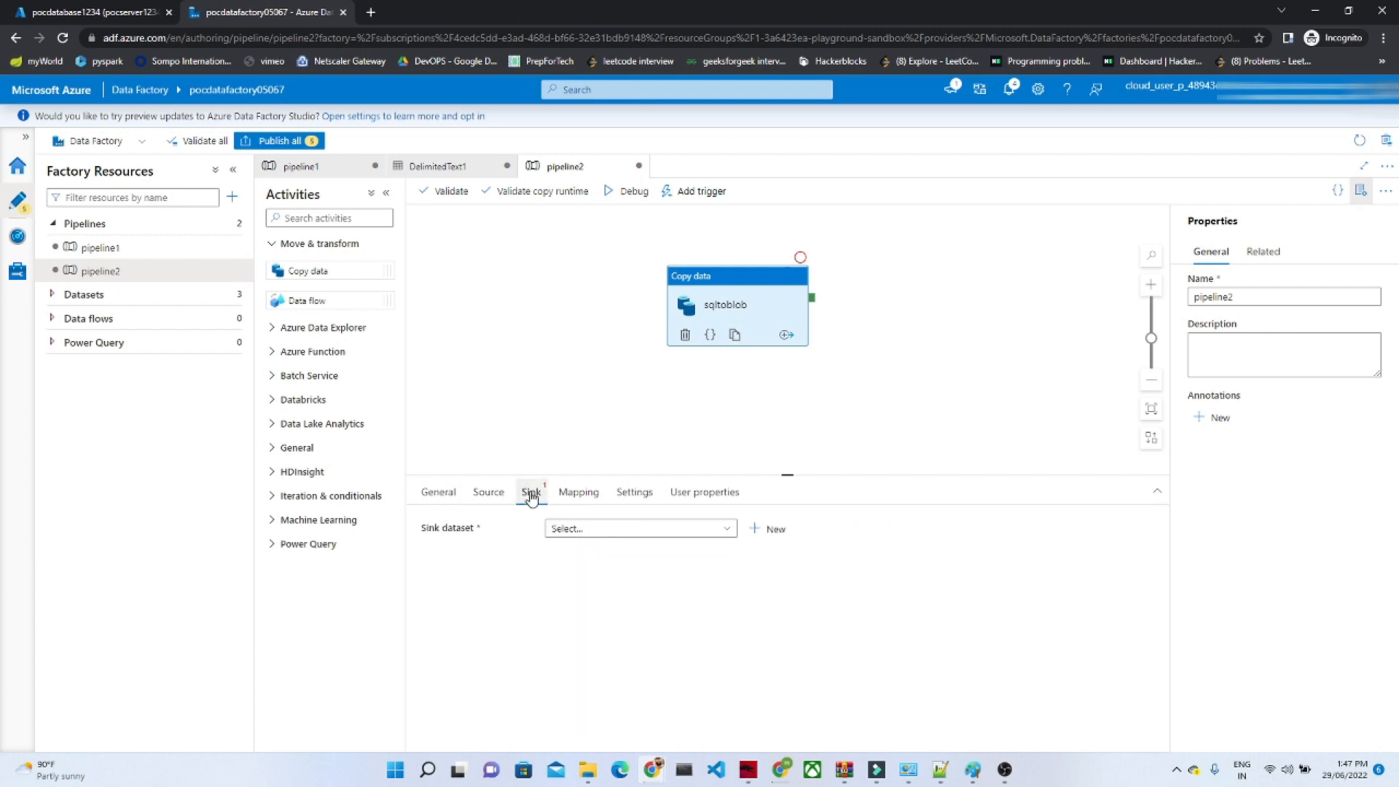
left_click(40, 9)
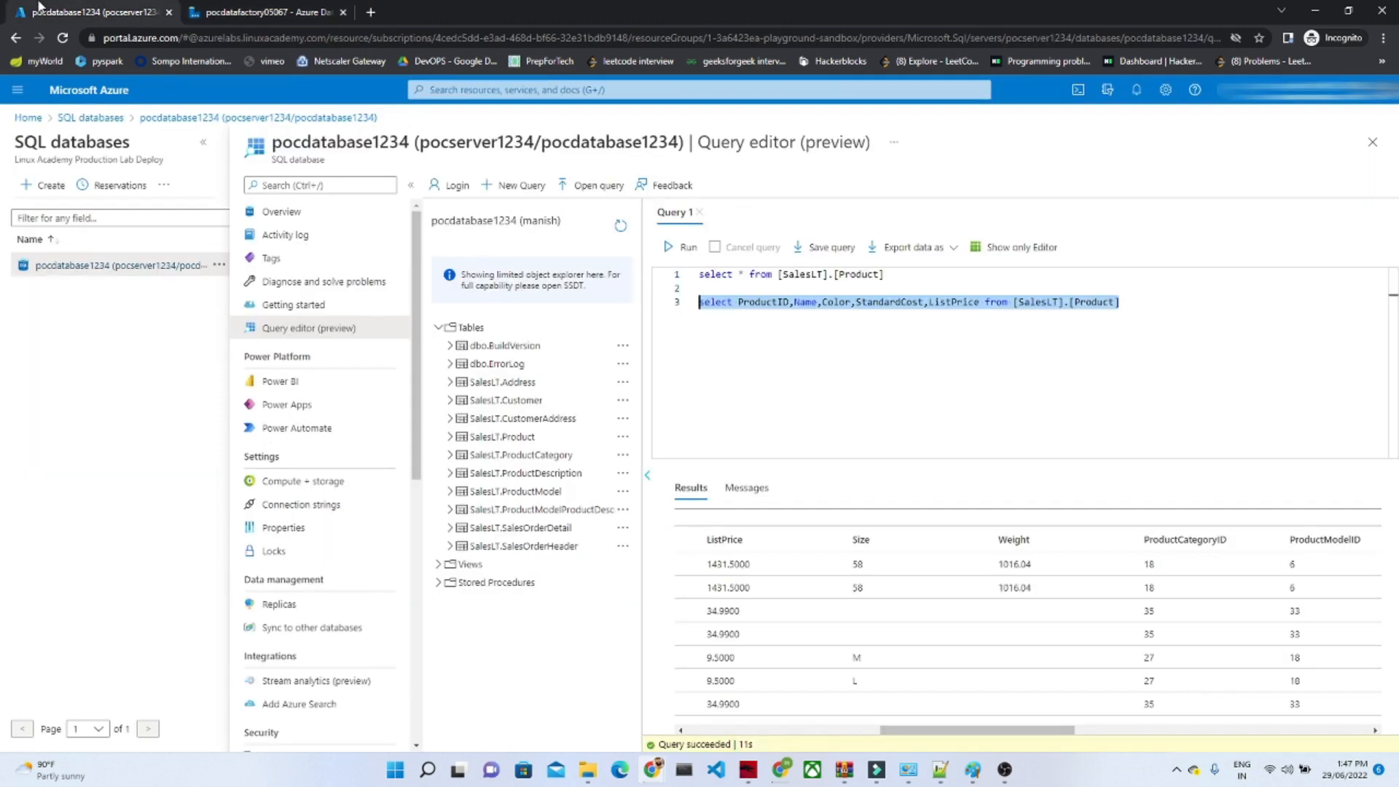
left_click(27, 118)
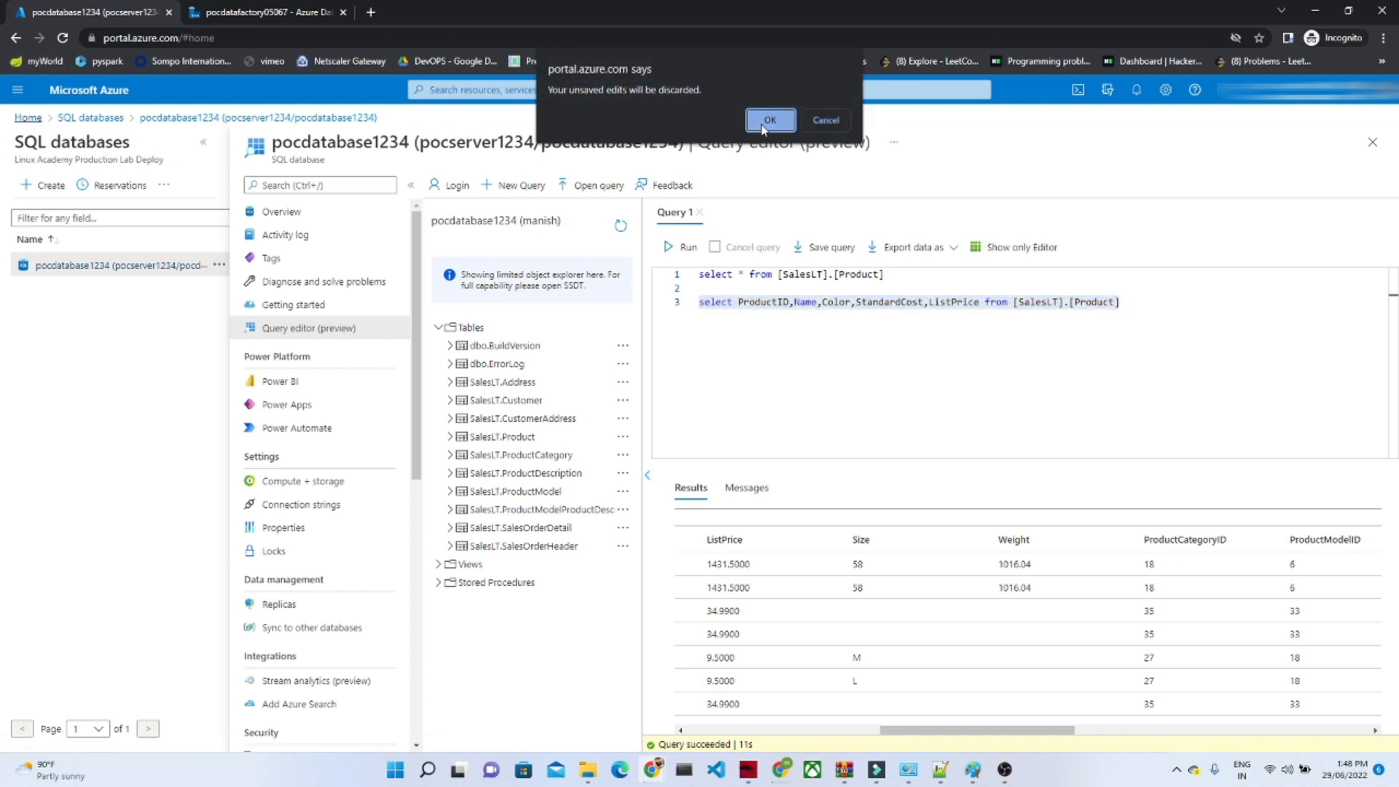
left_click(820, 122)
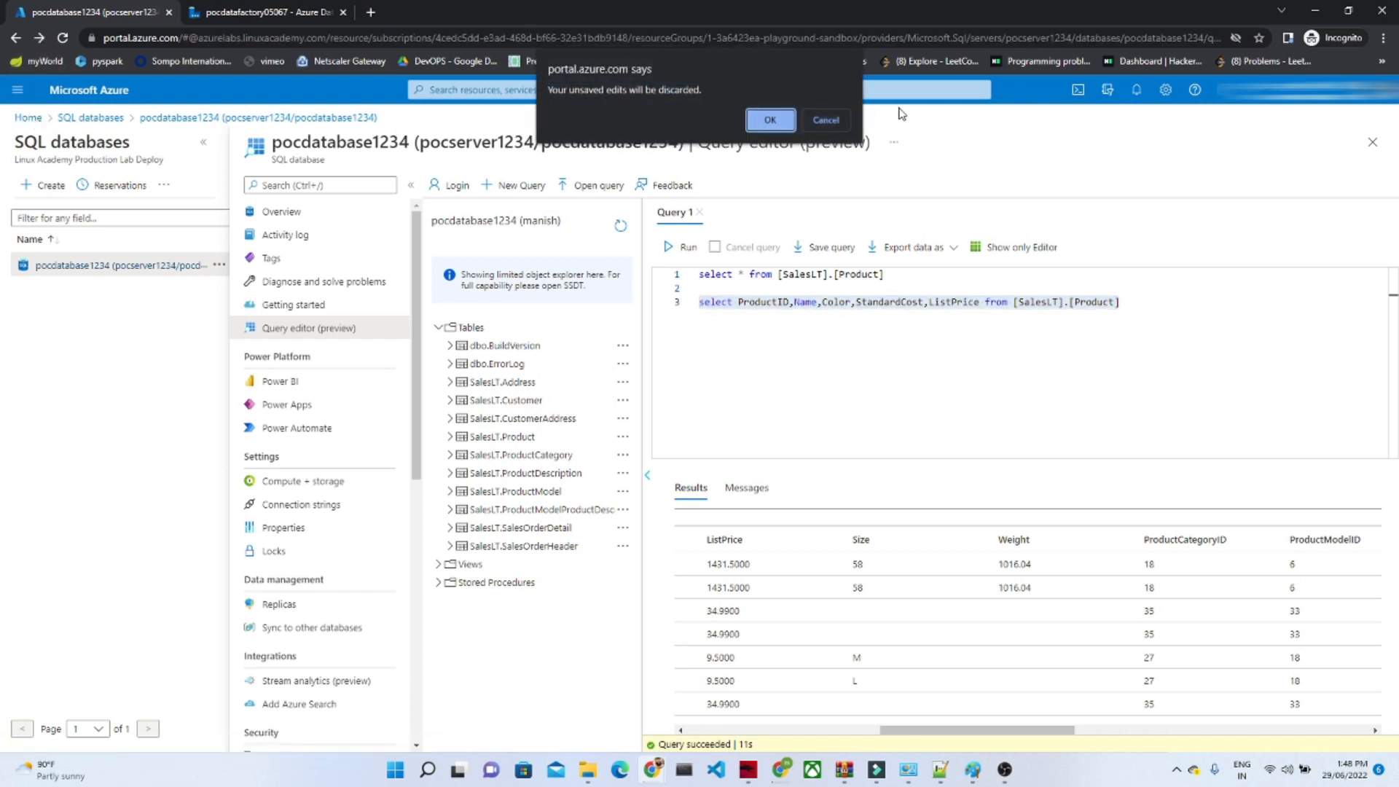
left_click(838, 118)
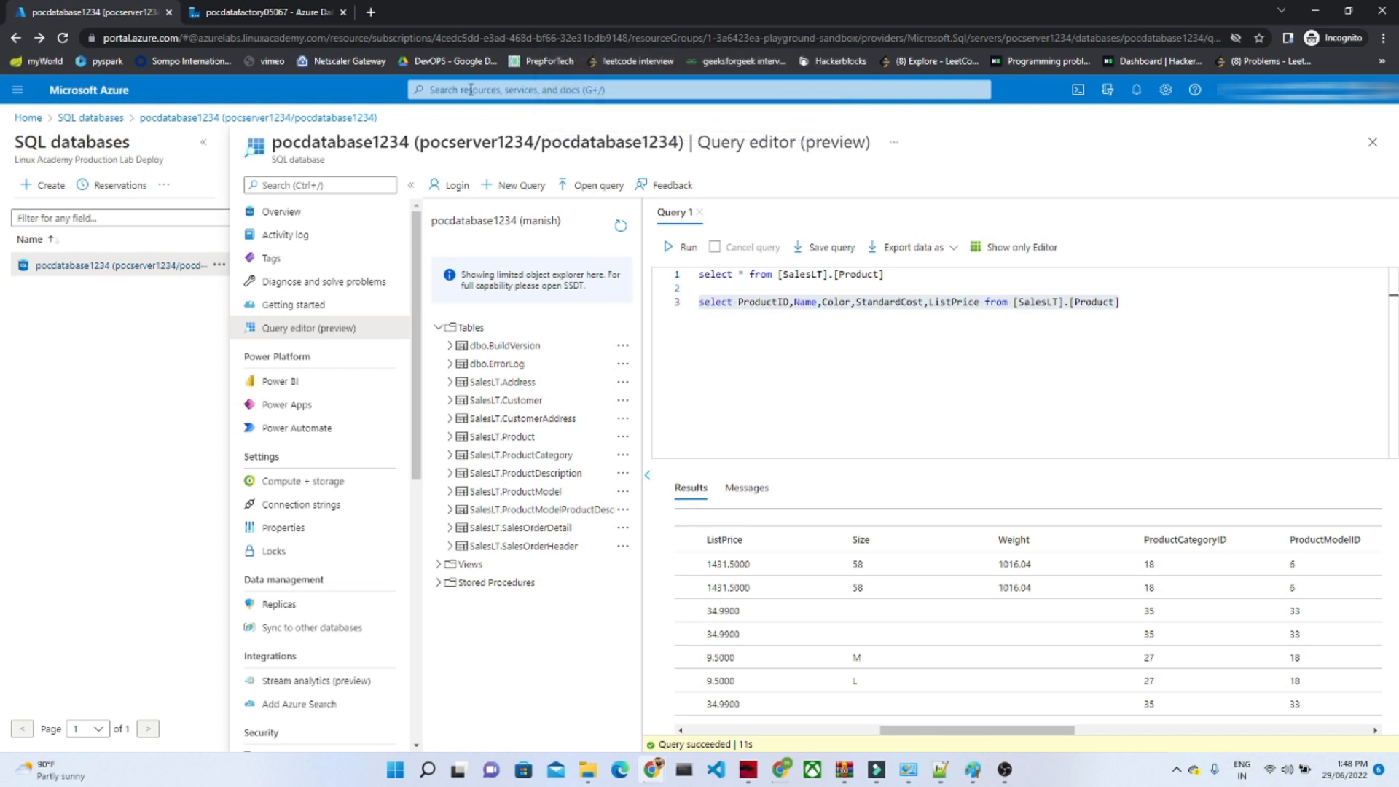
Step: Search the Azure portal for "stora" and open Storage accounts in a new browser tab
left_click(471, 89)
type("stora")
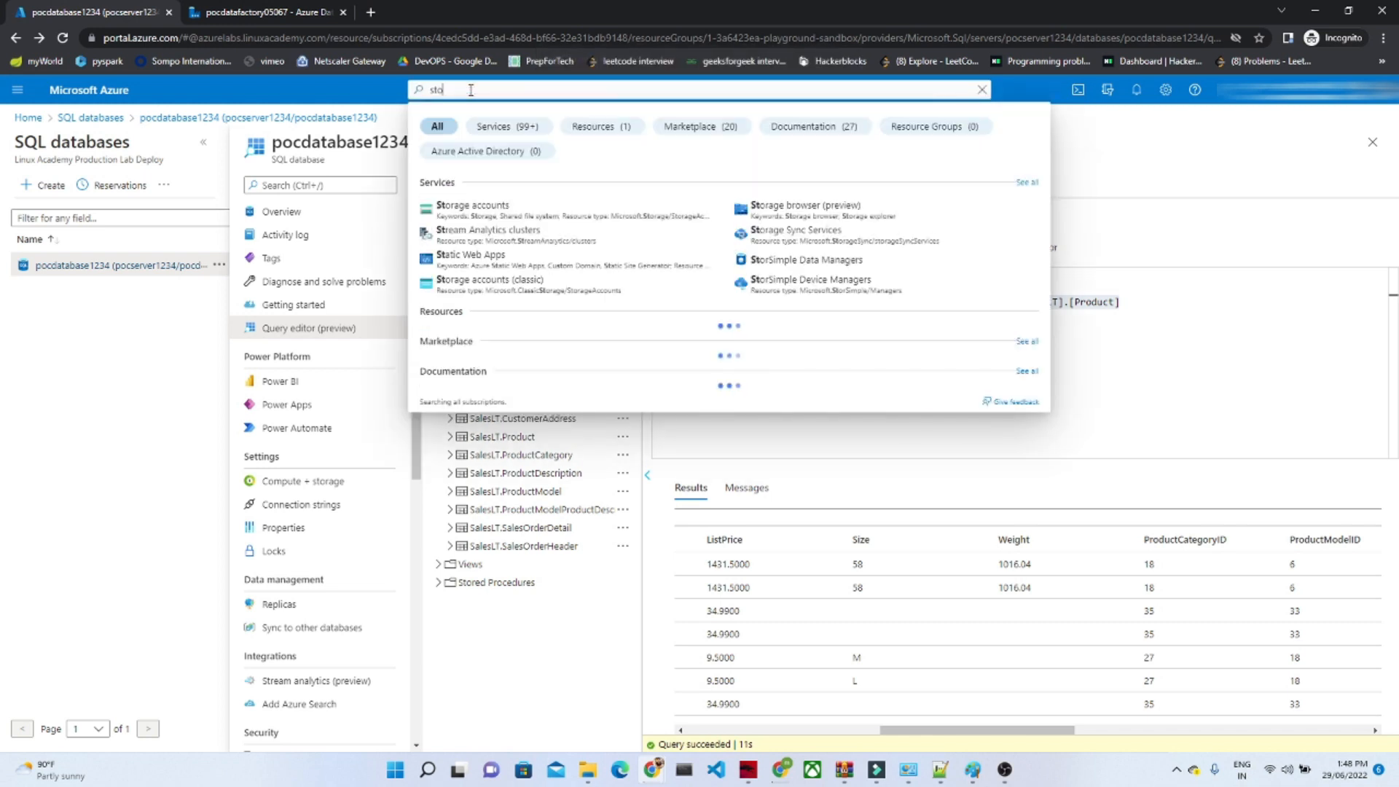
right_click(468, 211)
left_click(498, 226)
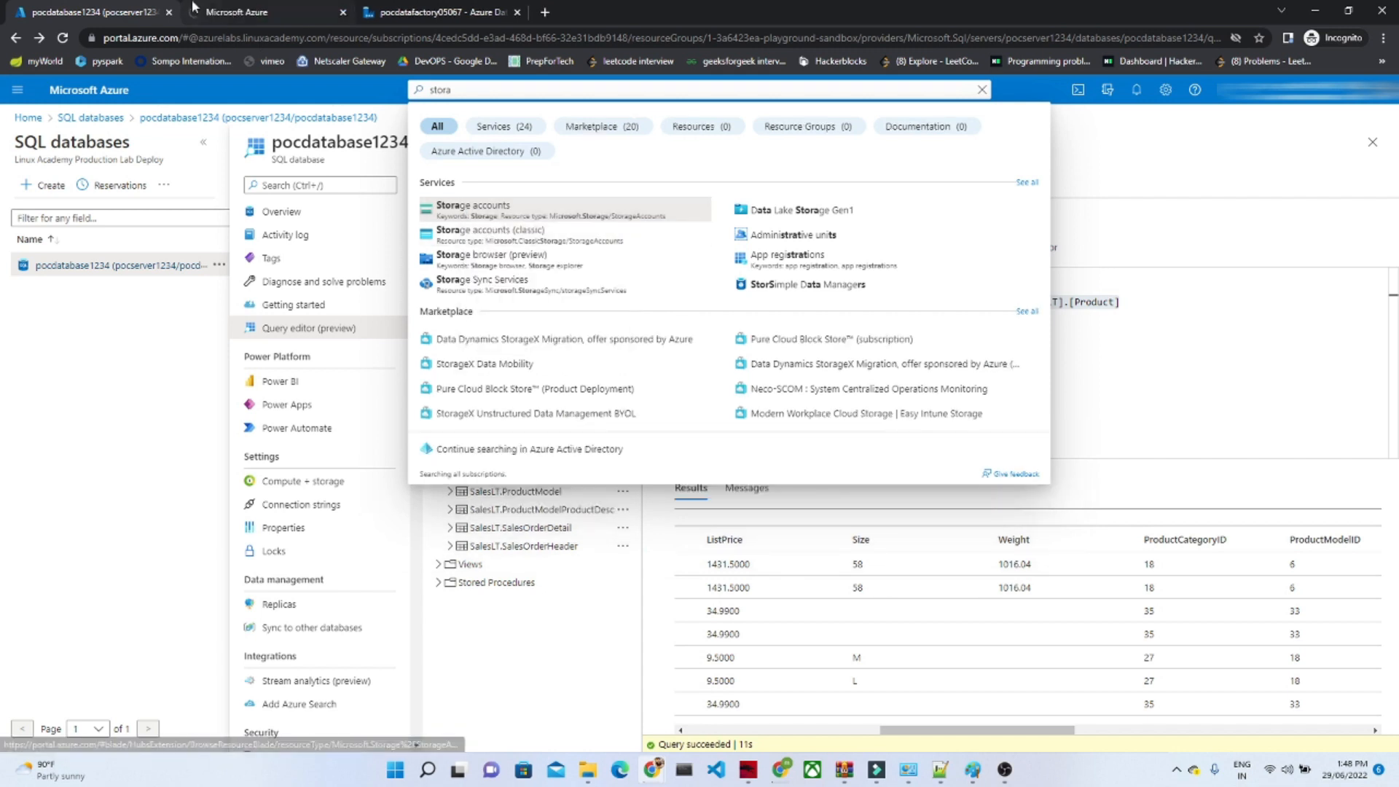
left_click(194, 8)
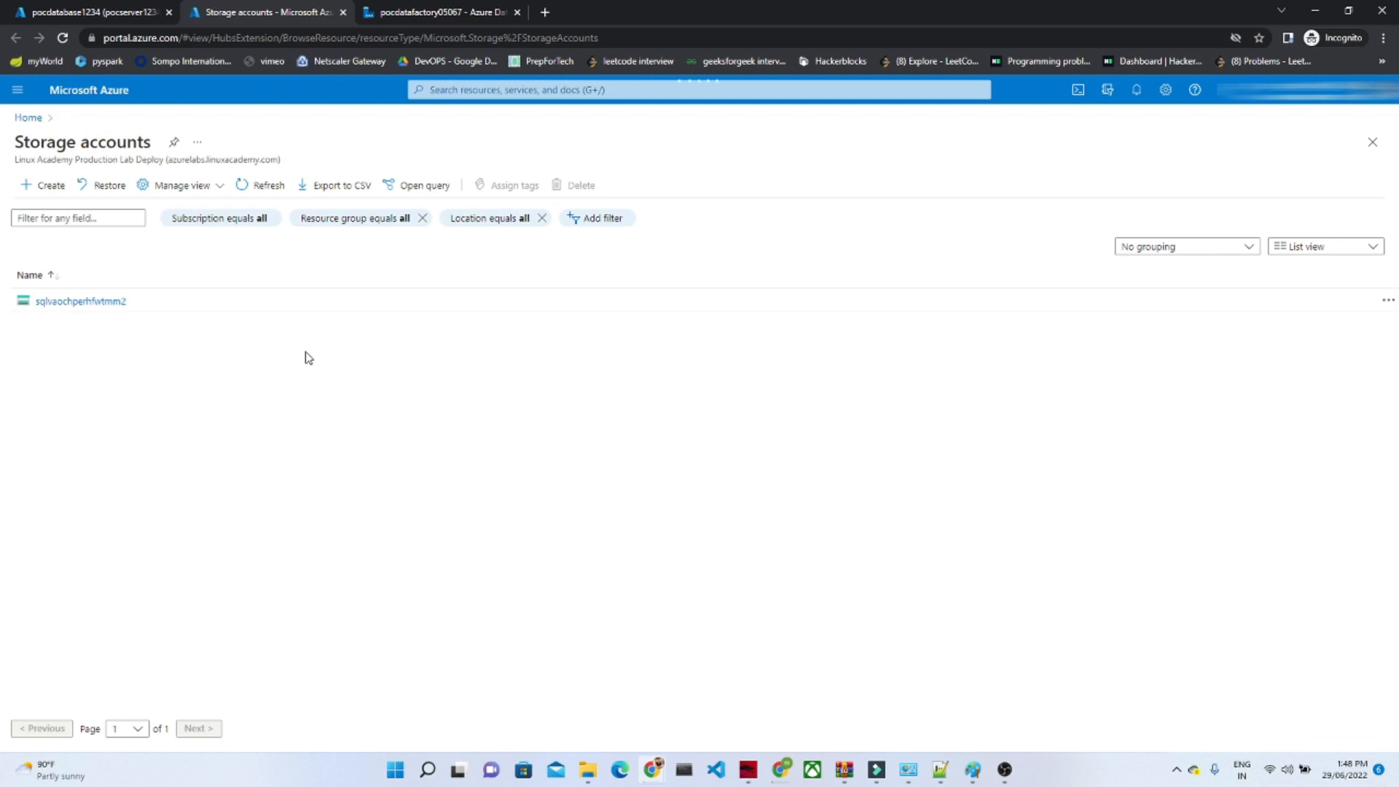
Step: Start a new storage account in resource group 1-3a6423ea-playground-sandbox and name it blobstorage075
left_click(45, 186)
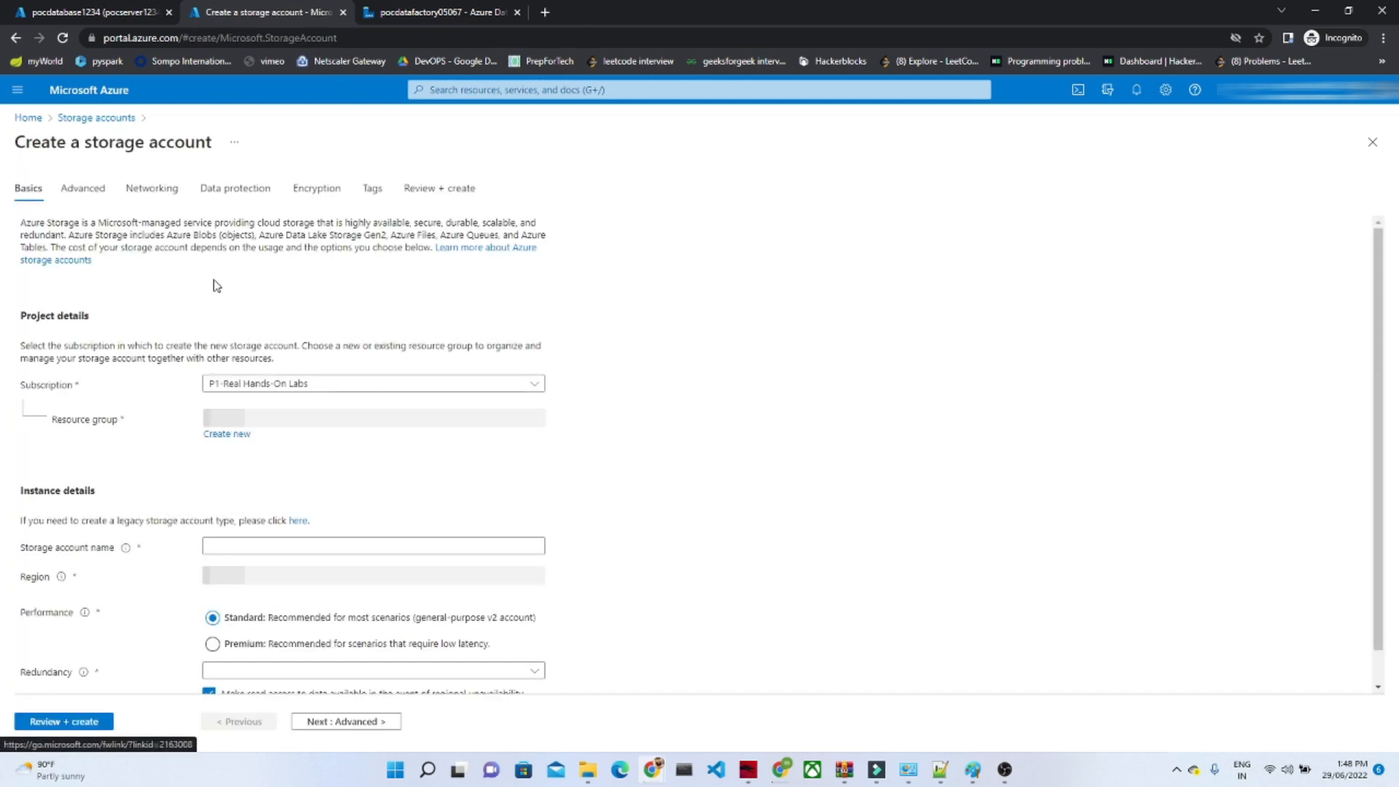
left_click(292, 417)
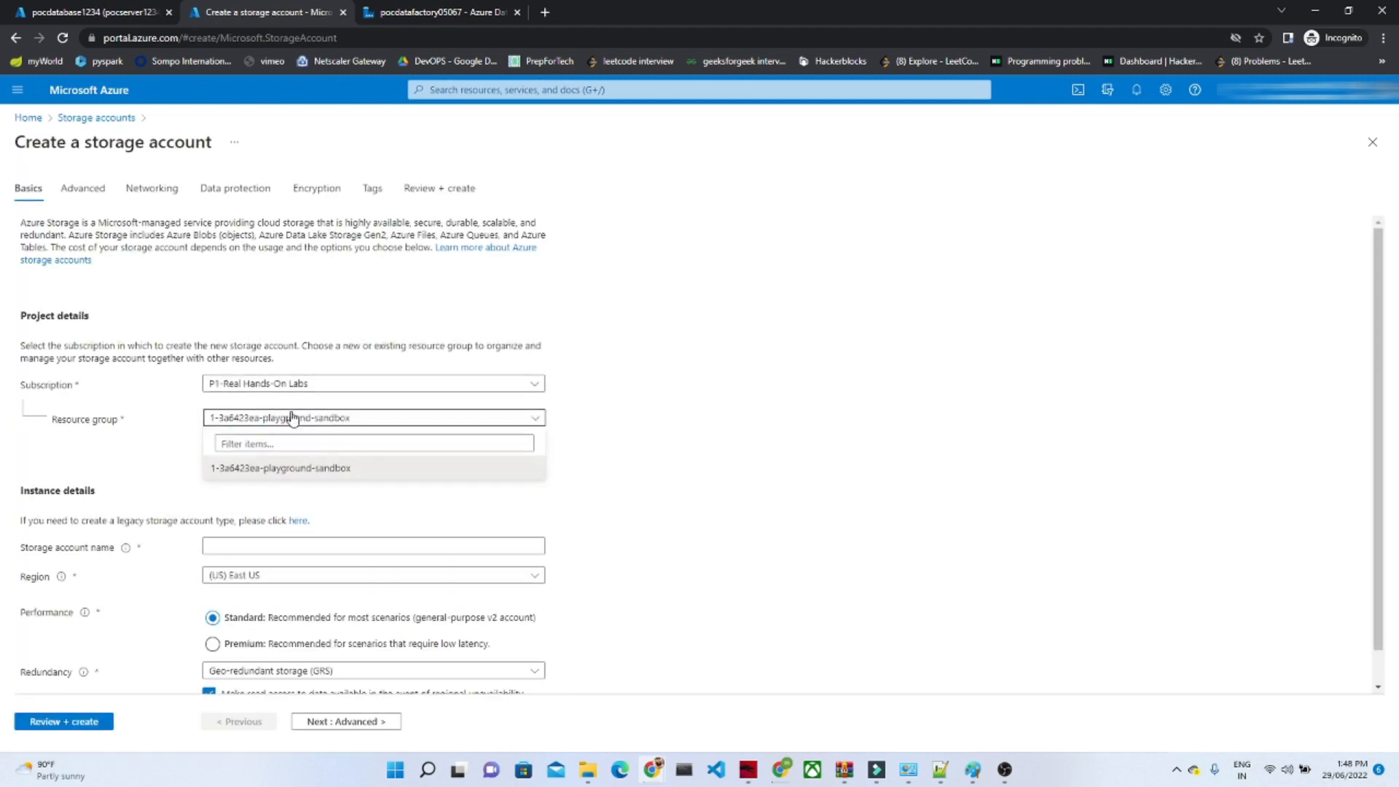
left_click(466, 473)
left_click(262, 547)
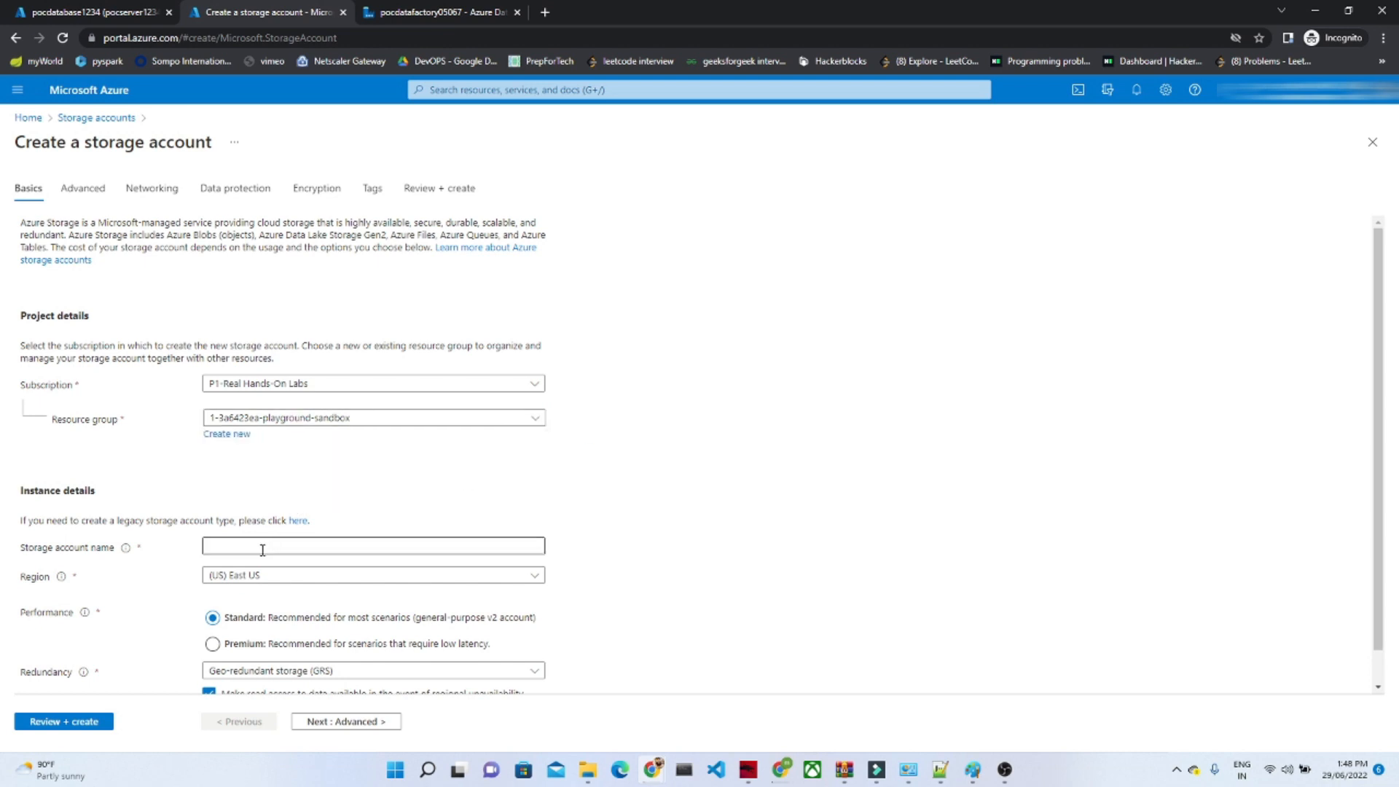
left_click(298, 586)
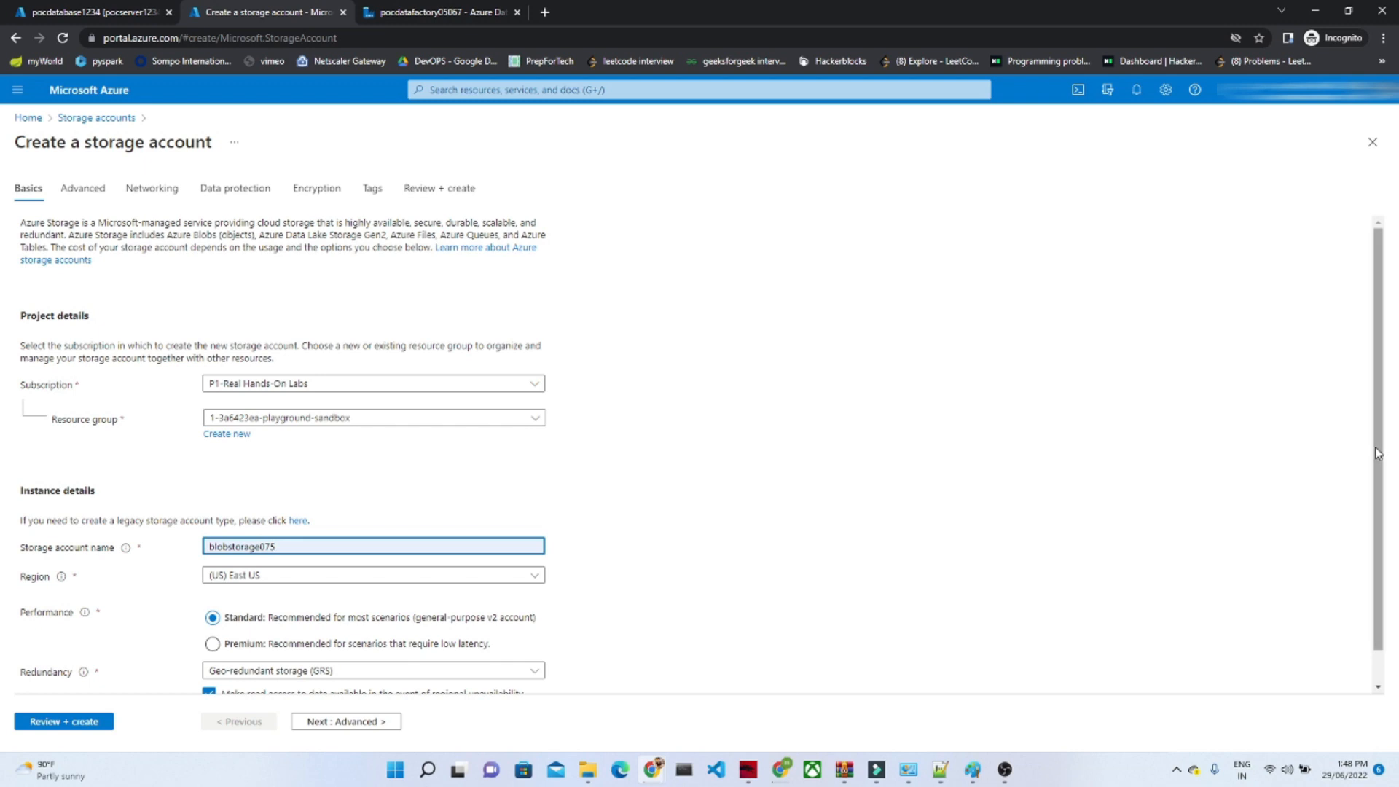
scroll(1379, 453, "down", 1)
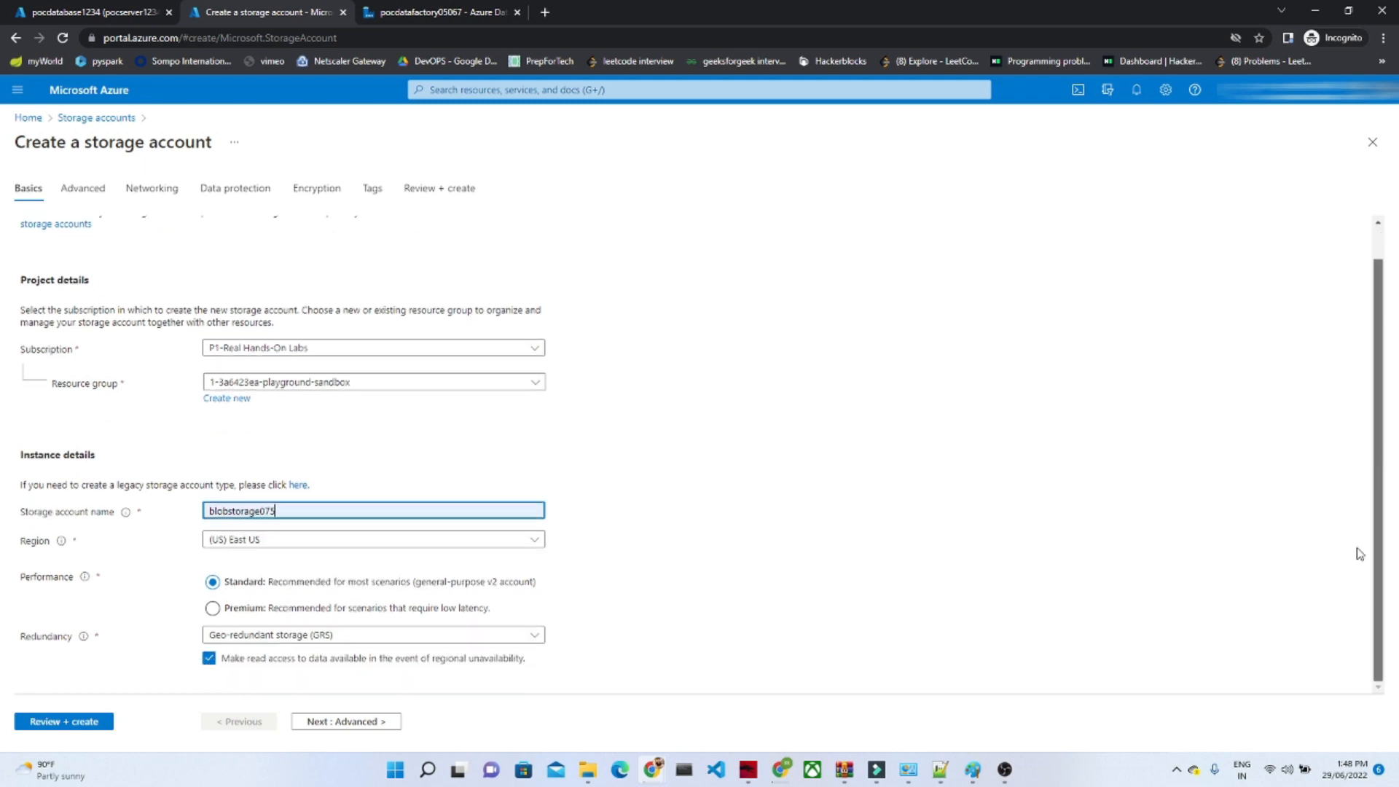
Step: Keep the default advanced, networking, data protection, encryption and tag settings, and create the storage account
left_click(345, 721)
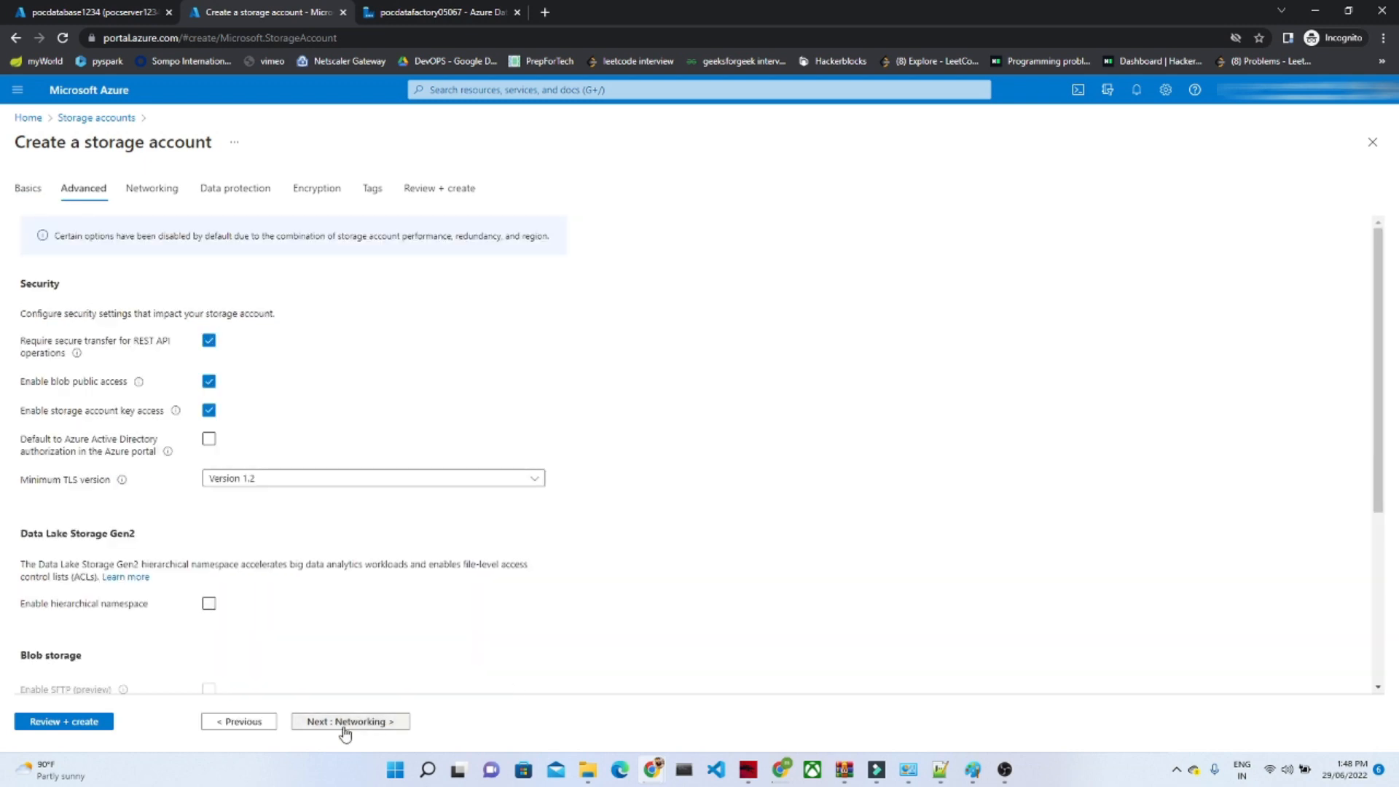
left_click(346, 721)
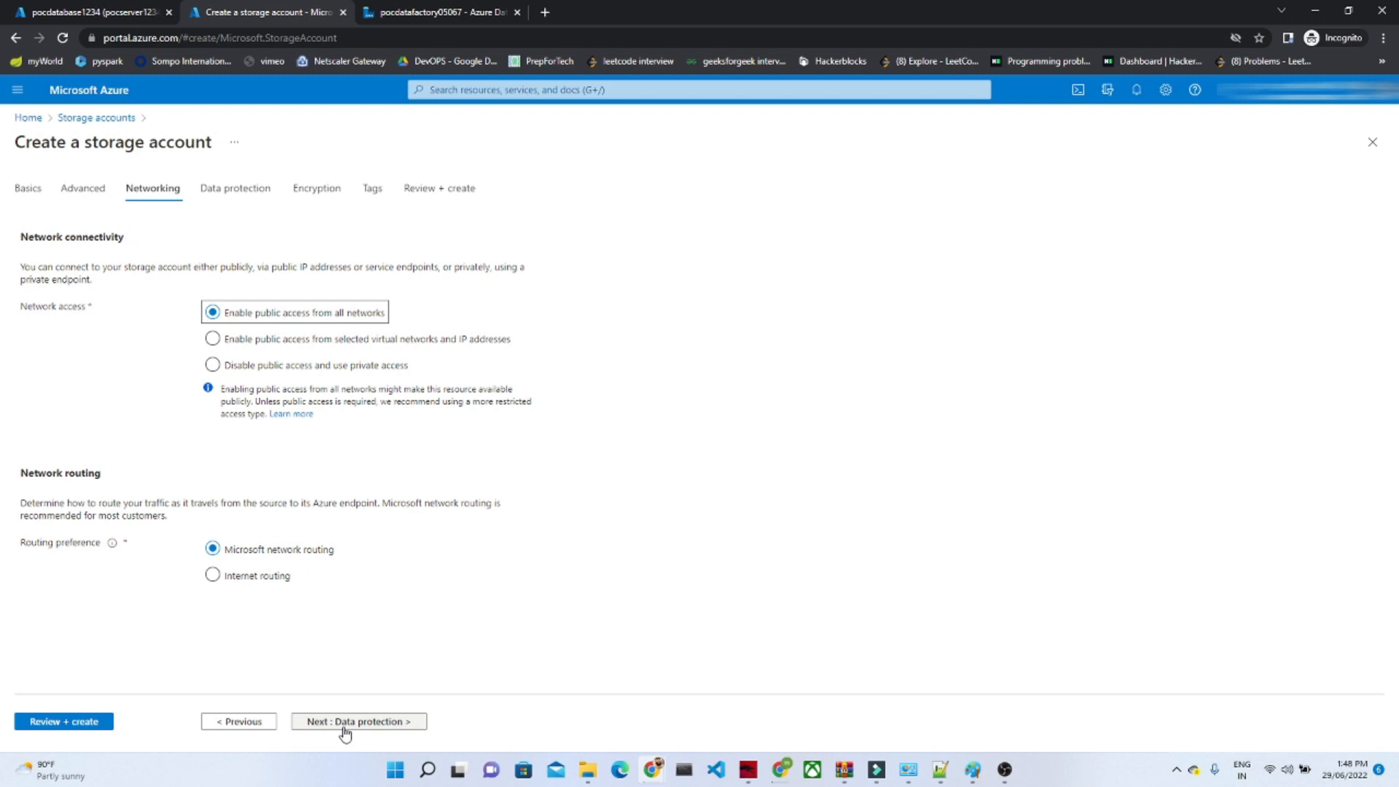
left_click(346, 721)
left_click(345, 721)
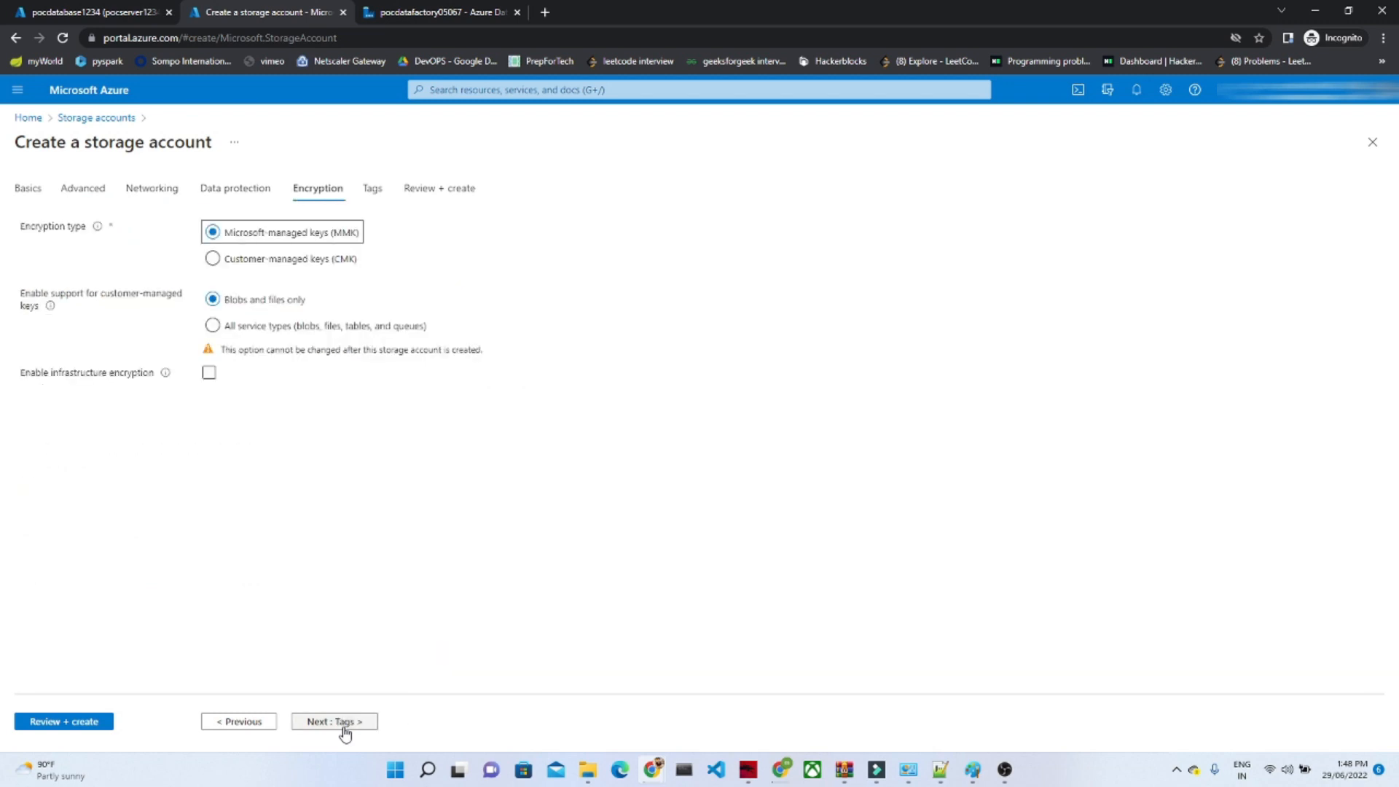
left_click(345, 722)
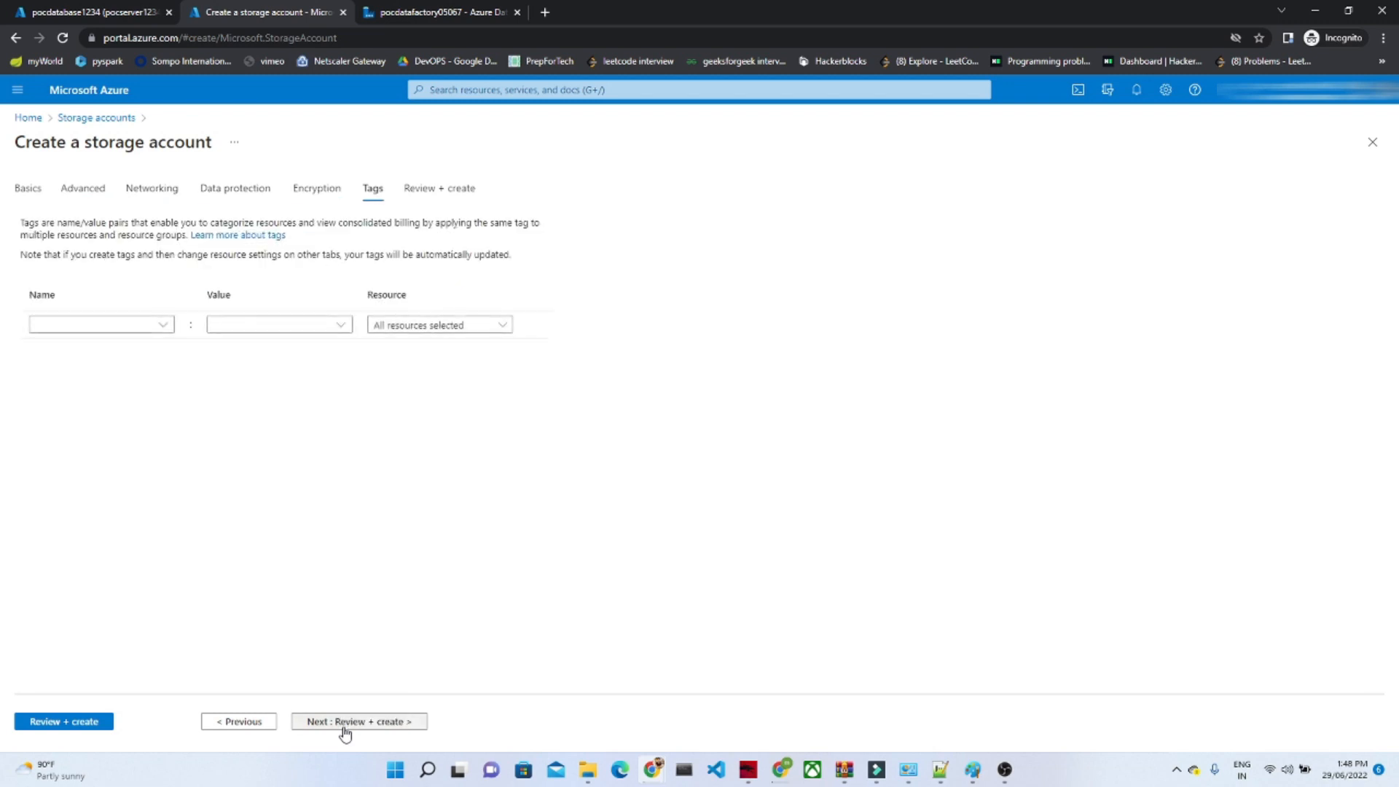
left_click(82, 725)
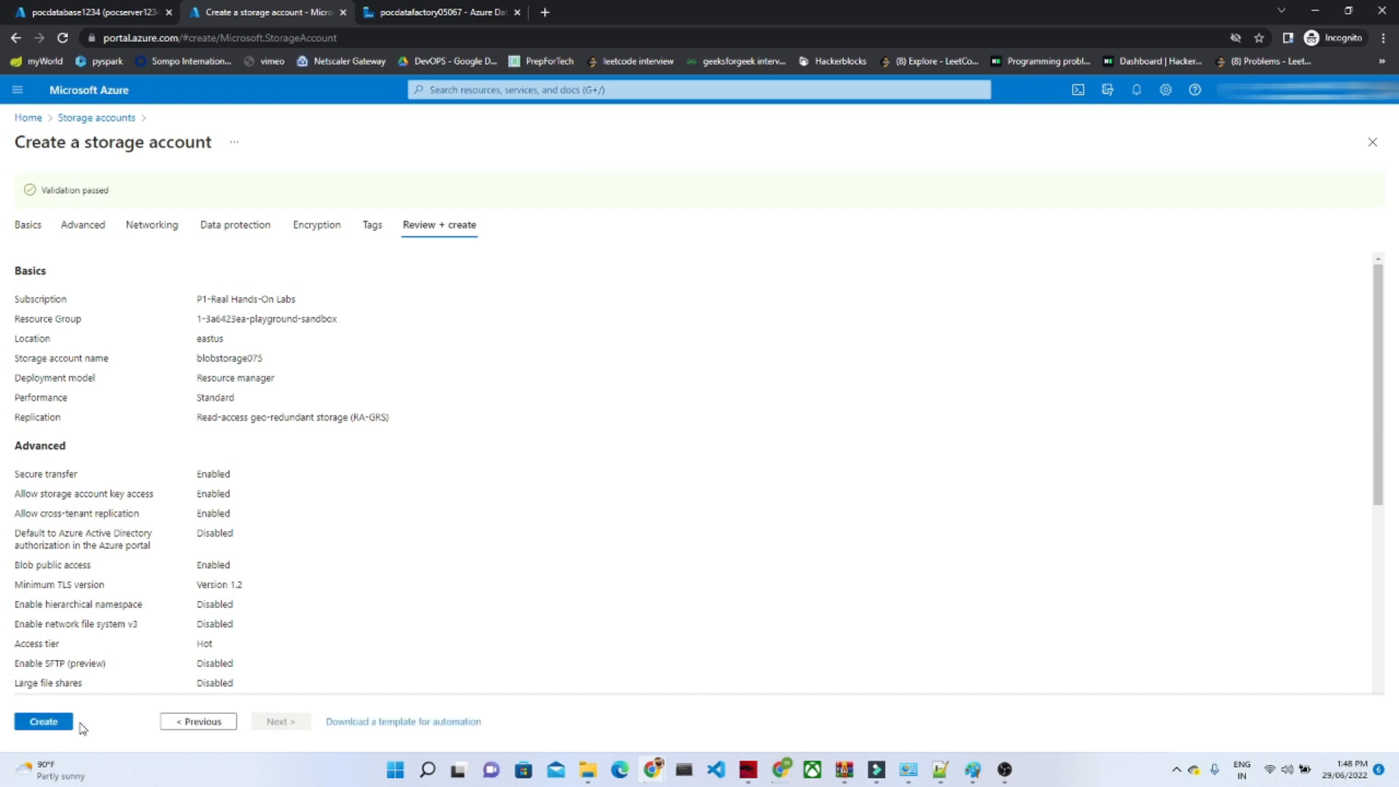
left_click(54, 725)
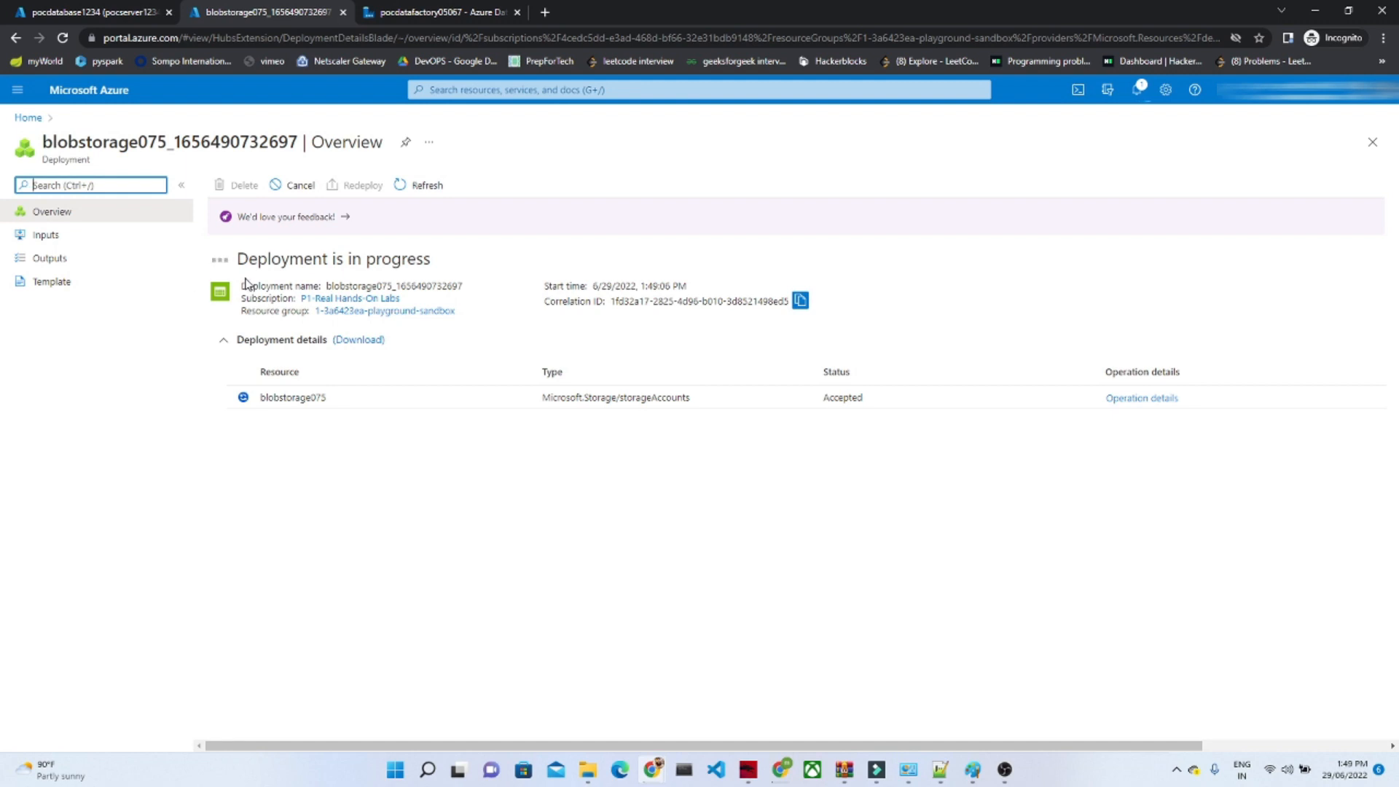
left_click(437, 11)
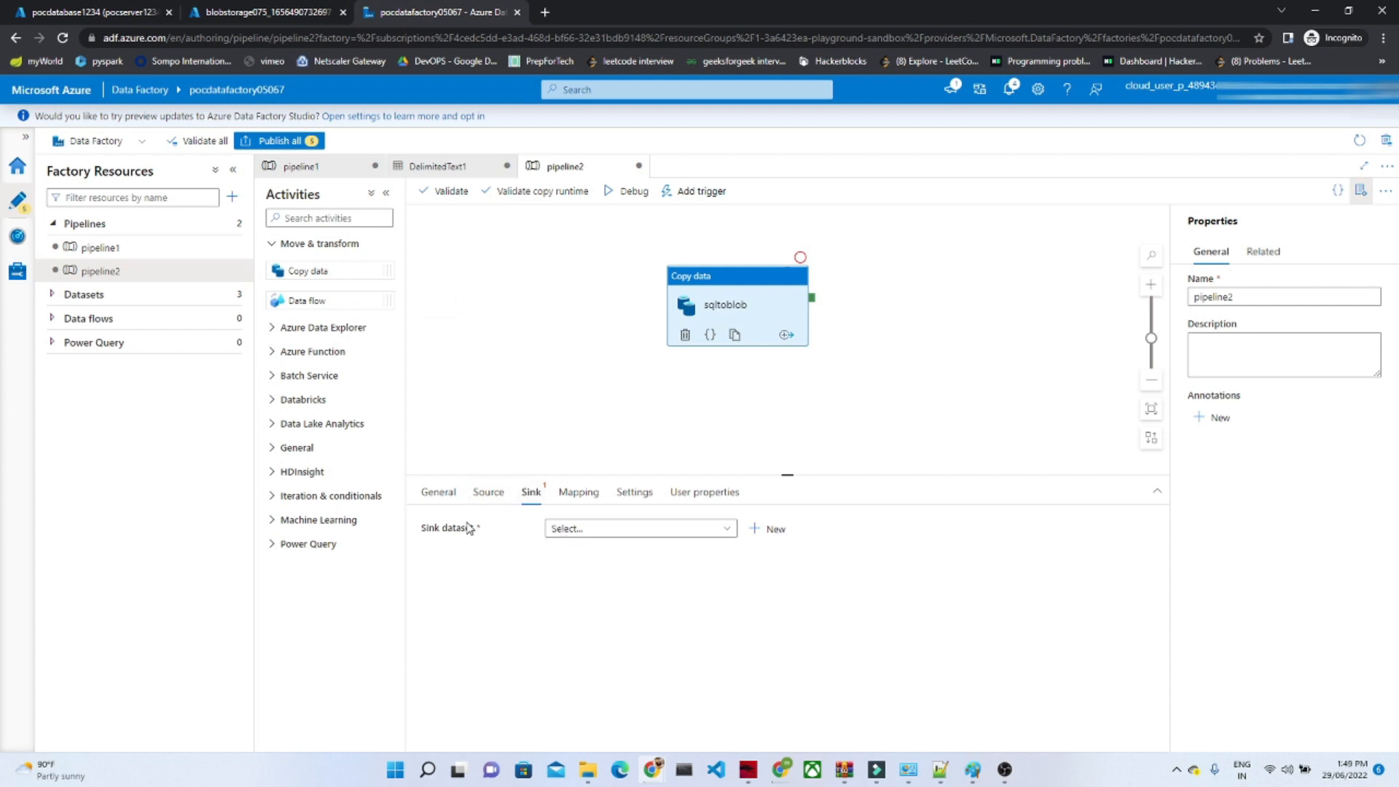
left_click(244, 6)
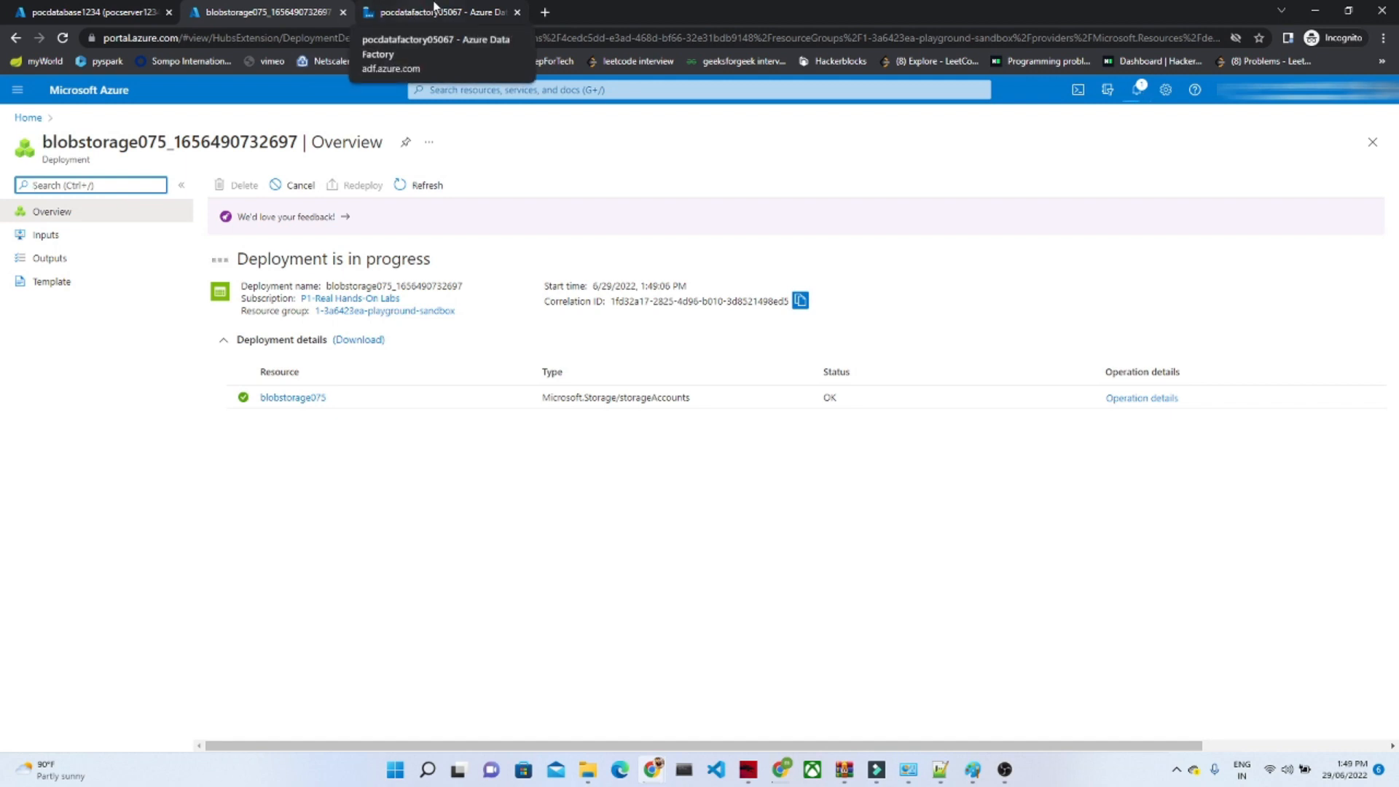
left_click(435, 9)
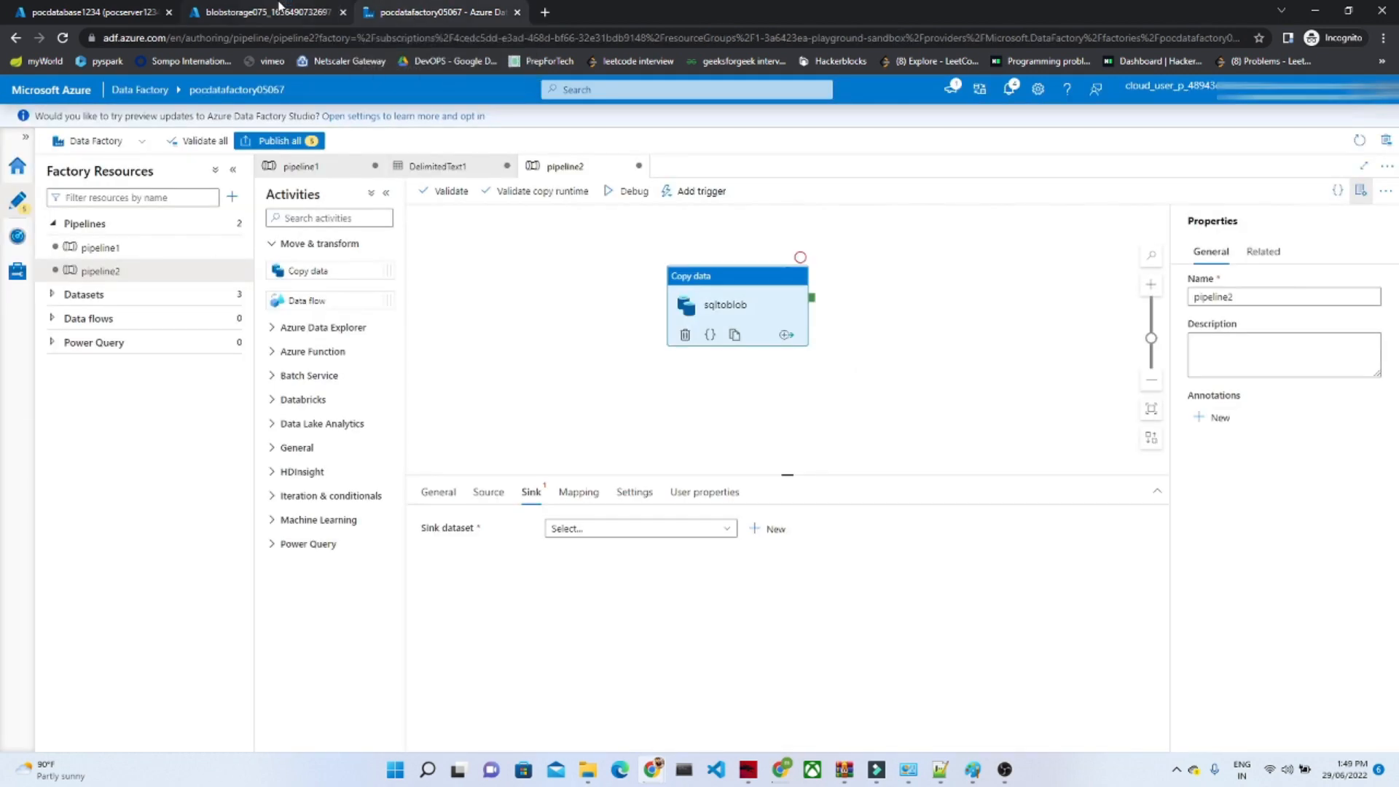
Step: Open the containers list of the newly deployed blobstorage075 storage account in the Azure portal
left_click(281, 6)
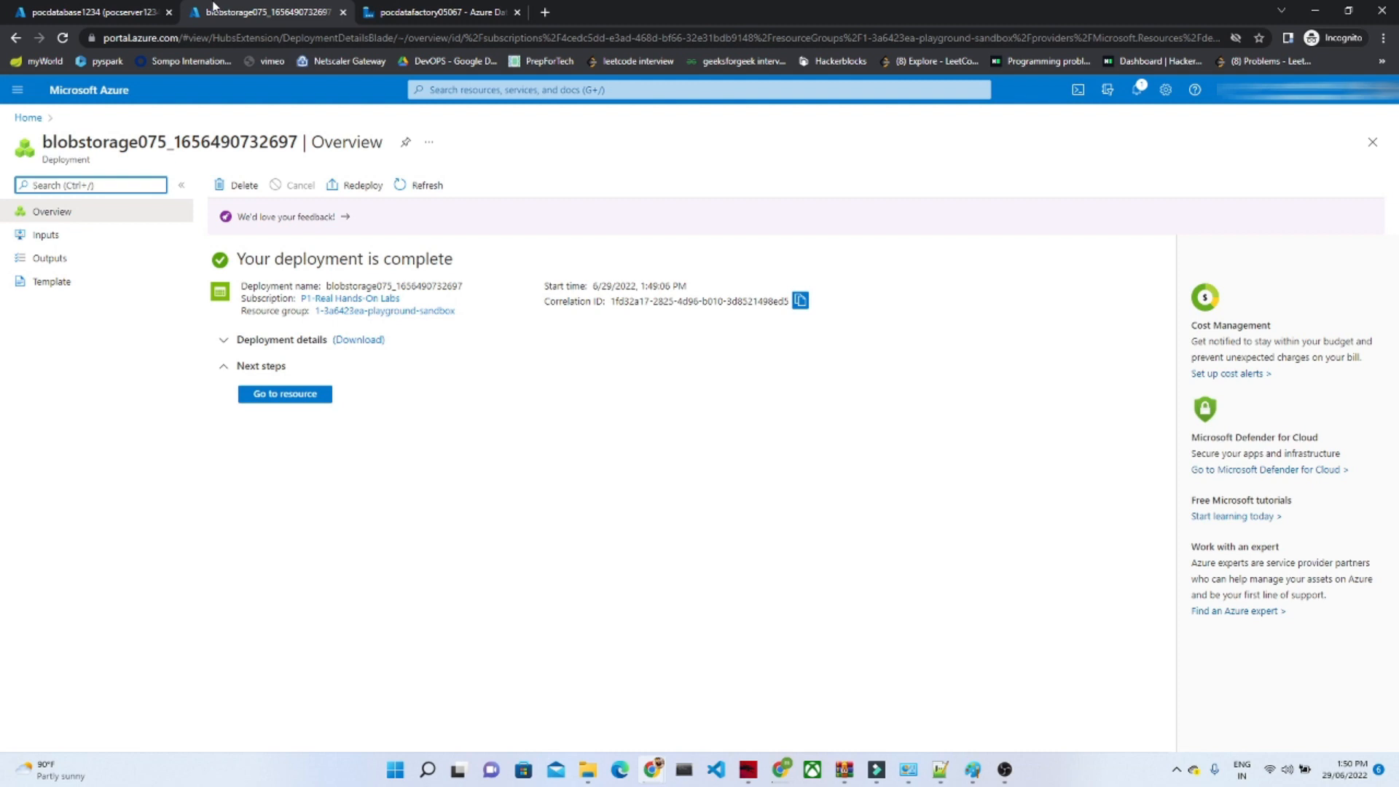
left_click(260, 398)
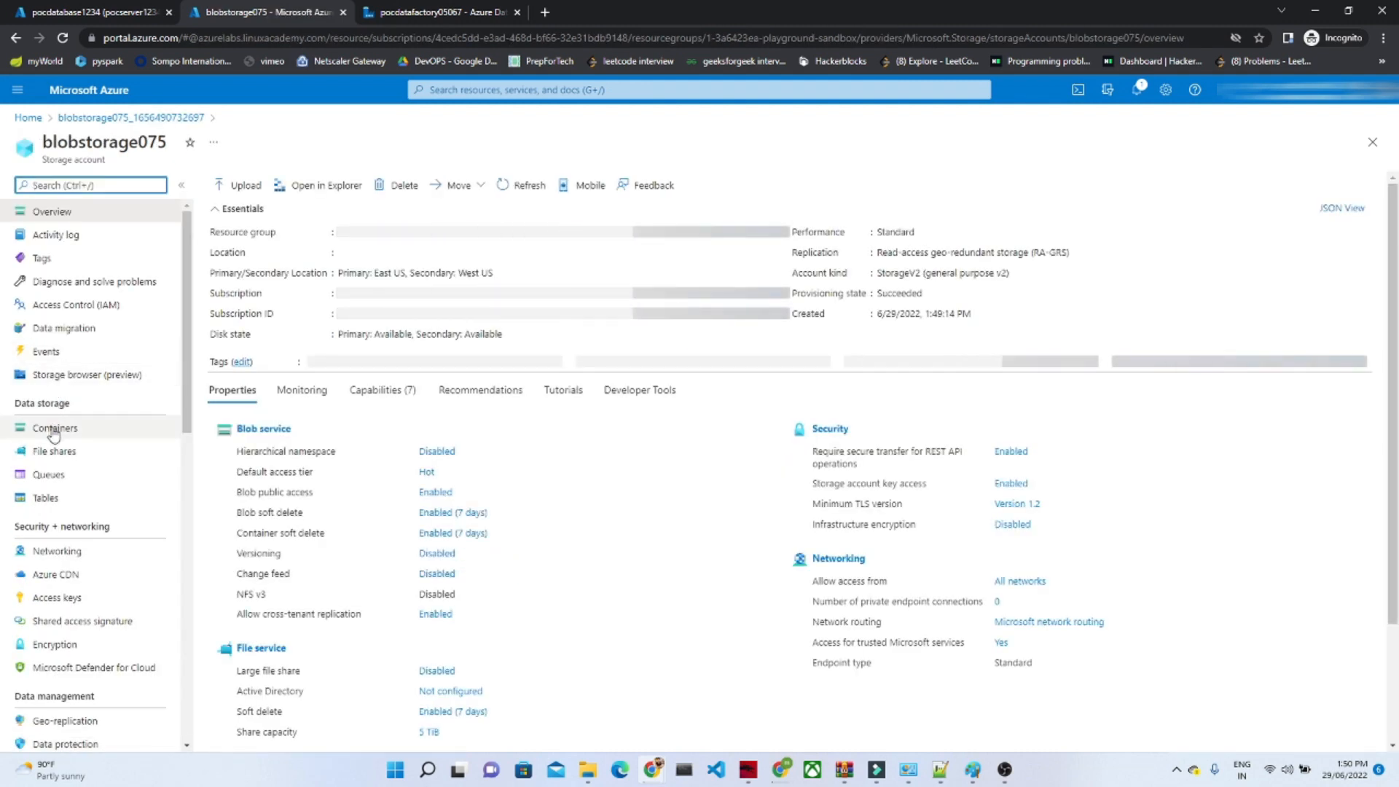
left_click(53, 430)
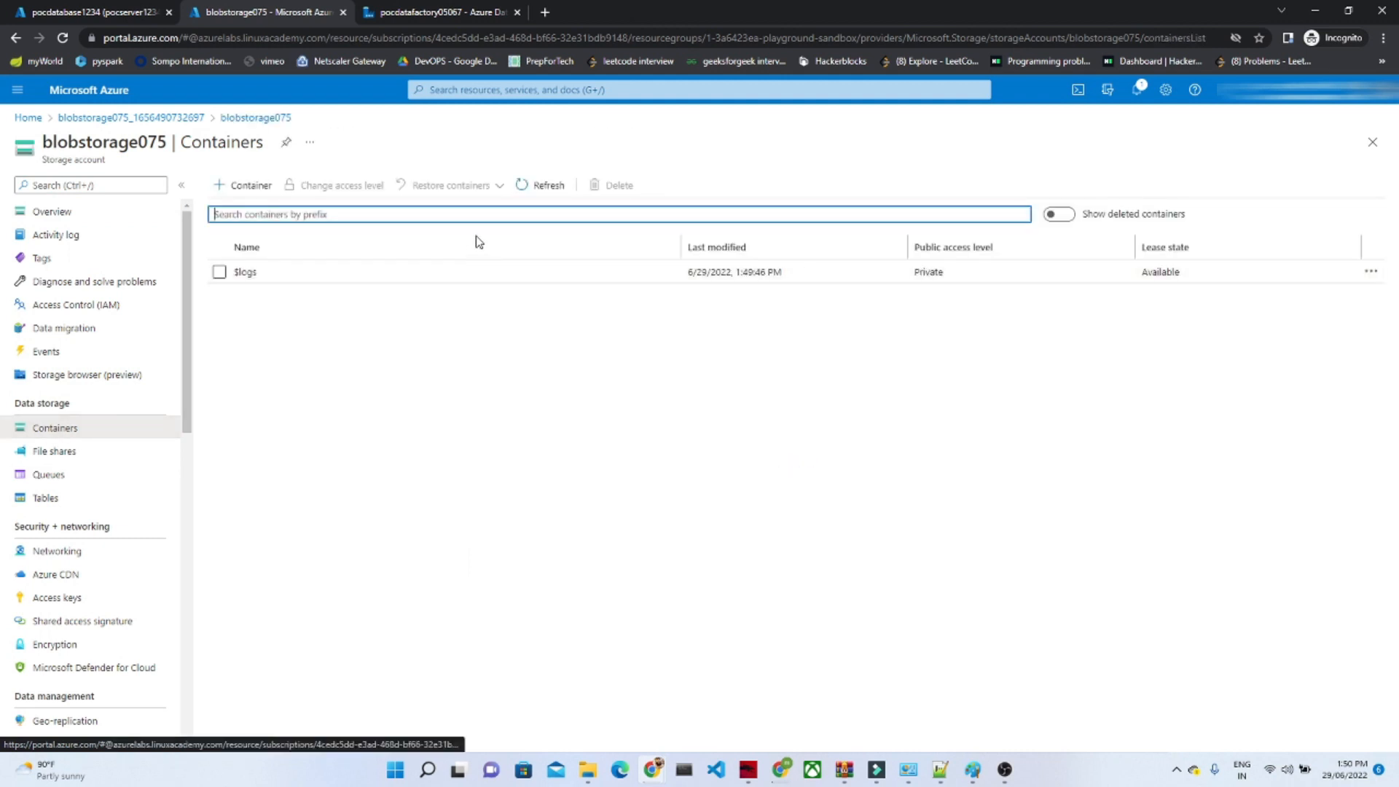
Step: Create a container named curated with Container-level anonymous read access and open it
left_click(232, 186)
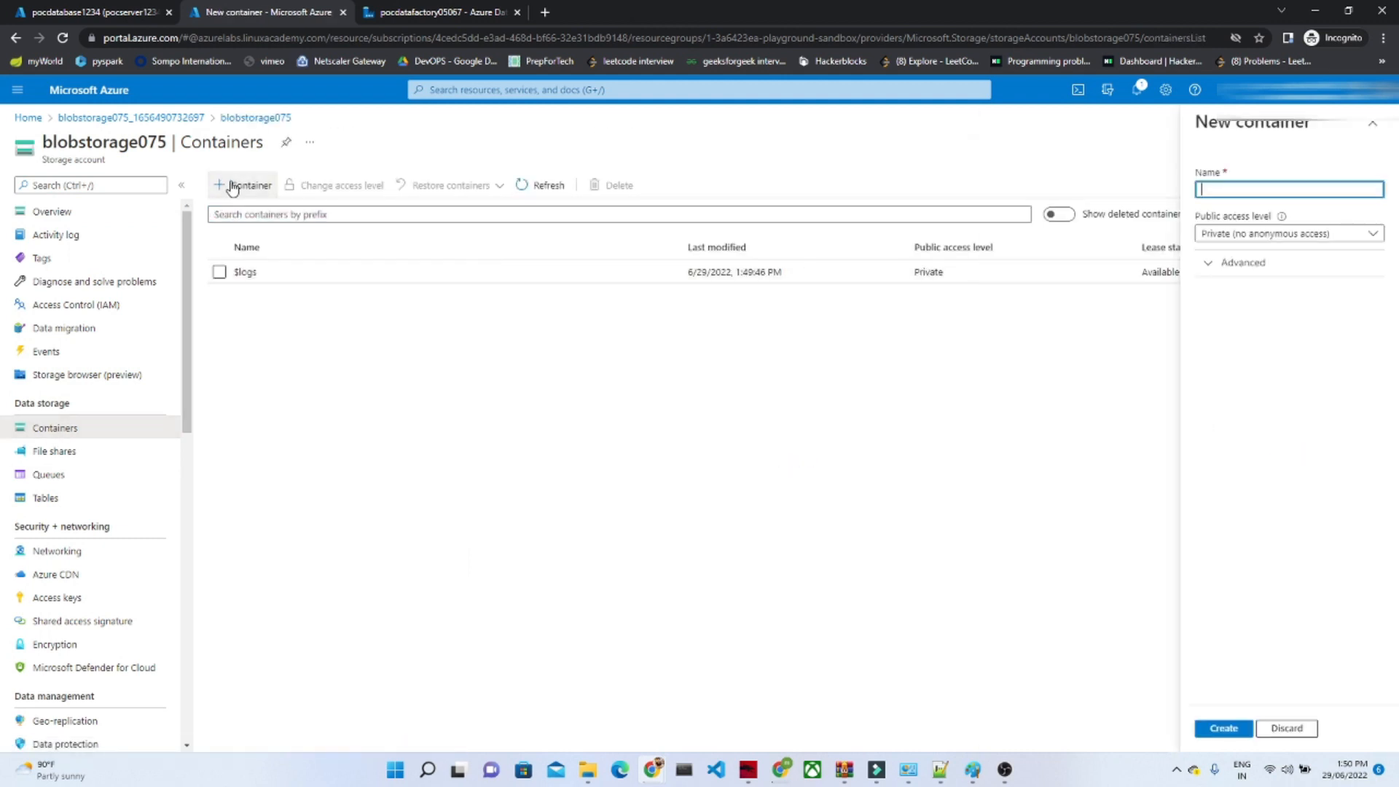
left_click(1221, 191)
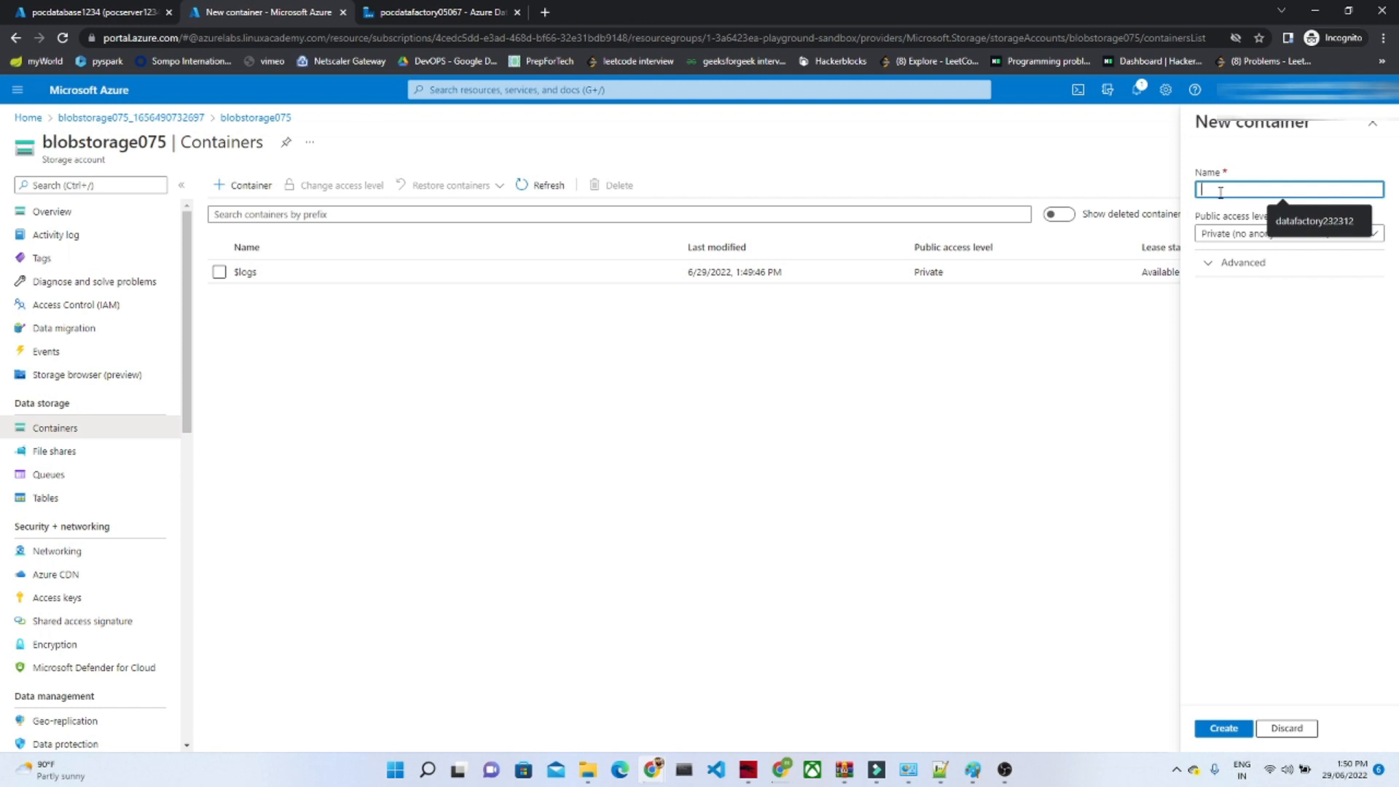
type("curated")
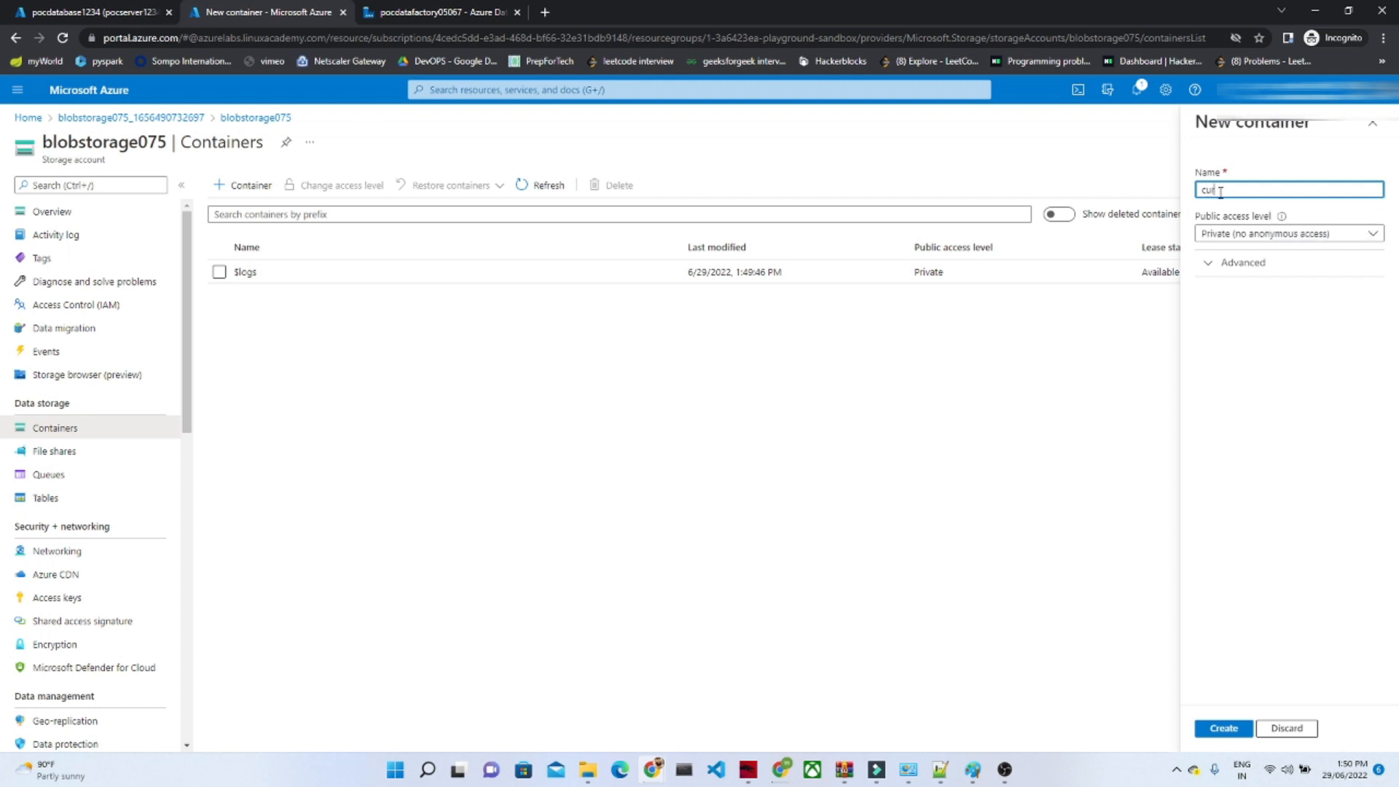
left_click(1289, 234)
left_click(1216, 302)
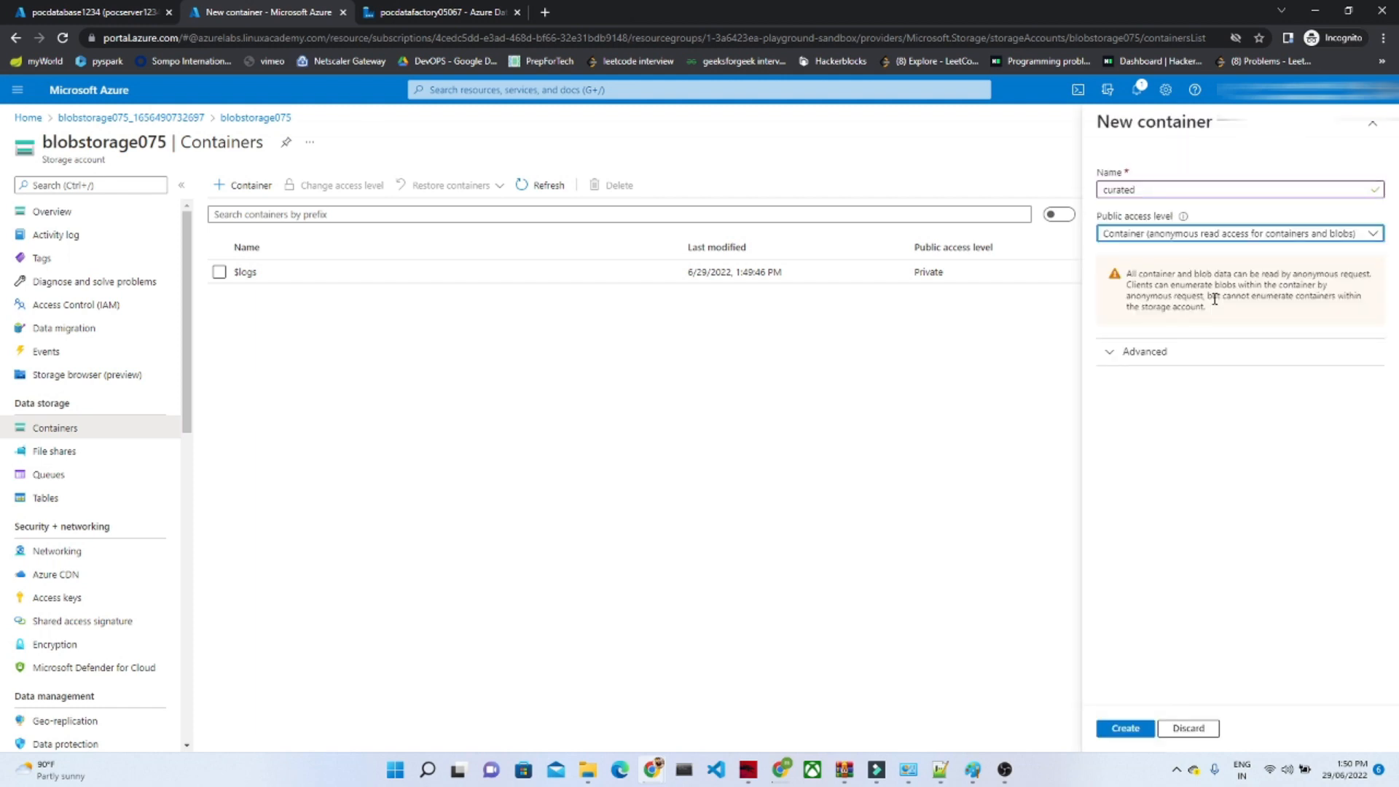
left_click(1125, 732)
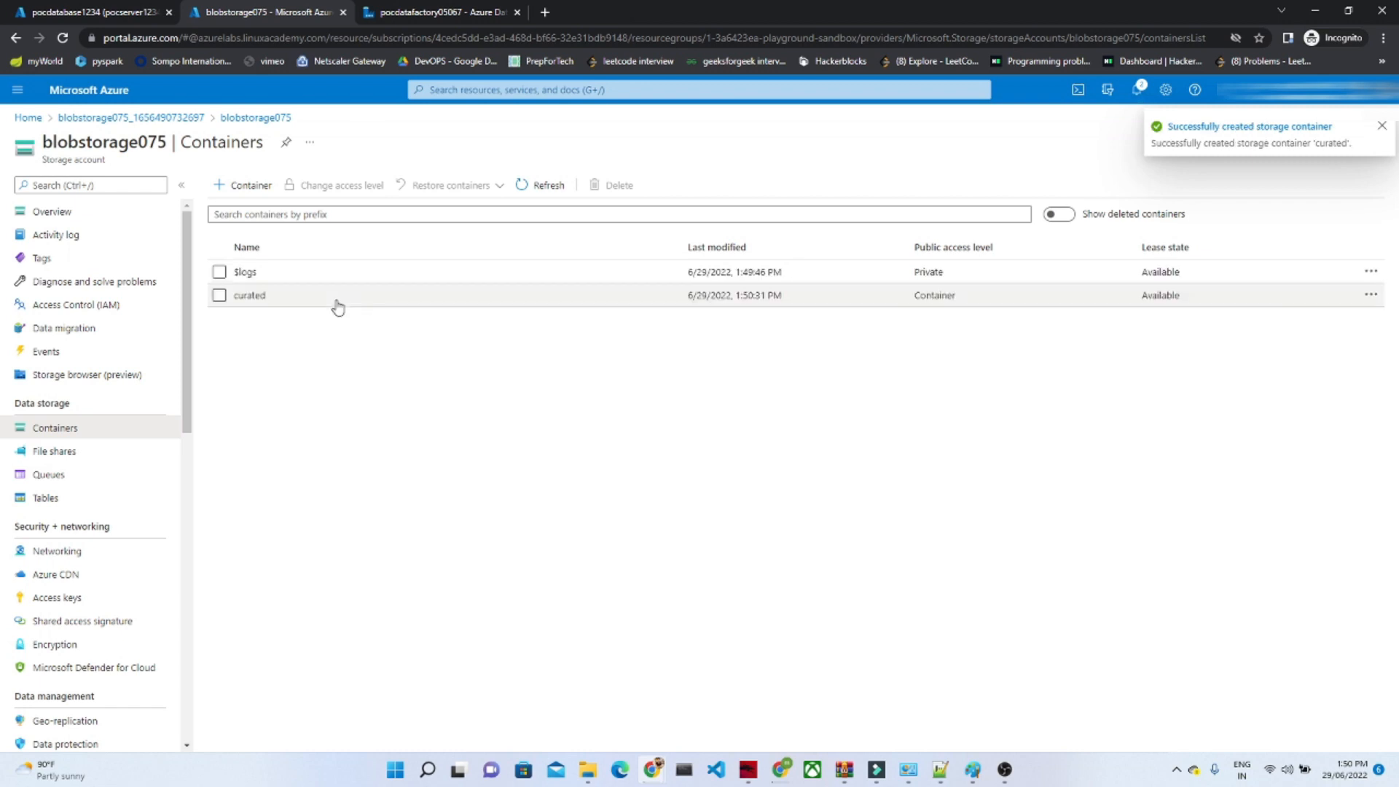
left_click(246, 300)
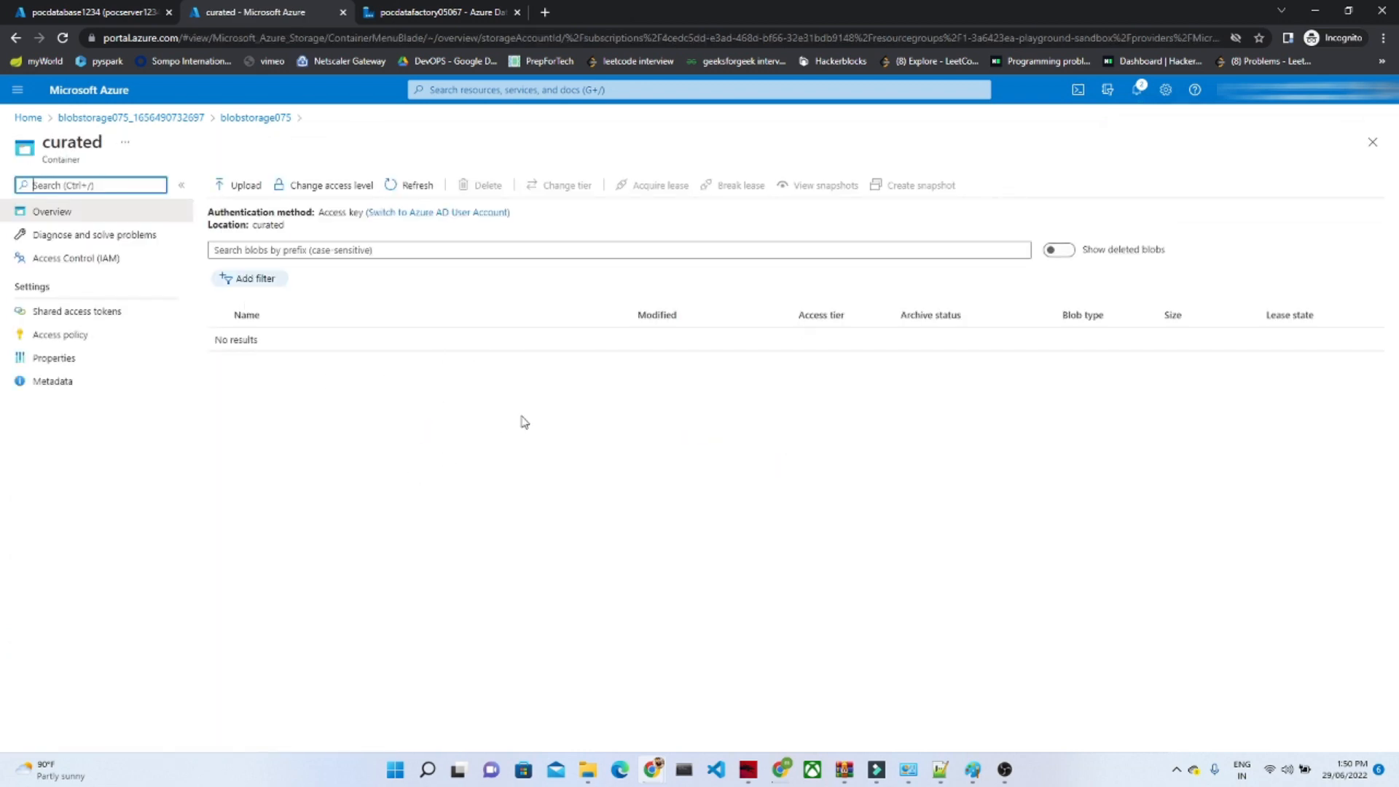
Step: Return to pipeline2 in Data Factory, review the copy activity's source query and show its sink settings
left_click(421, 8)
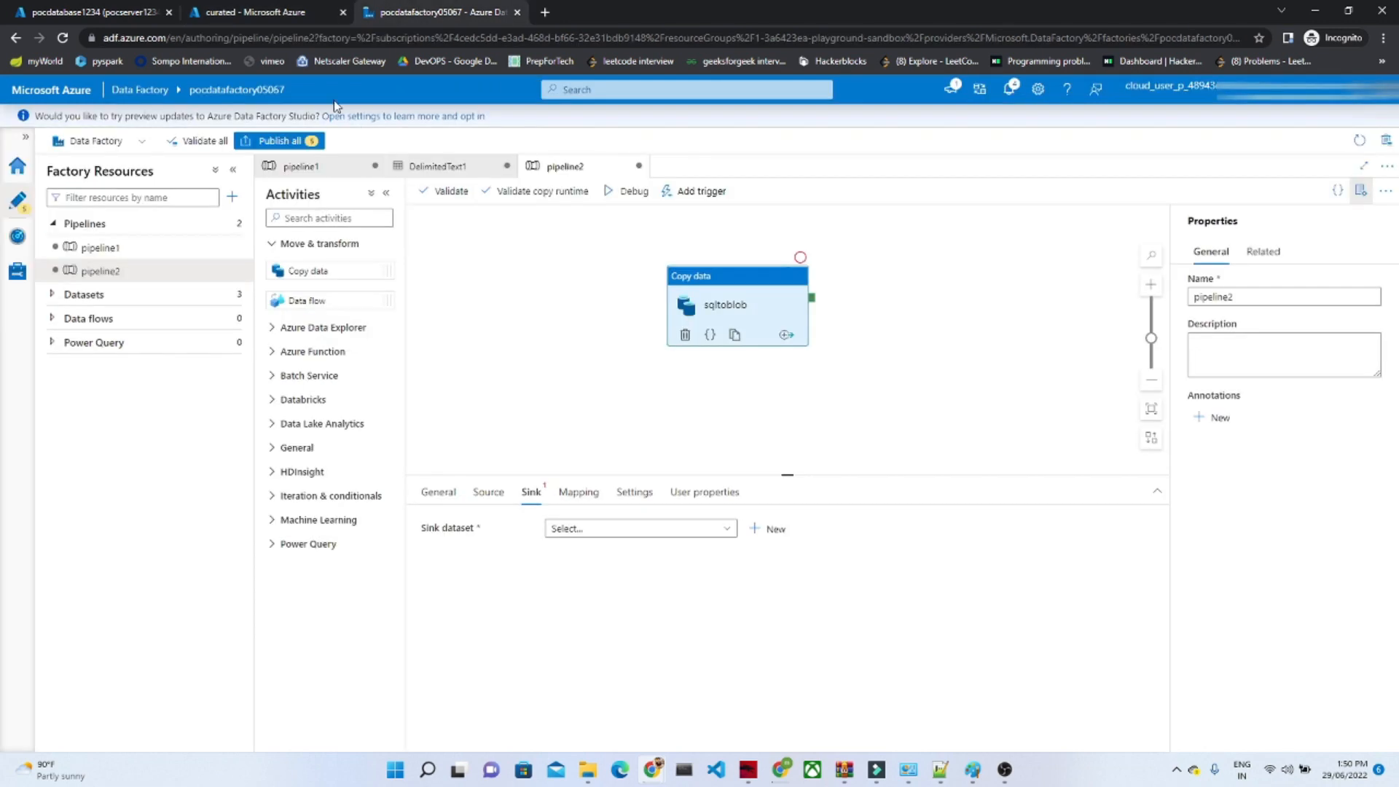
left_click(490, 496)
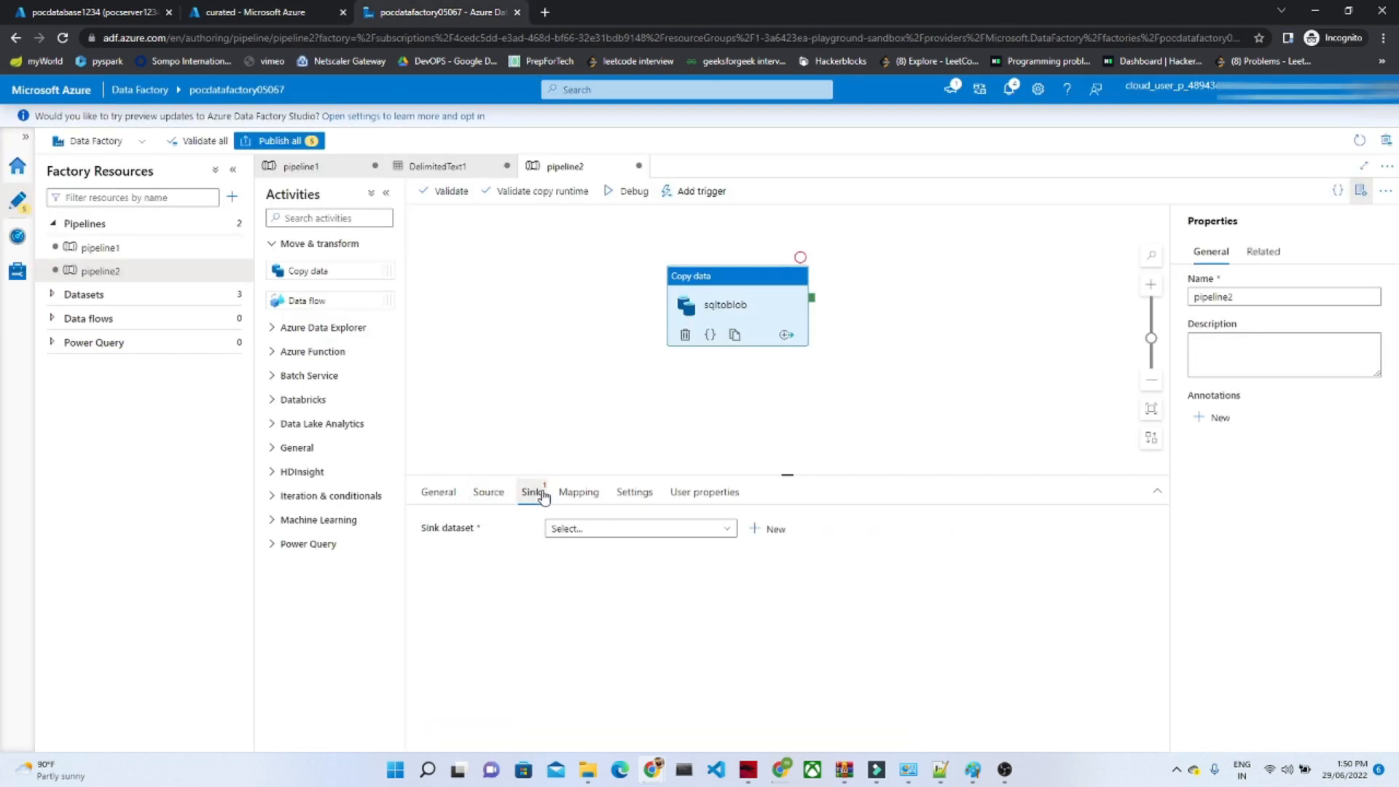
left_click(489, 494)
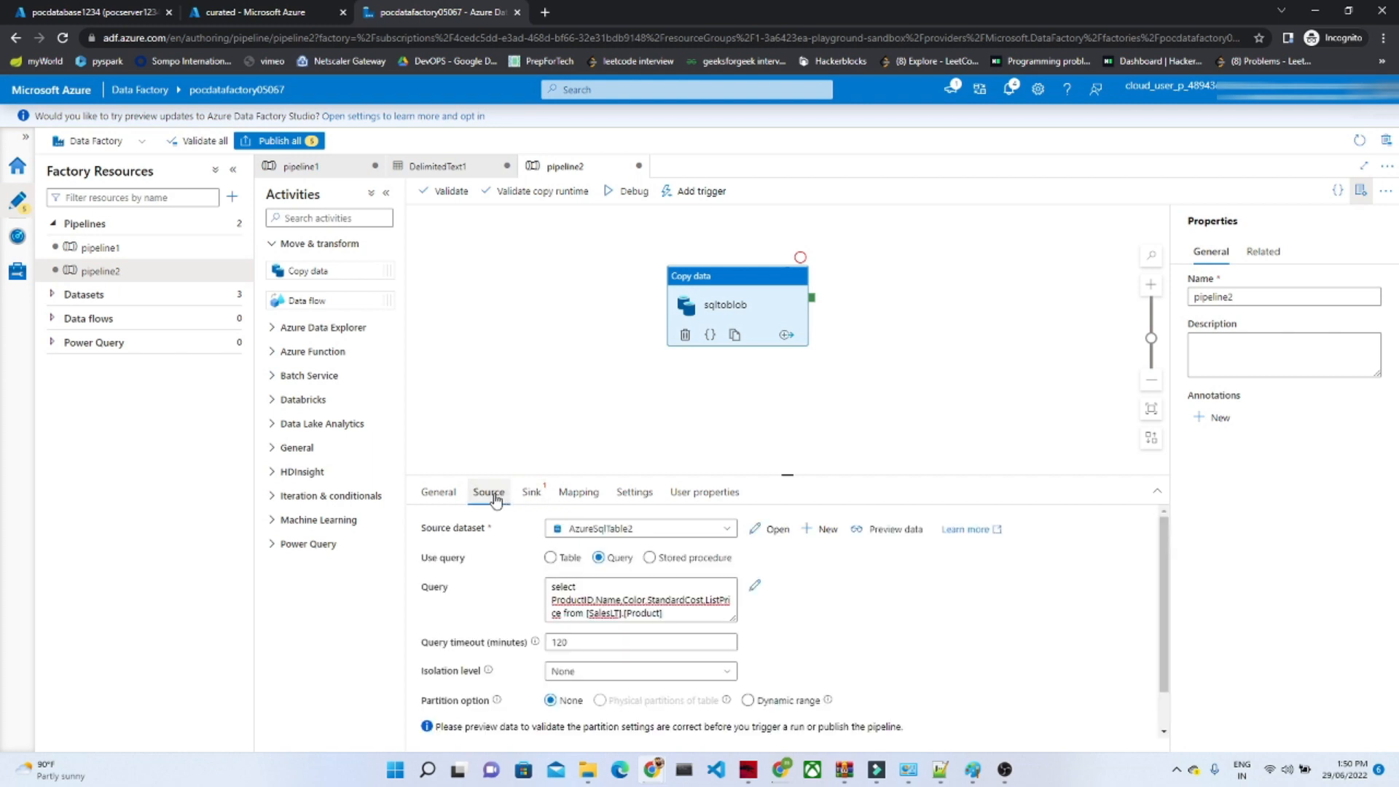
left_click(535, 496)
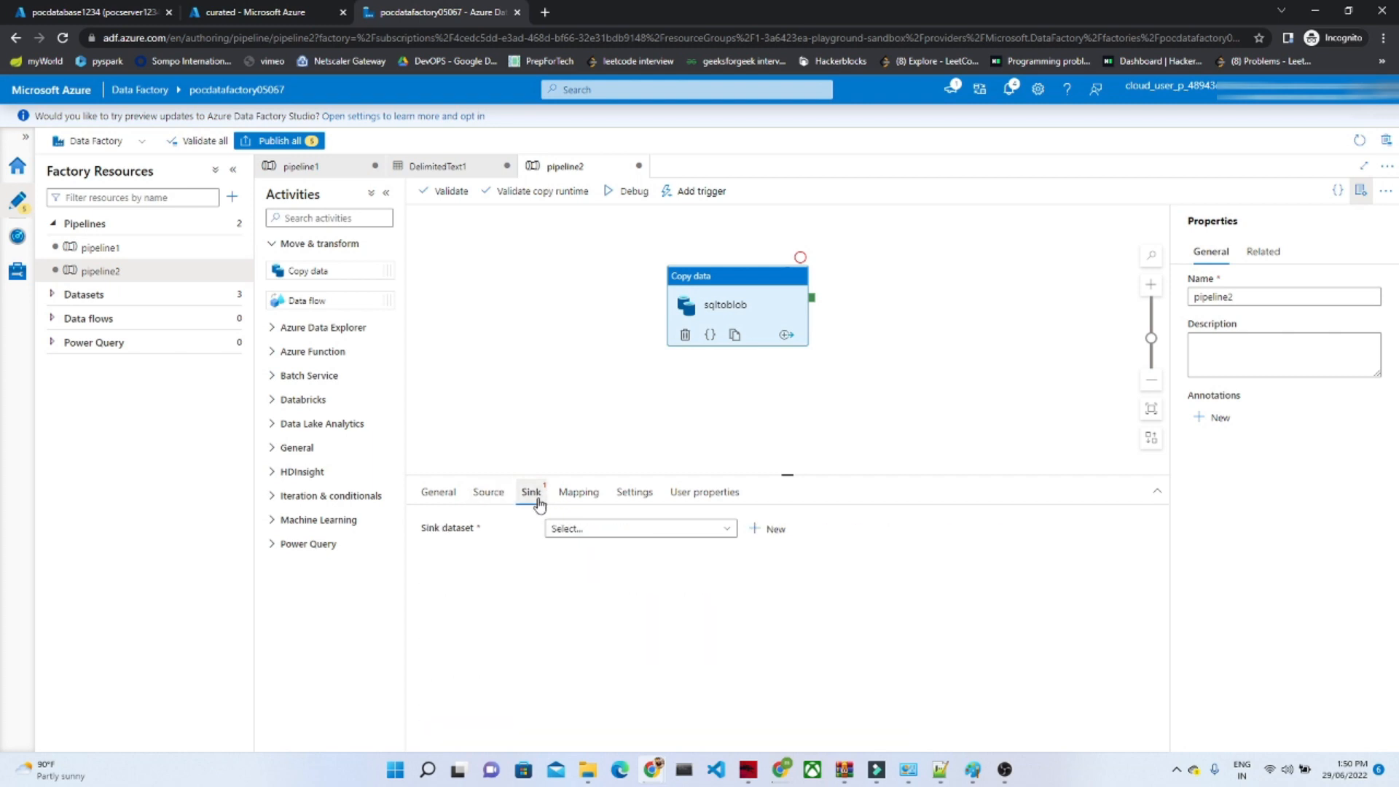
Step: Start a new sink dataset using Azure Blob Storage as the data store and DelimitedText as the format
left_click(762, 530)
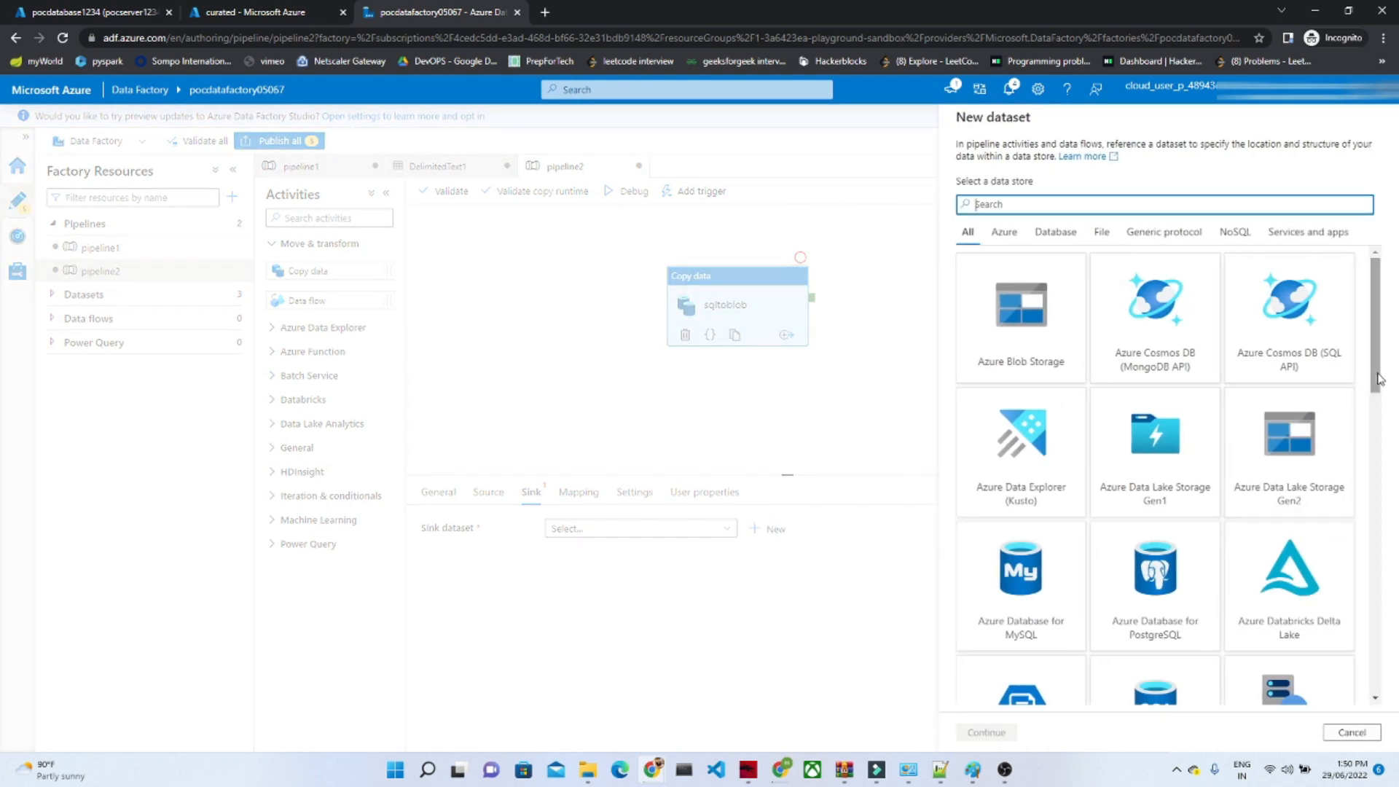
left_click(1031, 337)
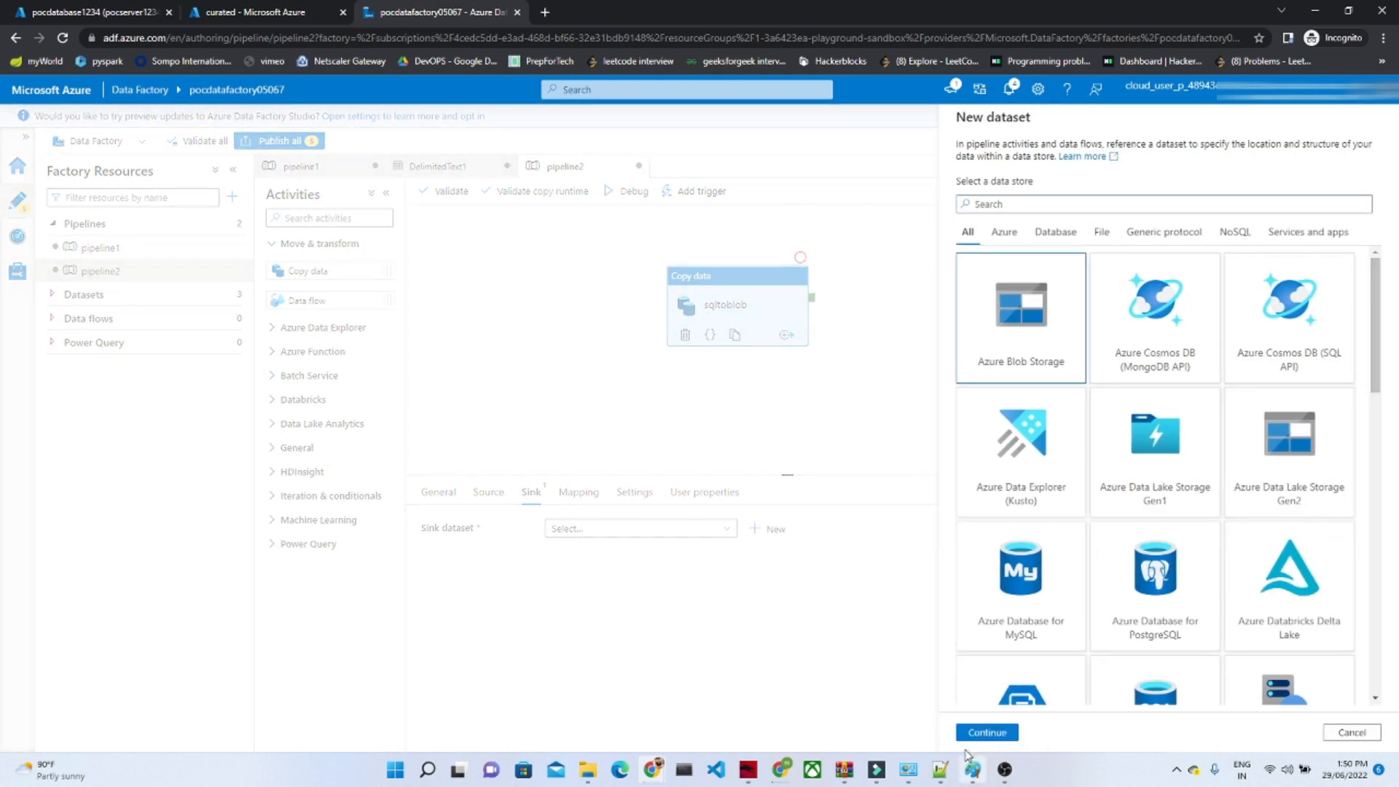
left_click(988, 734)
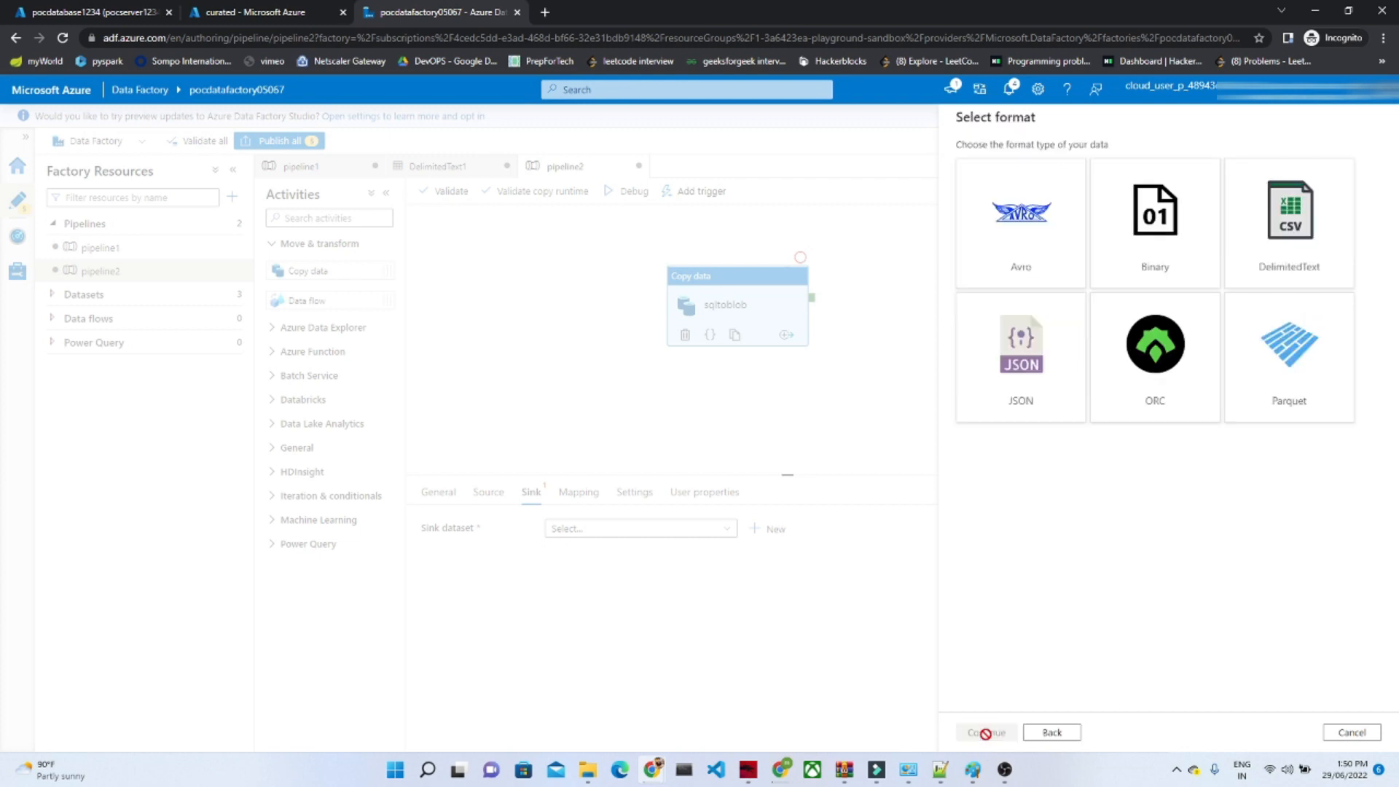
left_click(1274, 226)
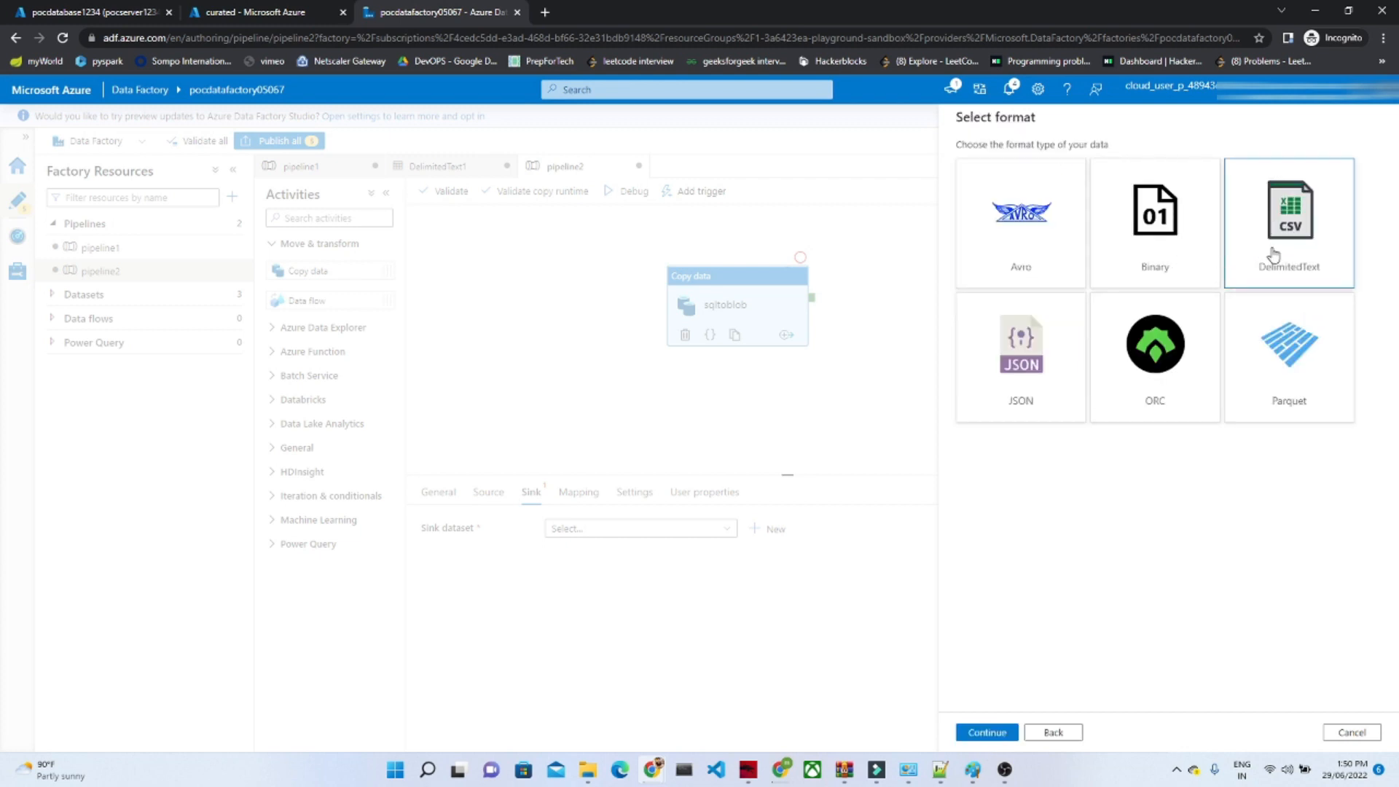
left_click(984, 733)
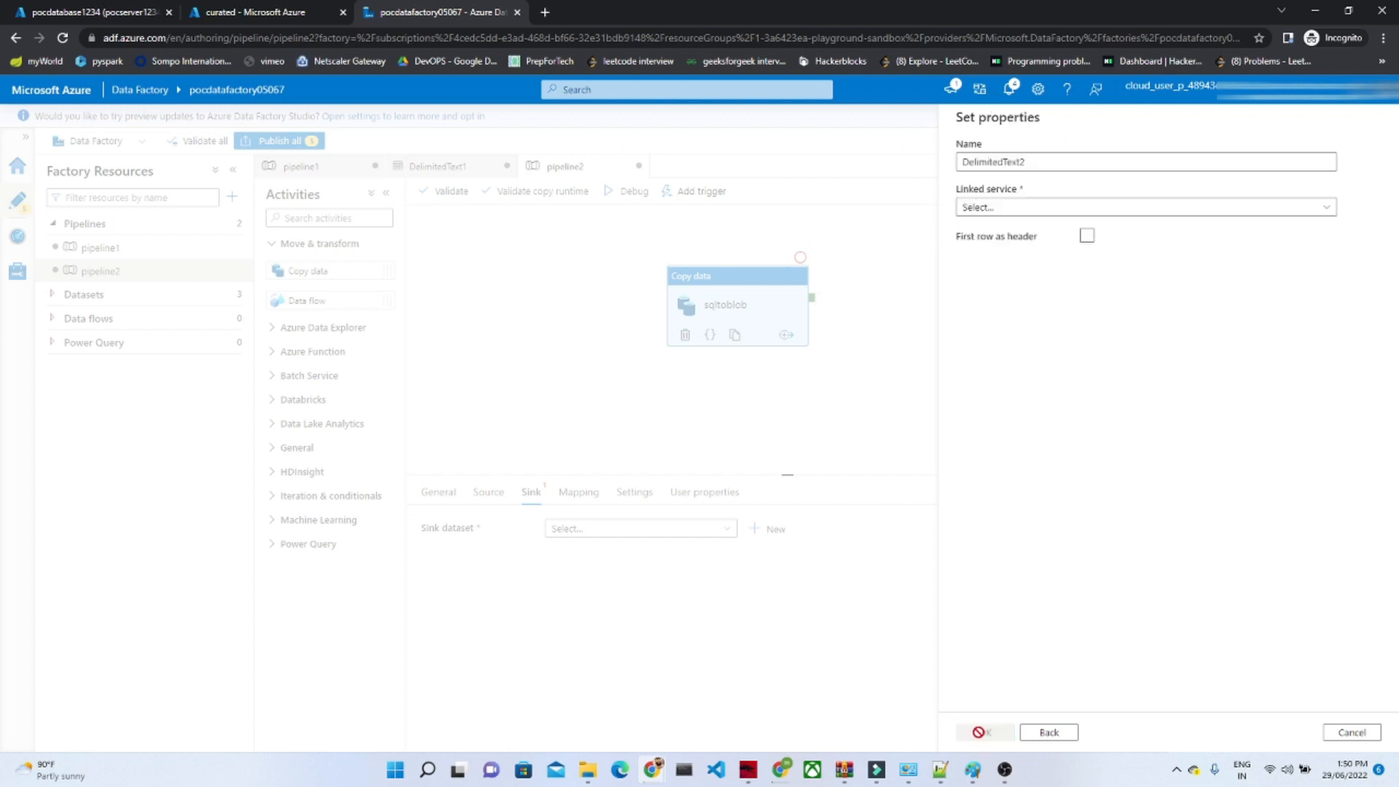
Step: Set up a new linked service to storage account blobstorage075 in the P1-Real Hands-On Labs subscription and test the connection
left_click(992, 208)
left_click(980, 288)
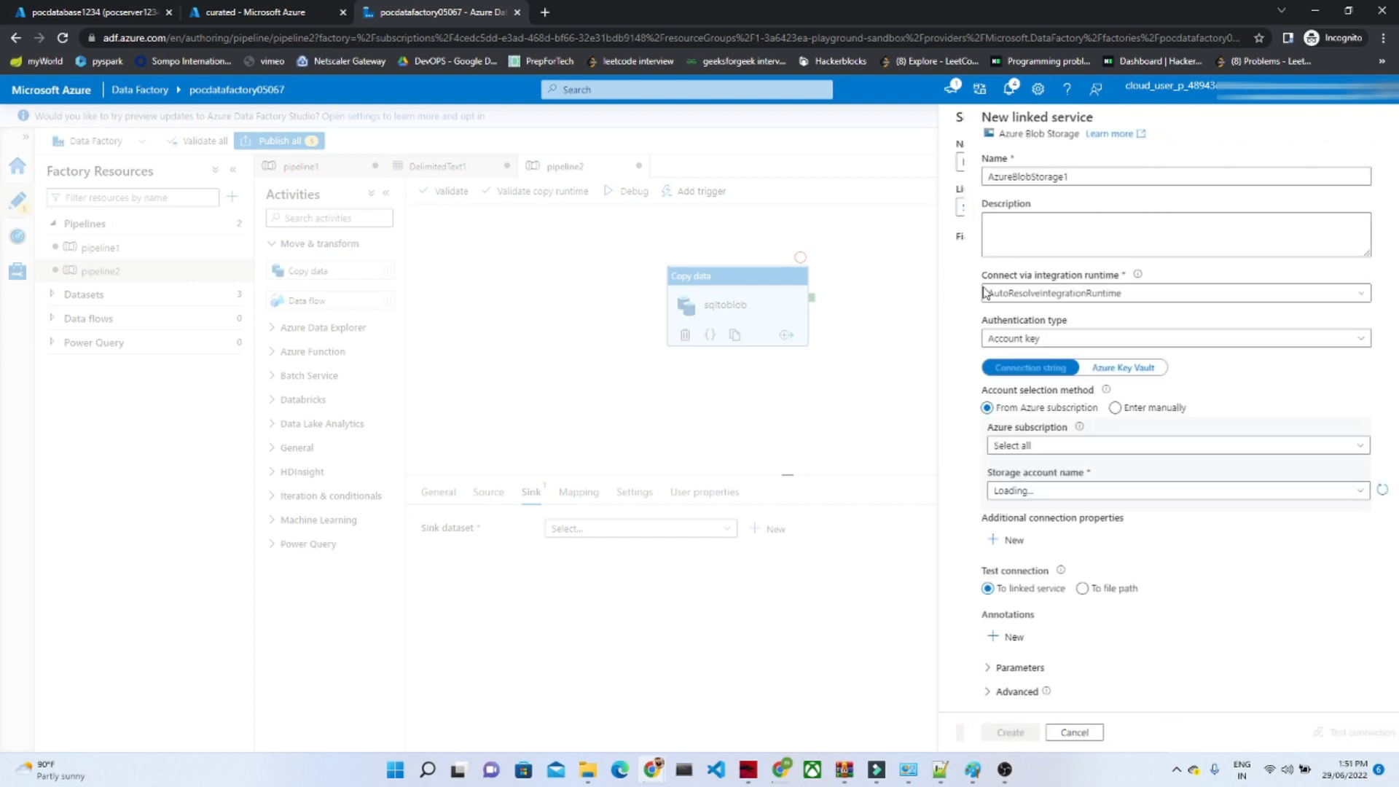
left_click(989, 451)
left_click(981, 498)
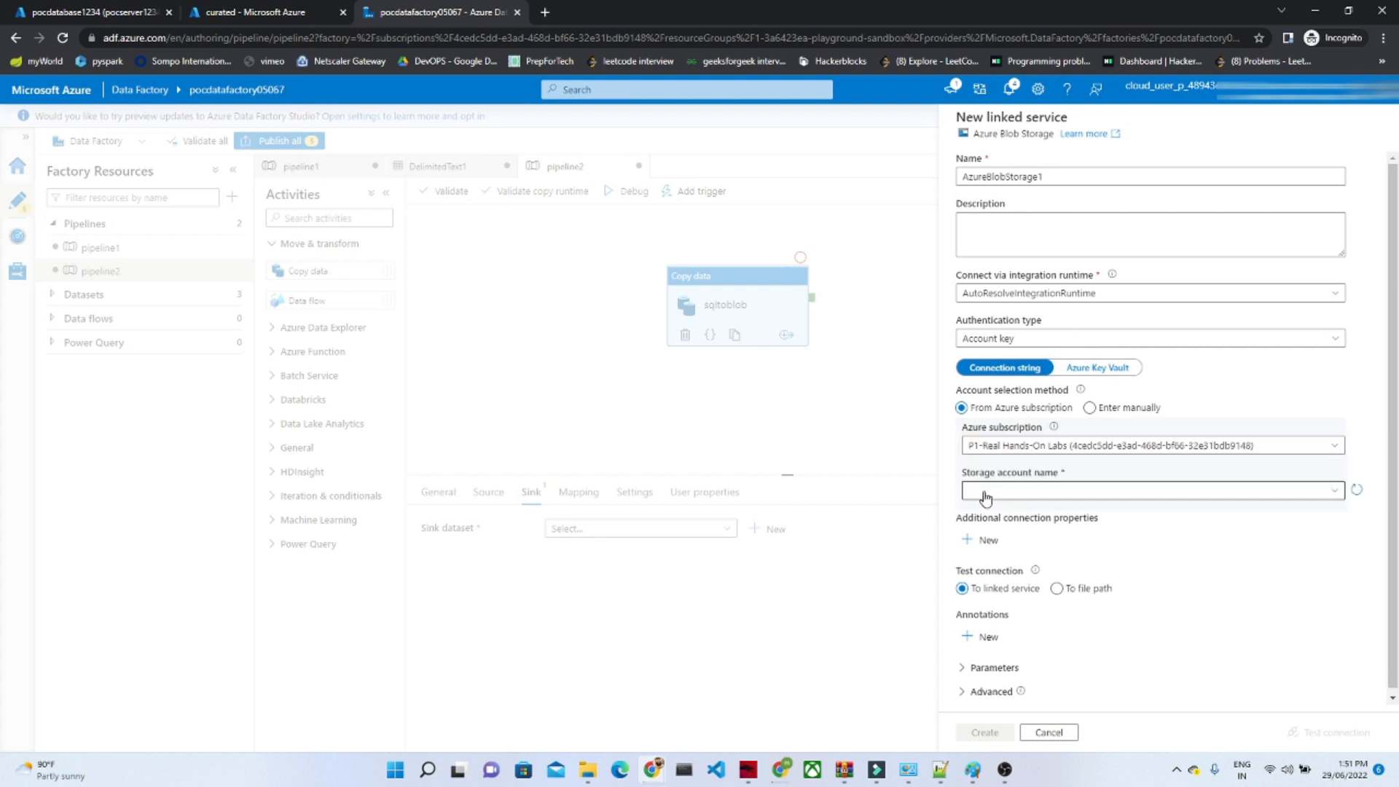
left_click(986, 494)
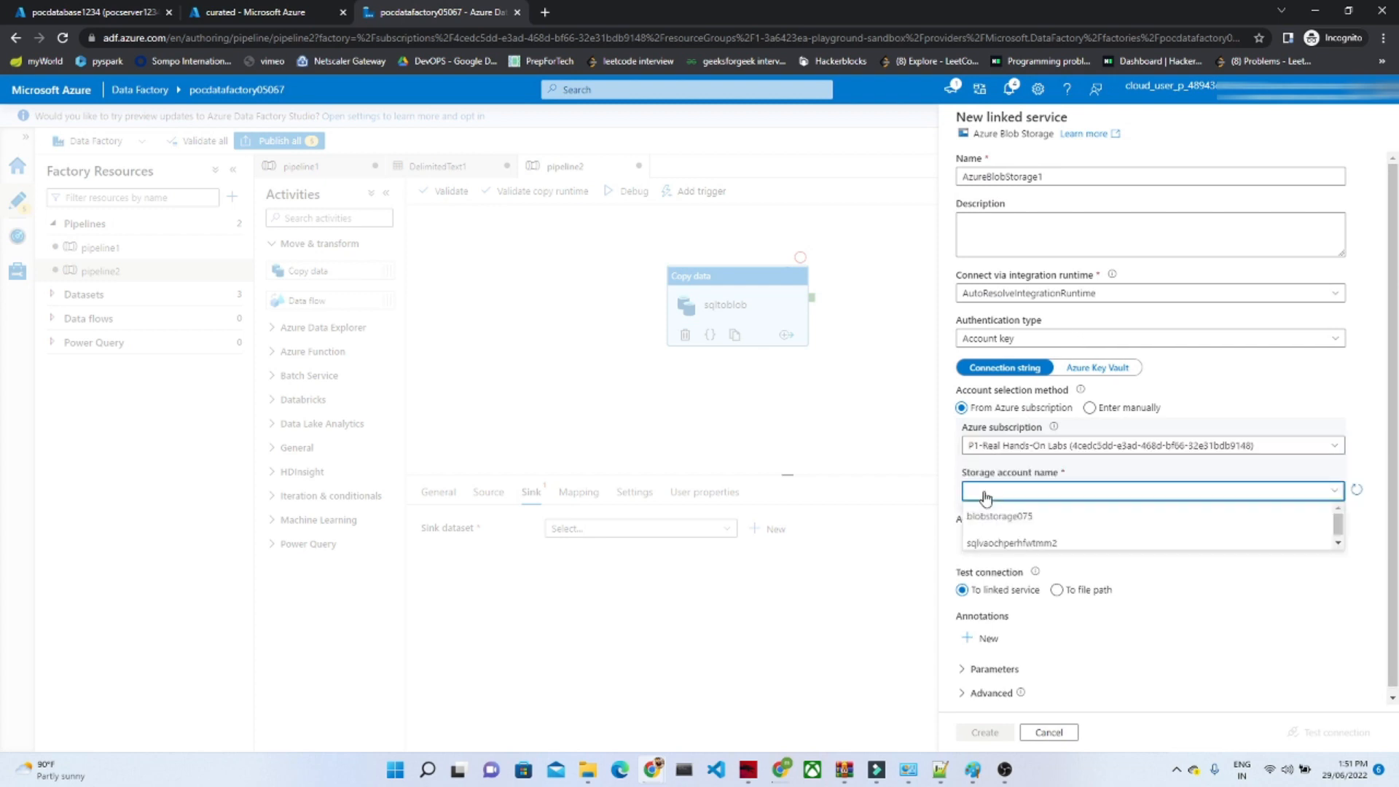
left_click(1015, 523)
left_click_drag(1395, 500, 1397, 679)
left_click(1323, 736)
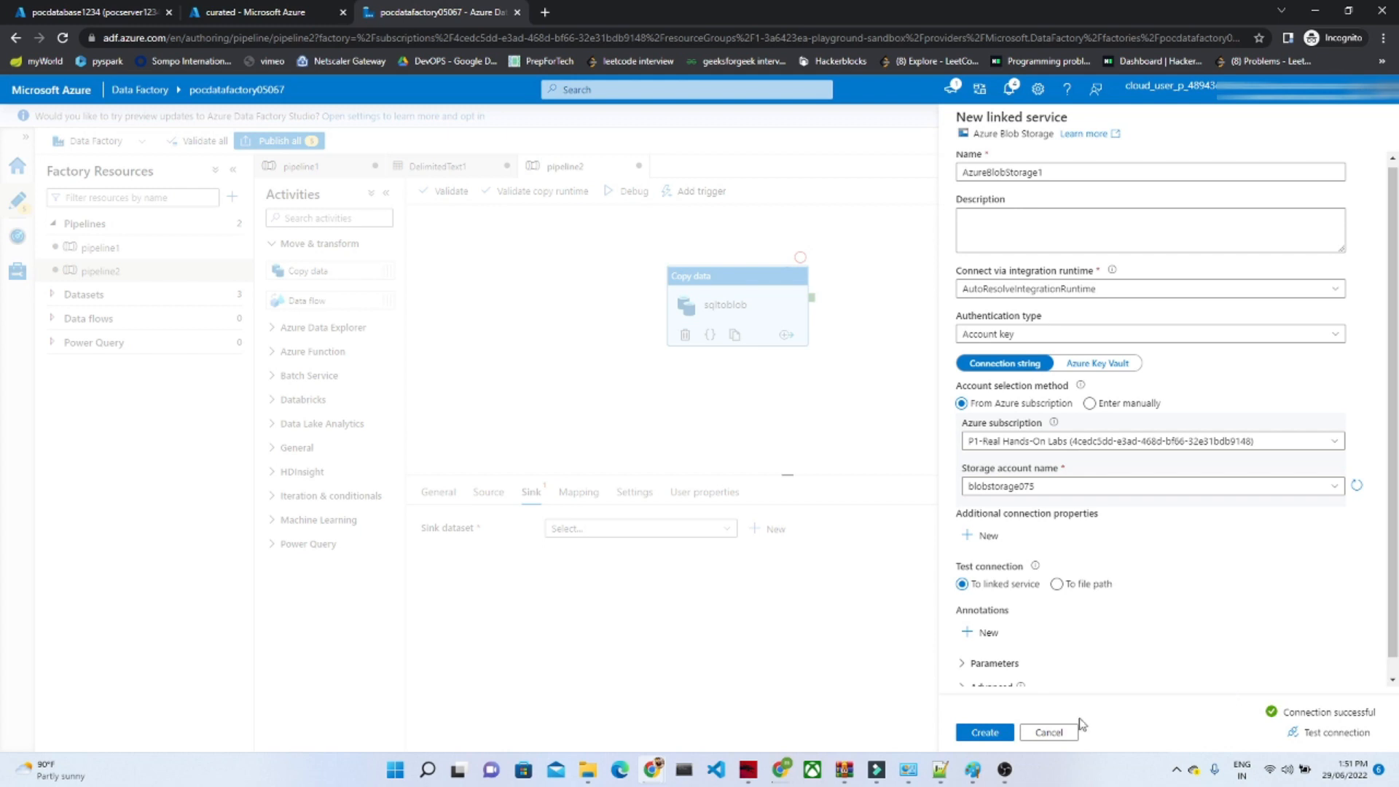
Step: Create the blob storage linked service and finish the sink dataset with the curated container as its file path
left_click(965, 734)
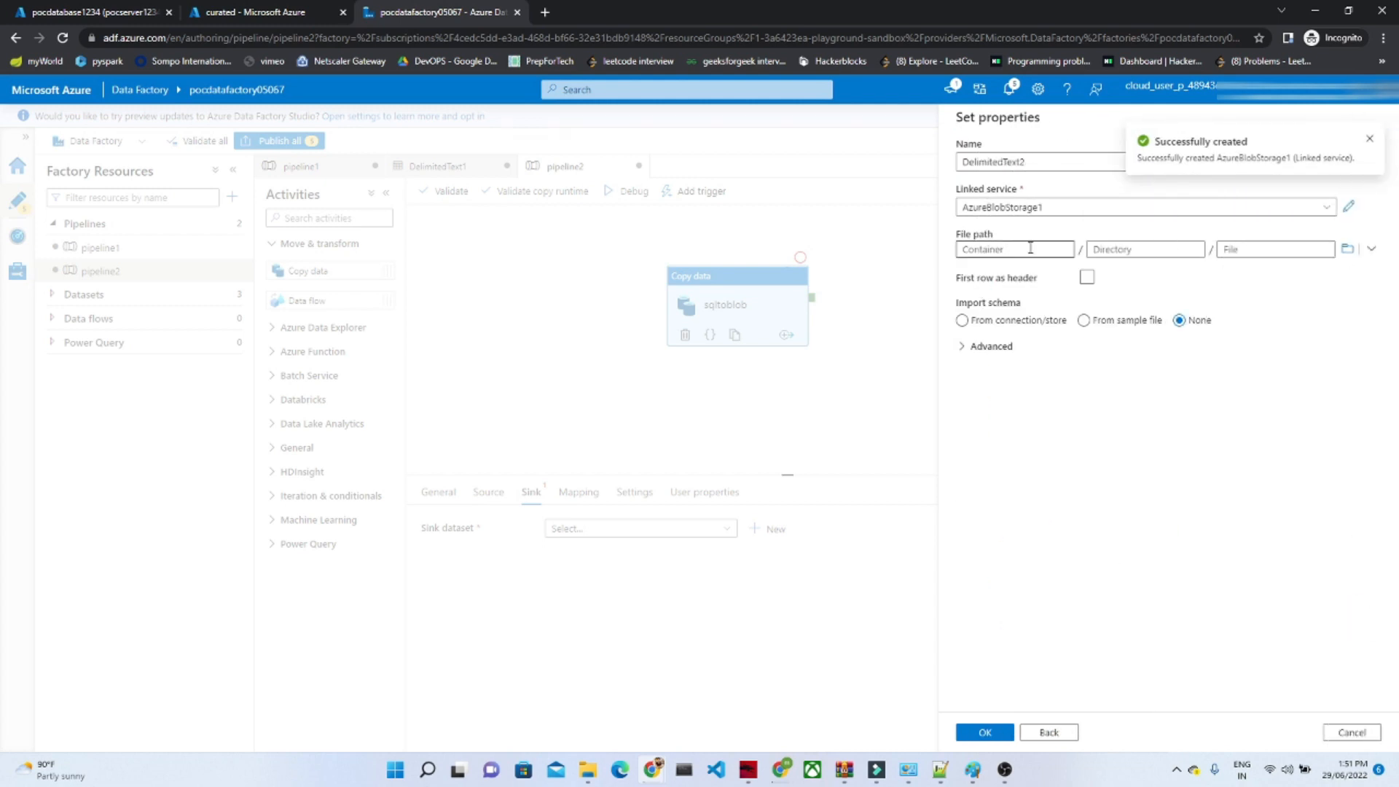
left_click(1348, 248)
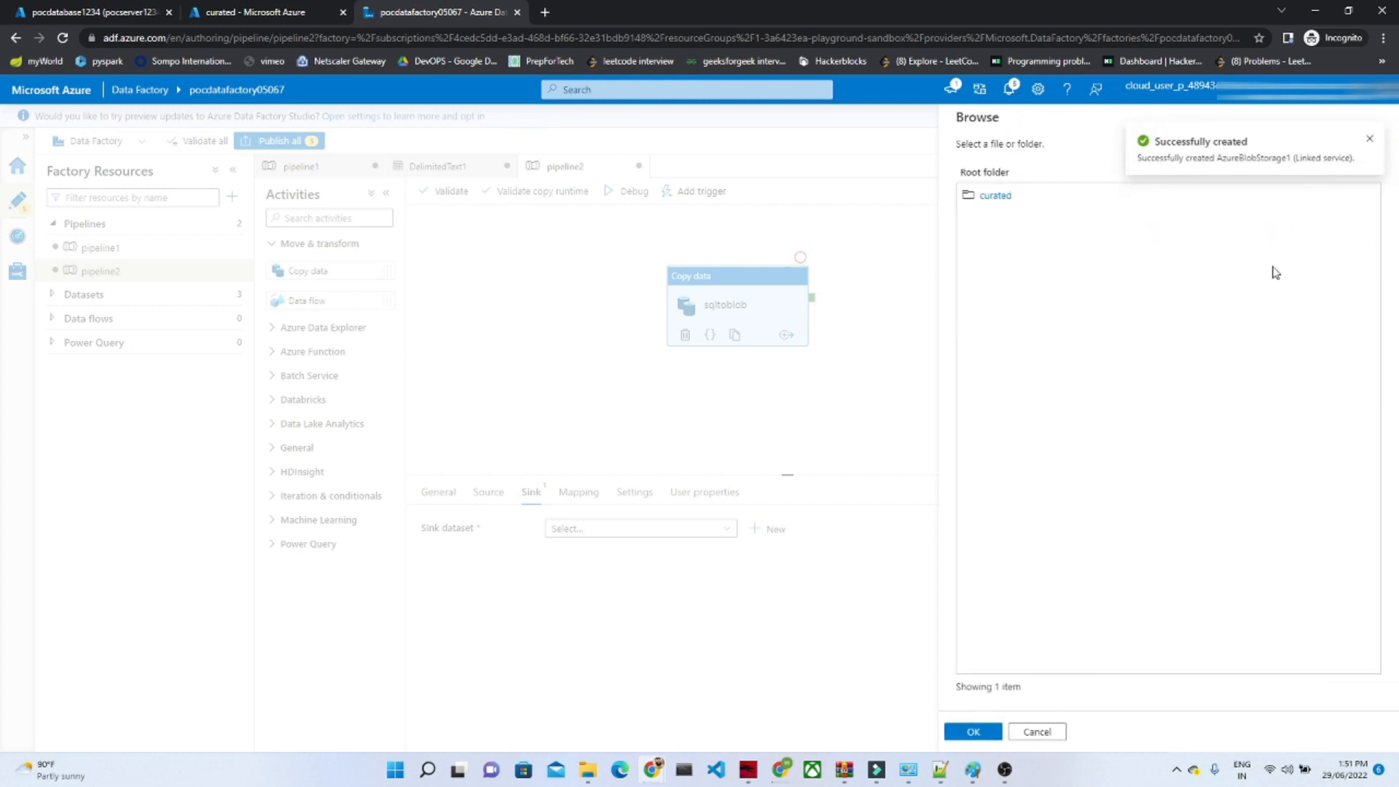
left_click(995, 195)
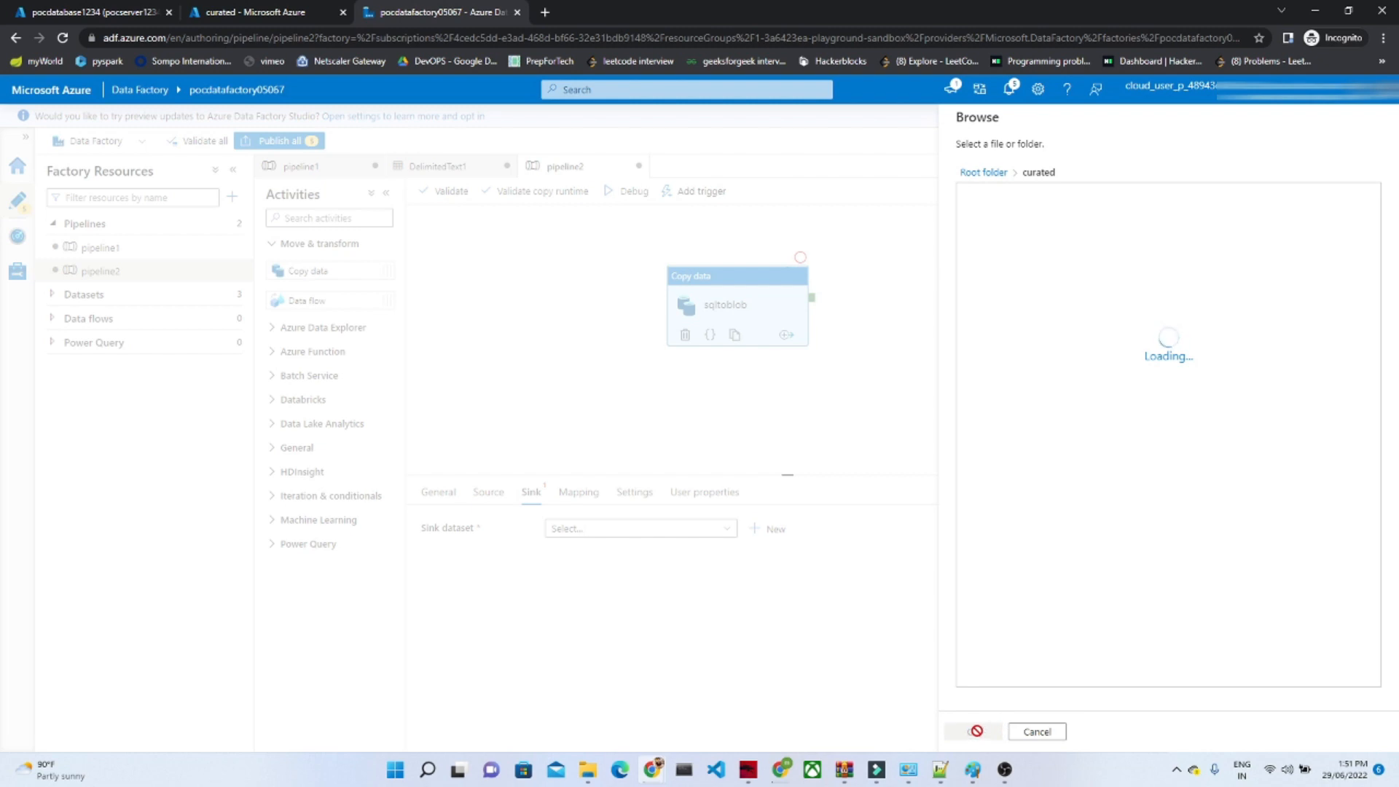
left_click(975, 734)
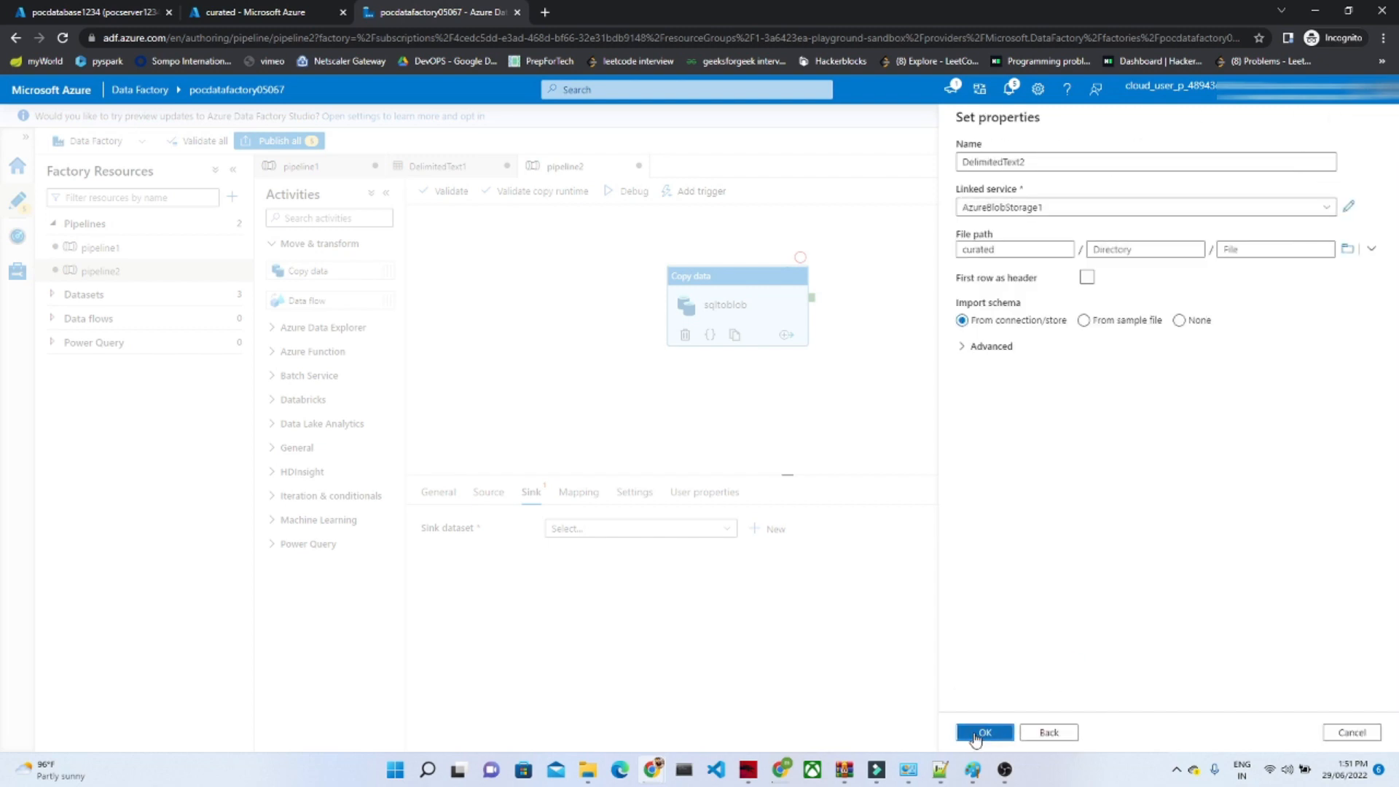
left_click(977, 734)
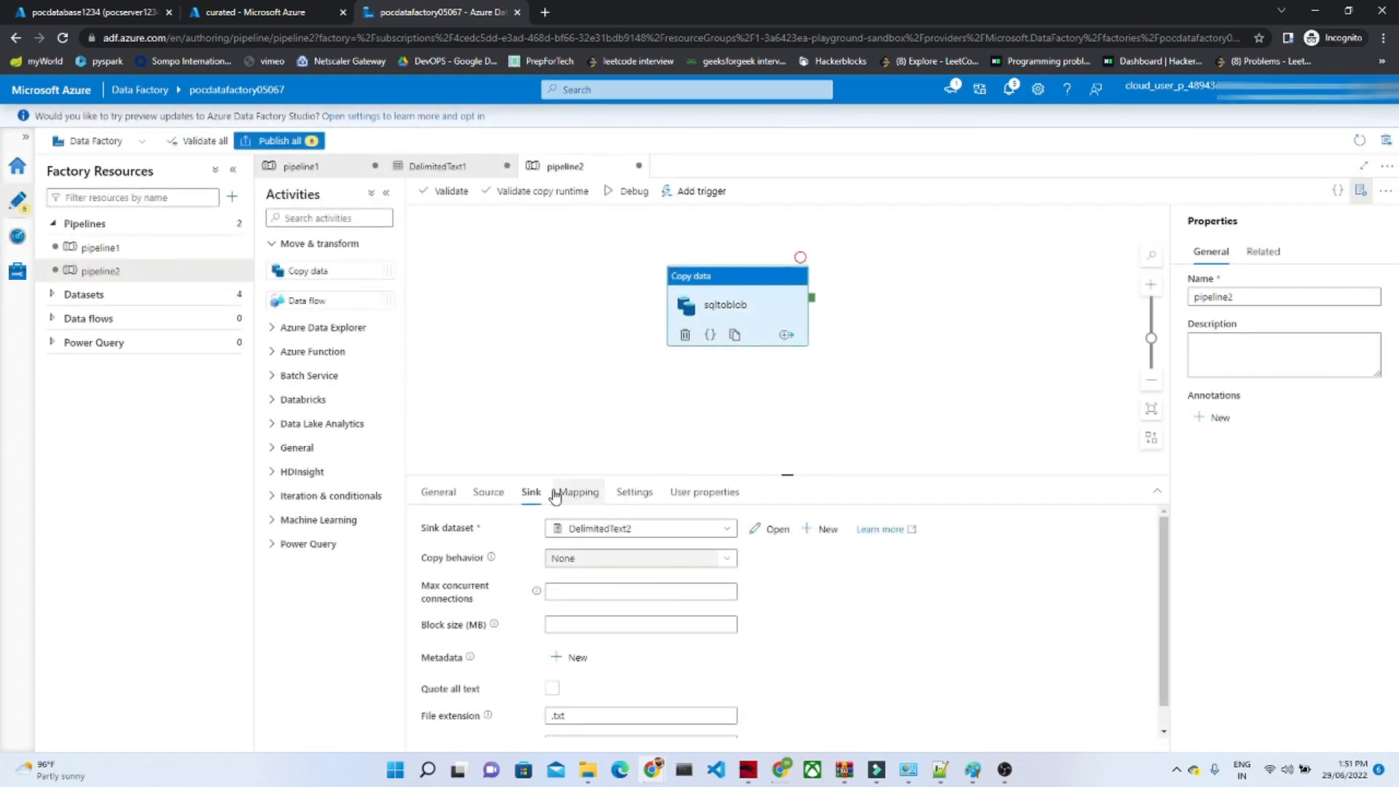
Step: Review the product column query in the copy activity's source settings
left_click(489, 492)
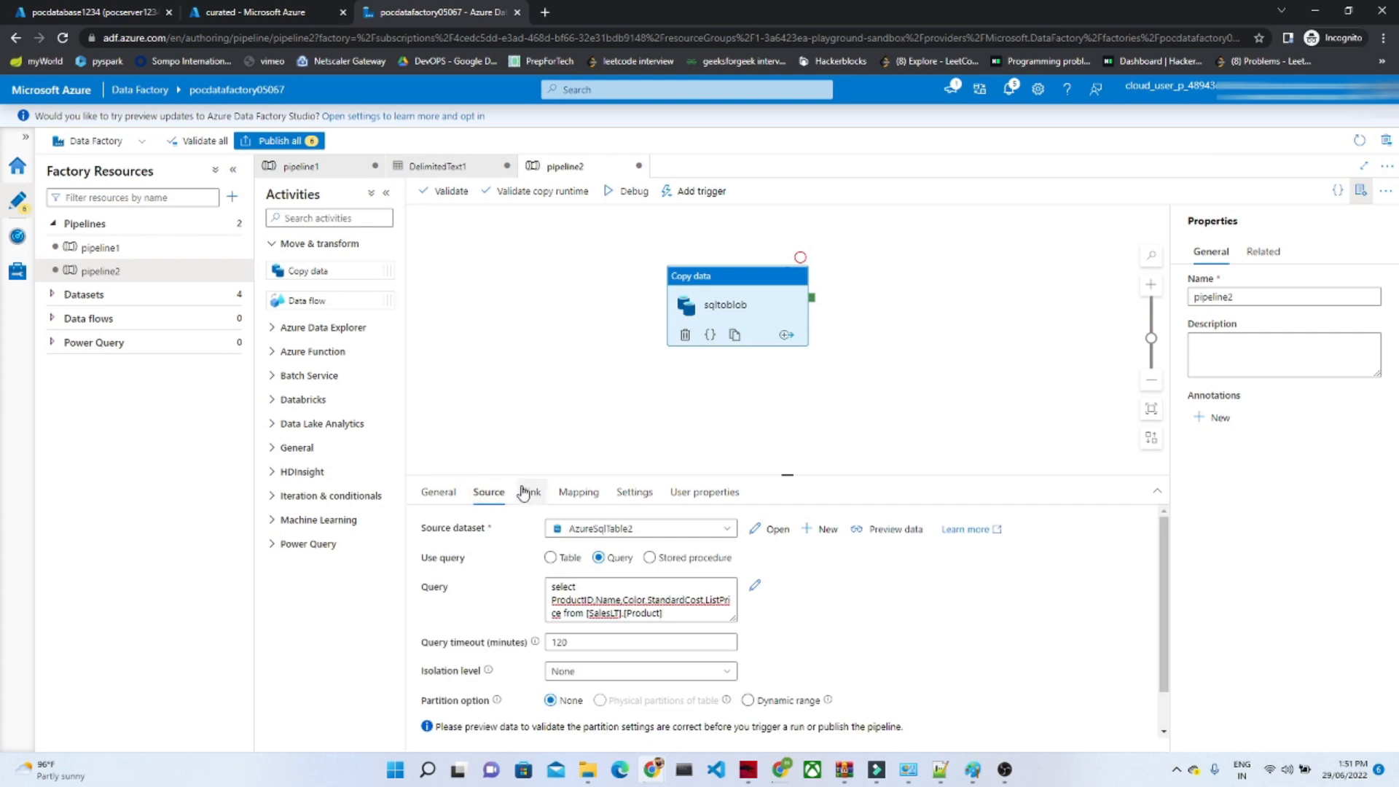
left_click_drag(549, 586, 676, 620)
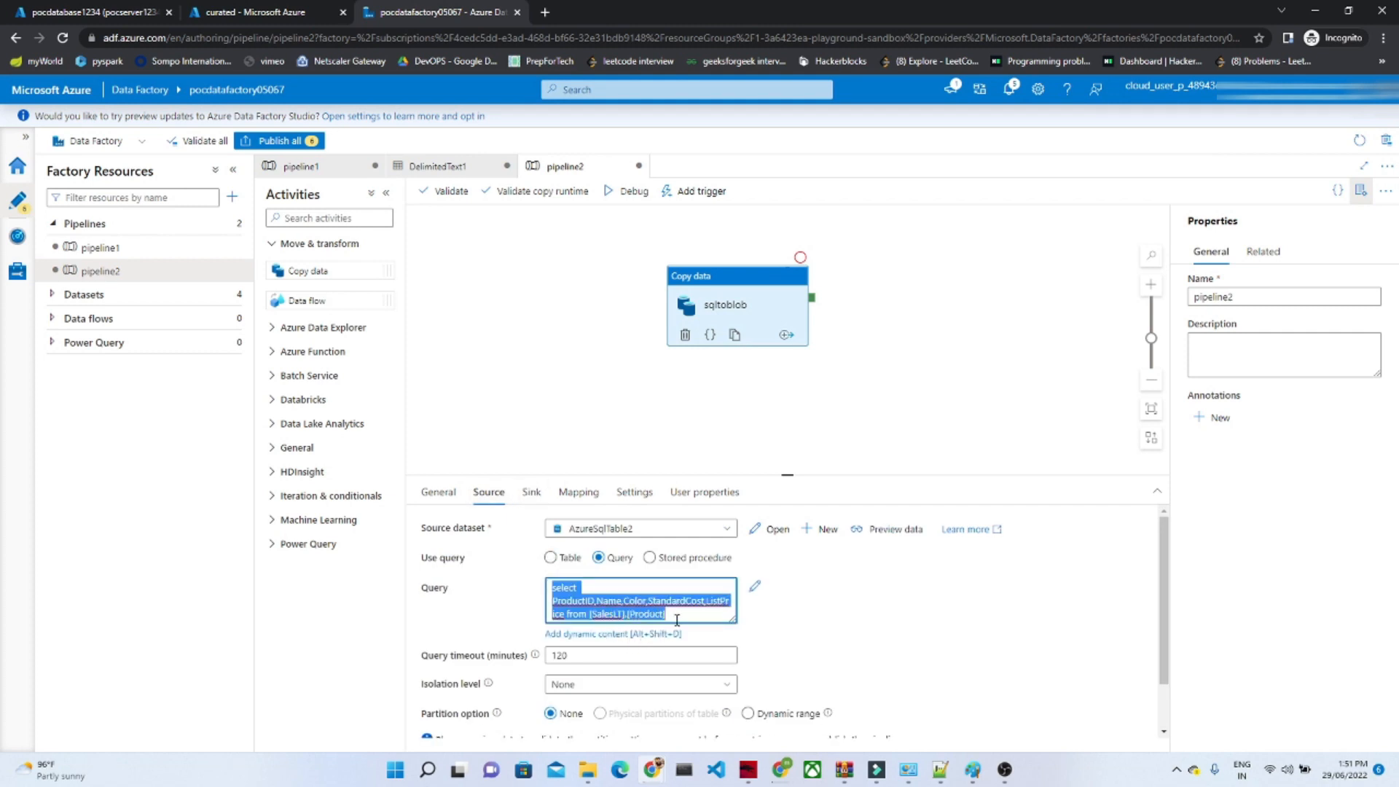
left_click(814, 606)
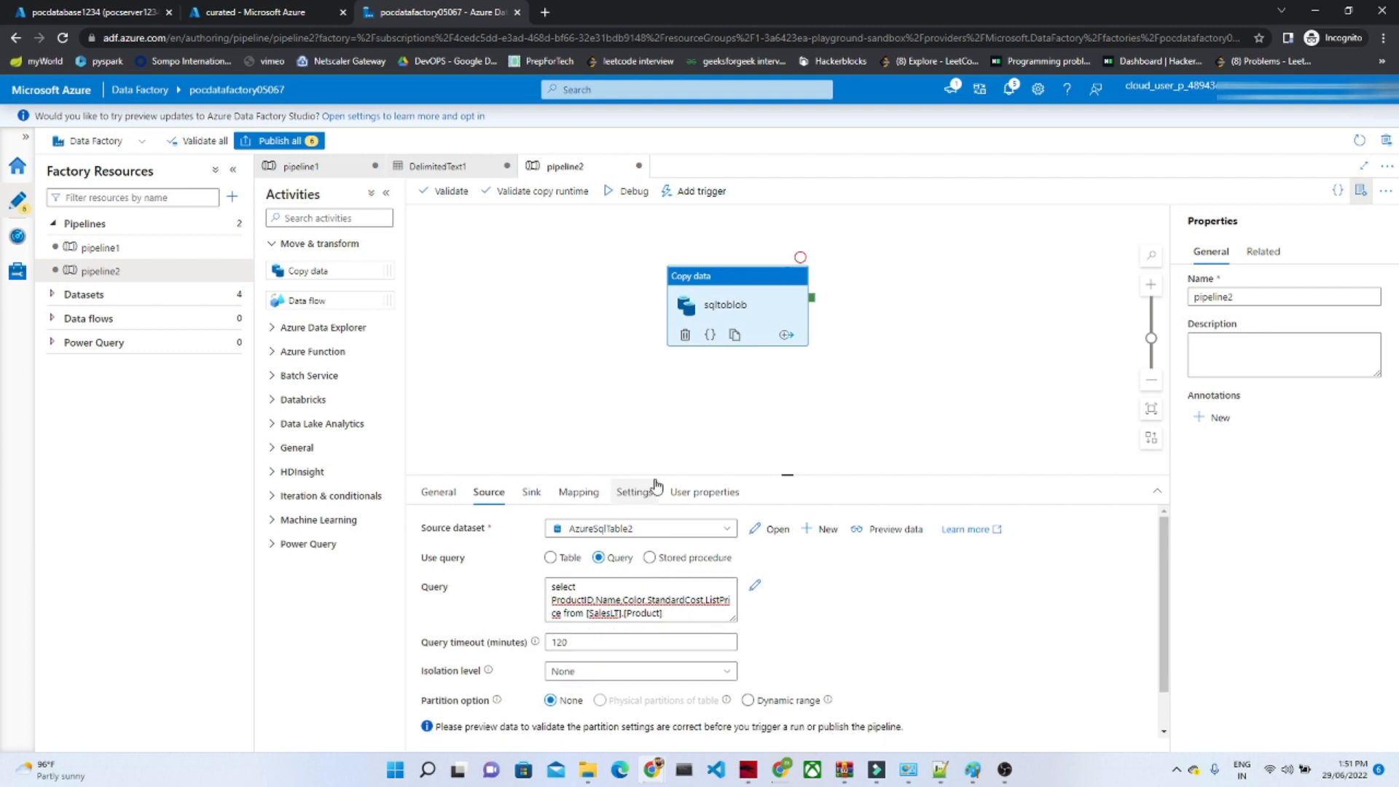
Step: Try to publish all factory changes, and delete pipeline1 from the factory resources
left_click(292, 142)
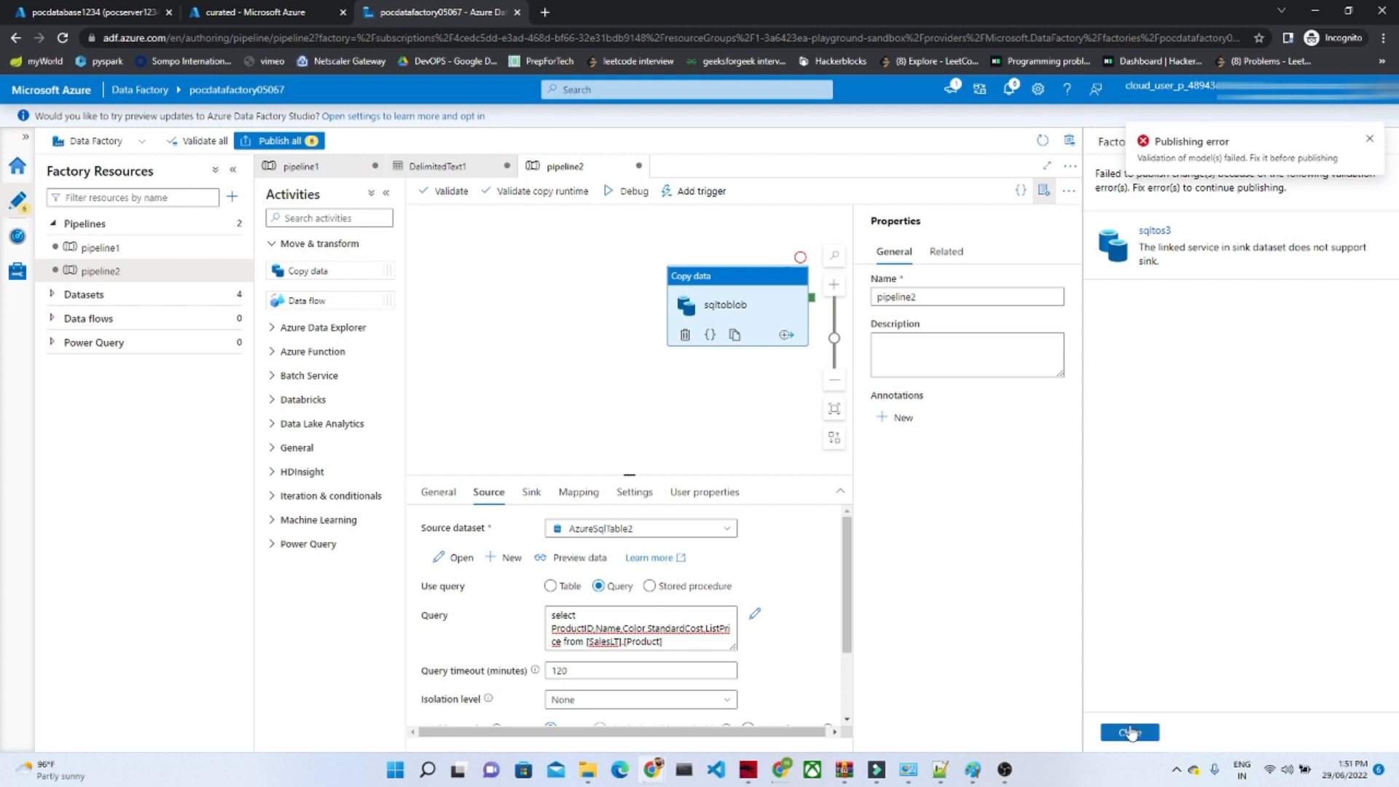
left_click(1130, 732)
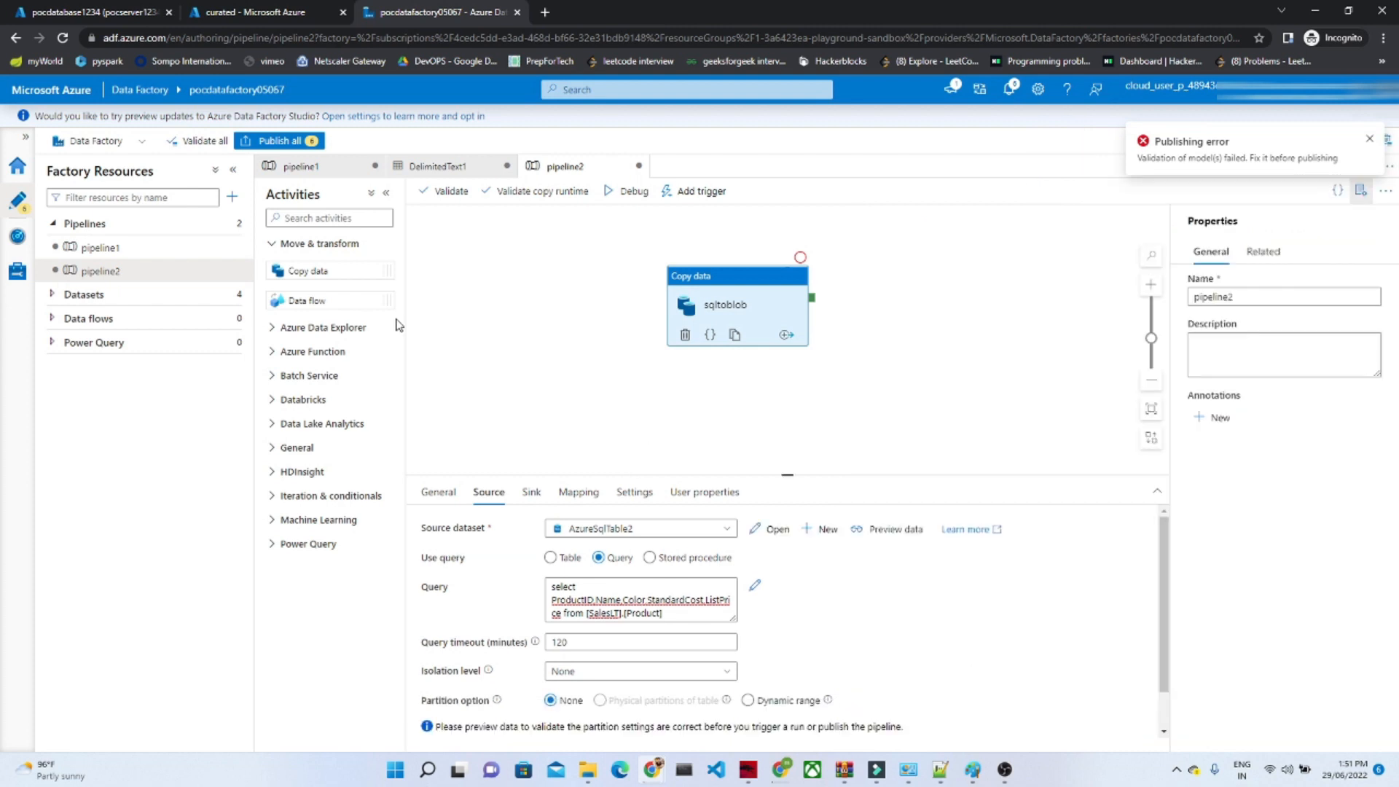
mouse_move(191, 245)
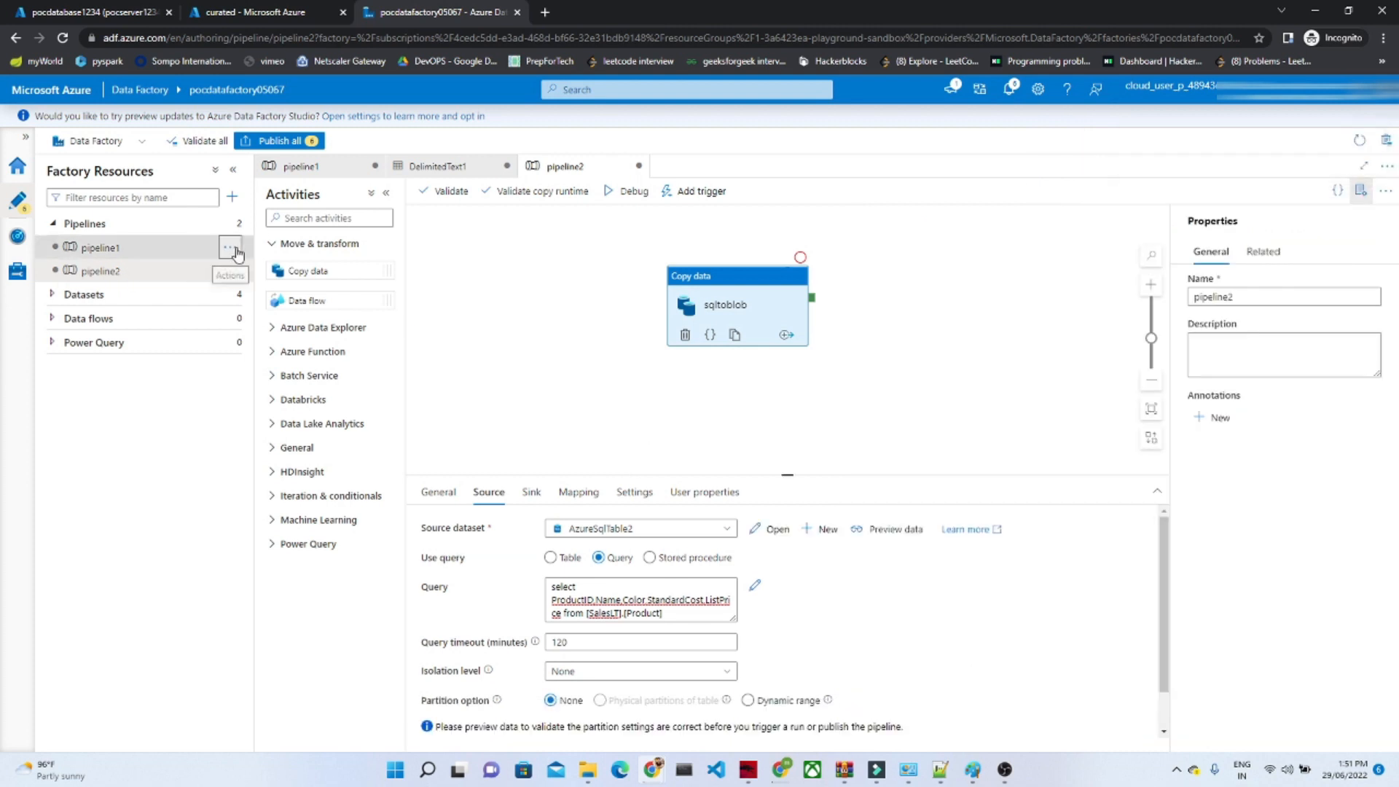
left_click(230, 271)
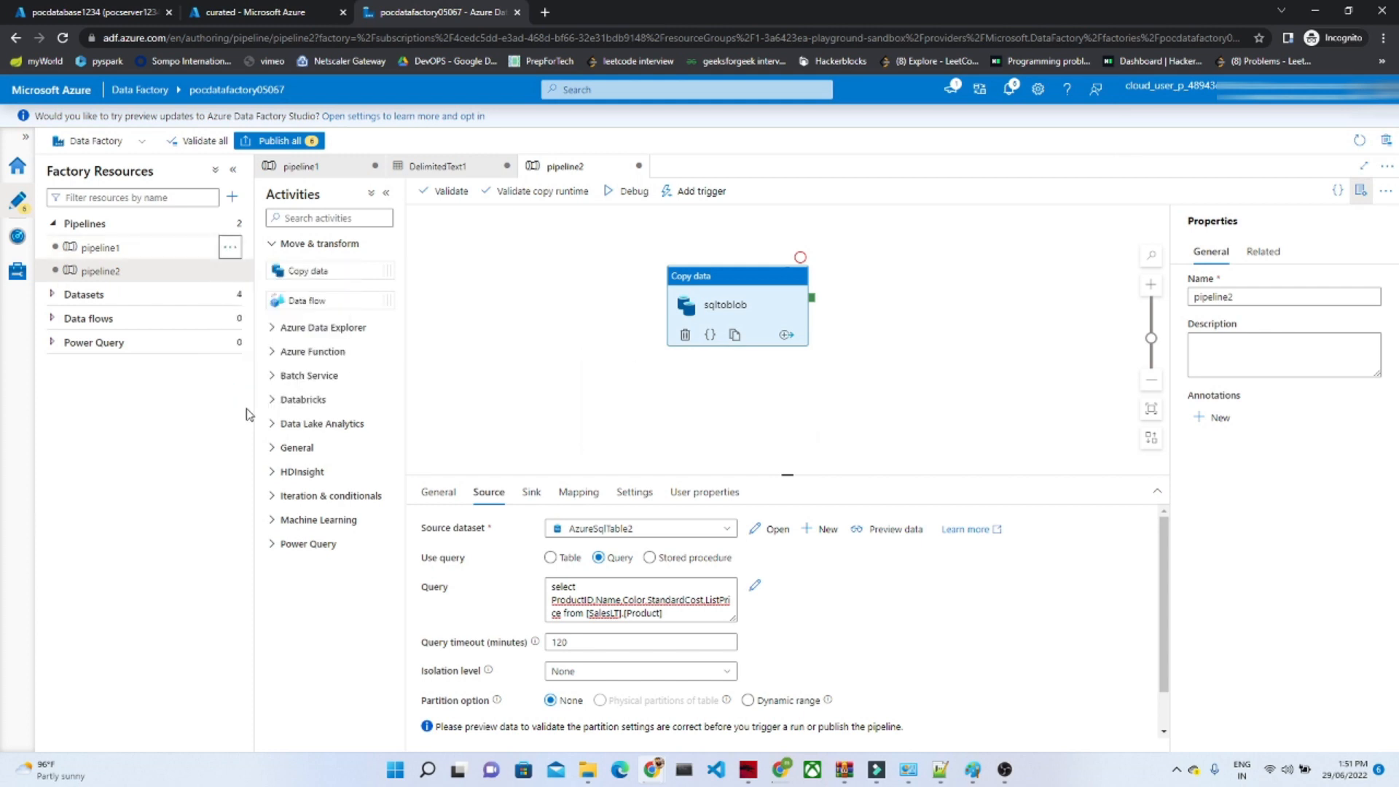
left_click(252, 412)
left_click(602, 478)
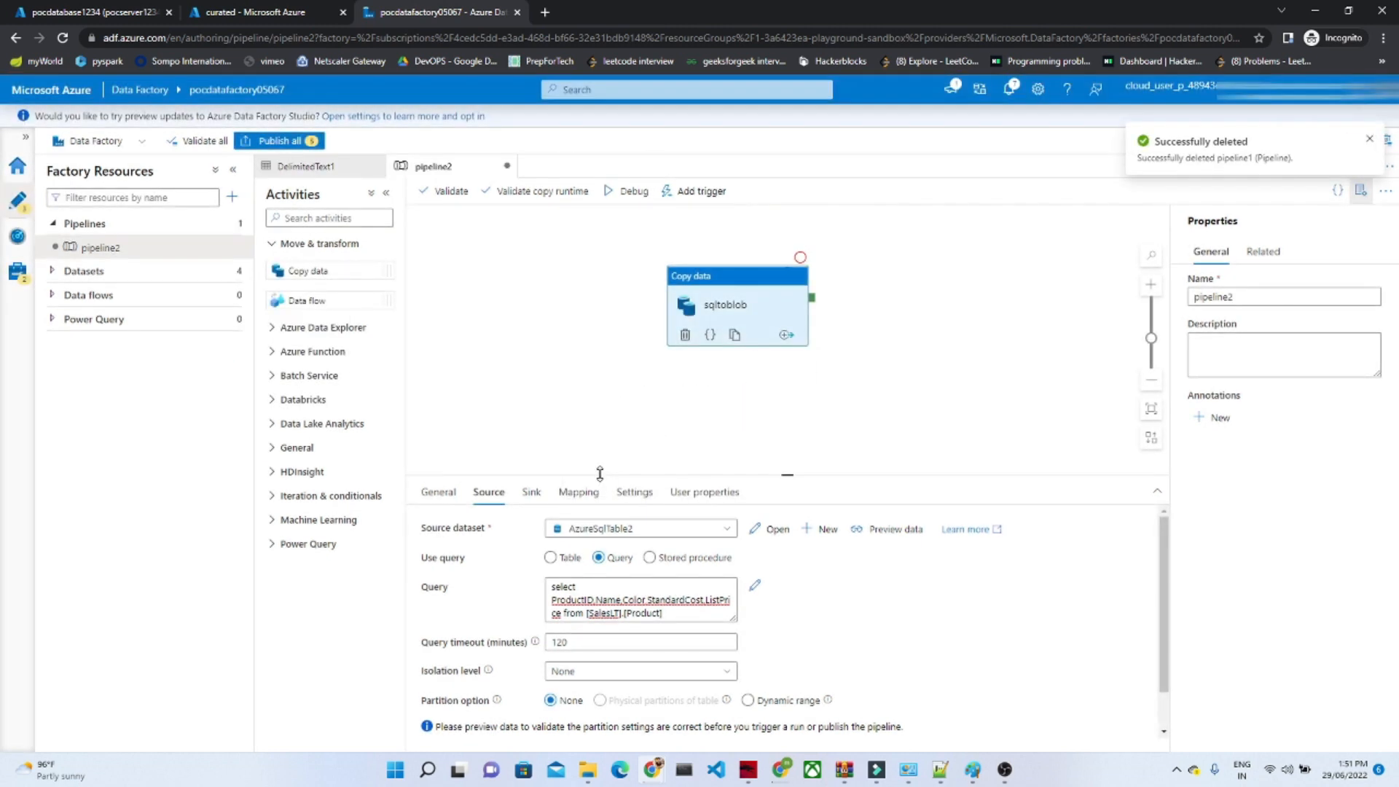
Step: Publish the pending pipeline2 and dataset changes and check the publishing status in the notifications
left_click(654, 412)
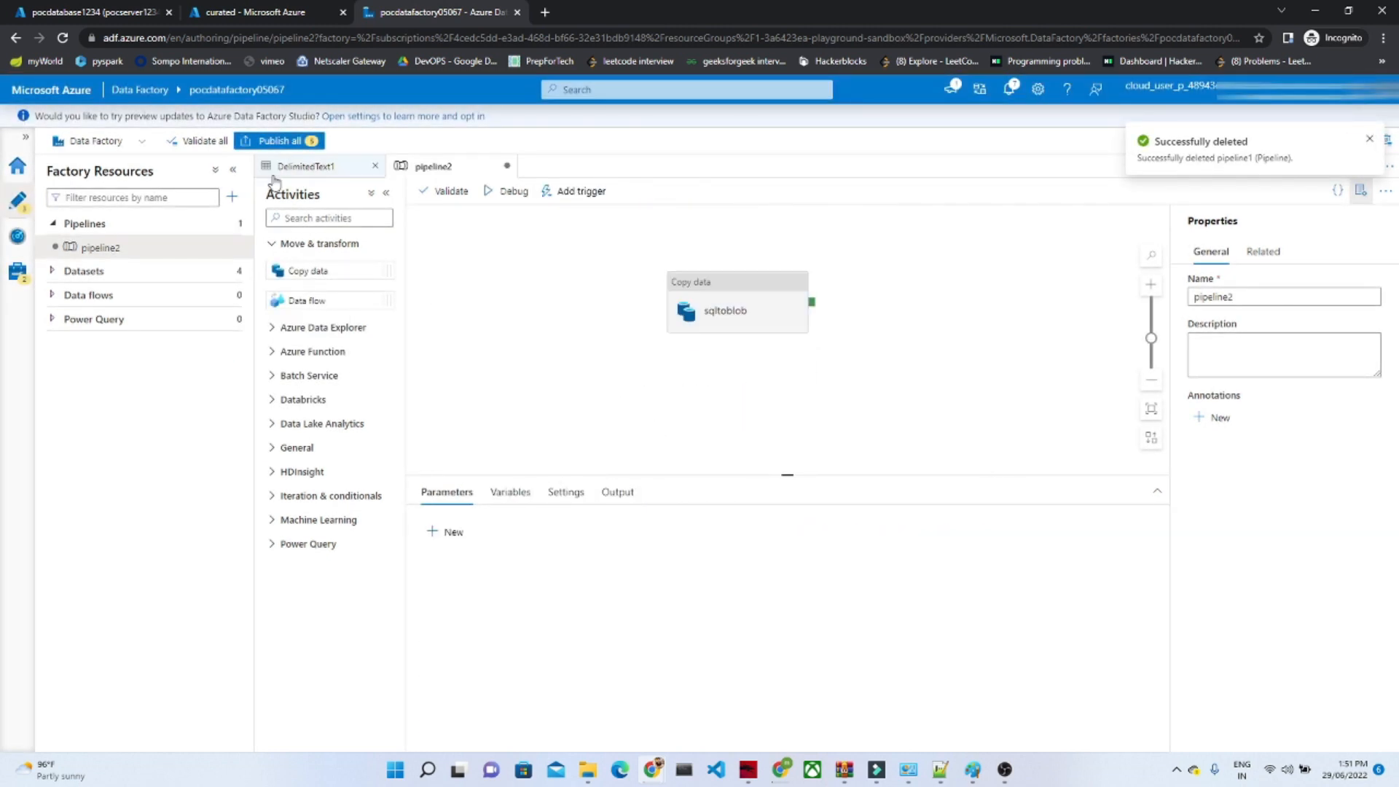
left_click(282, 143)
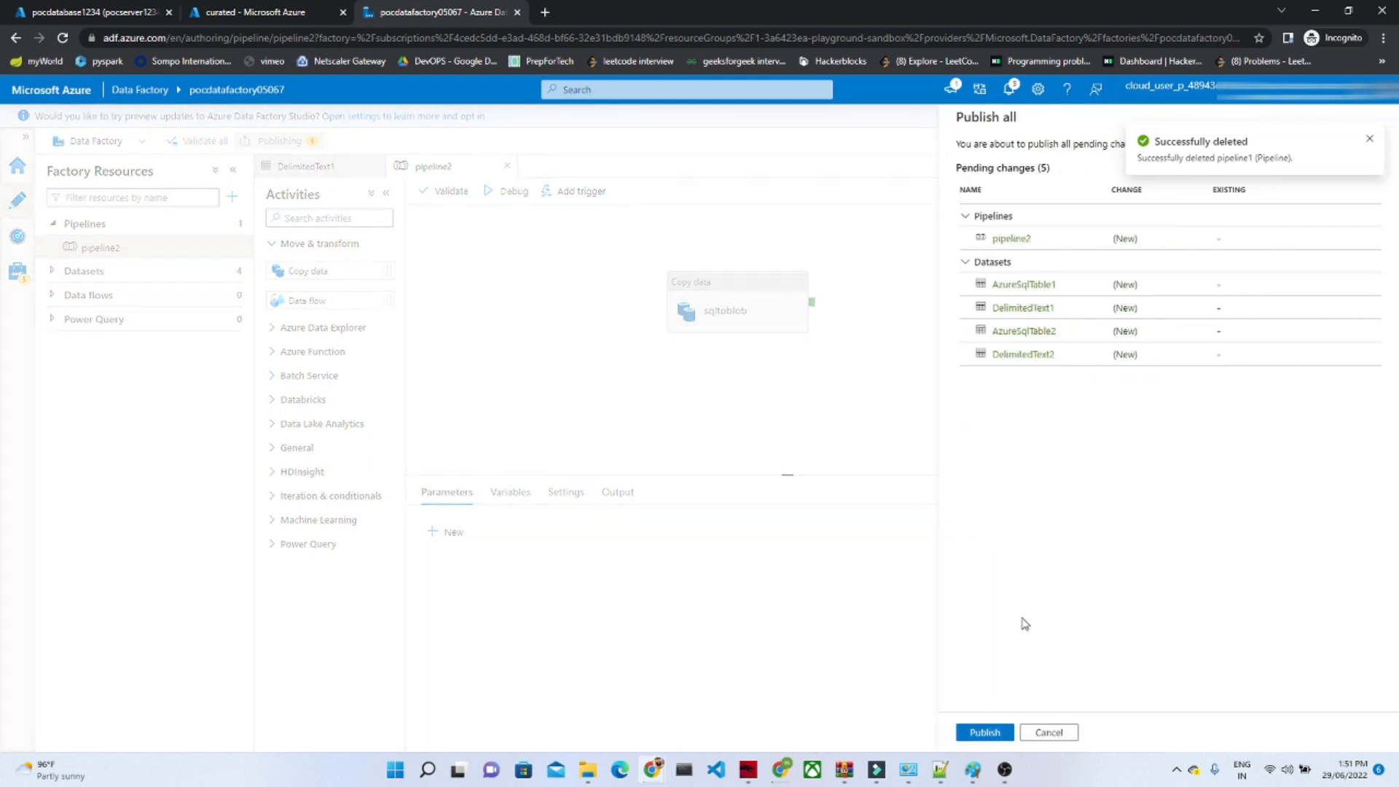
left_click(985, 732)
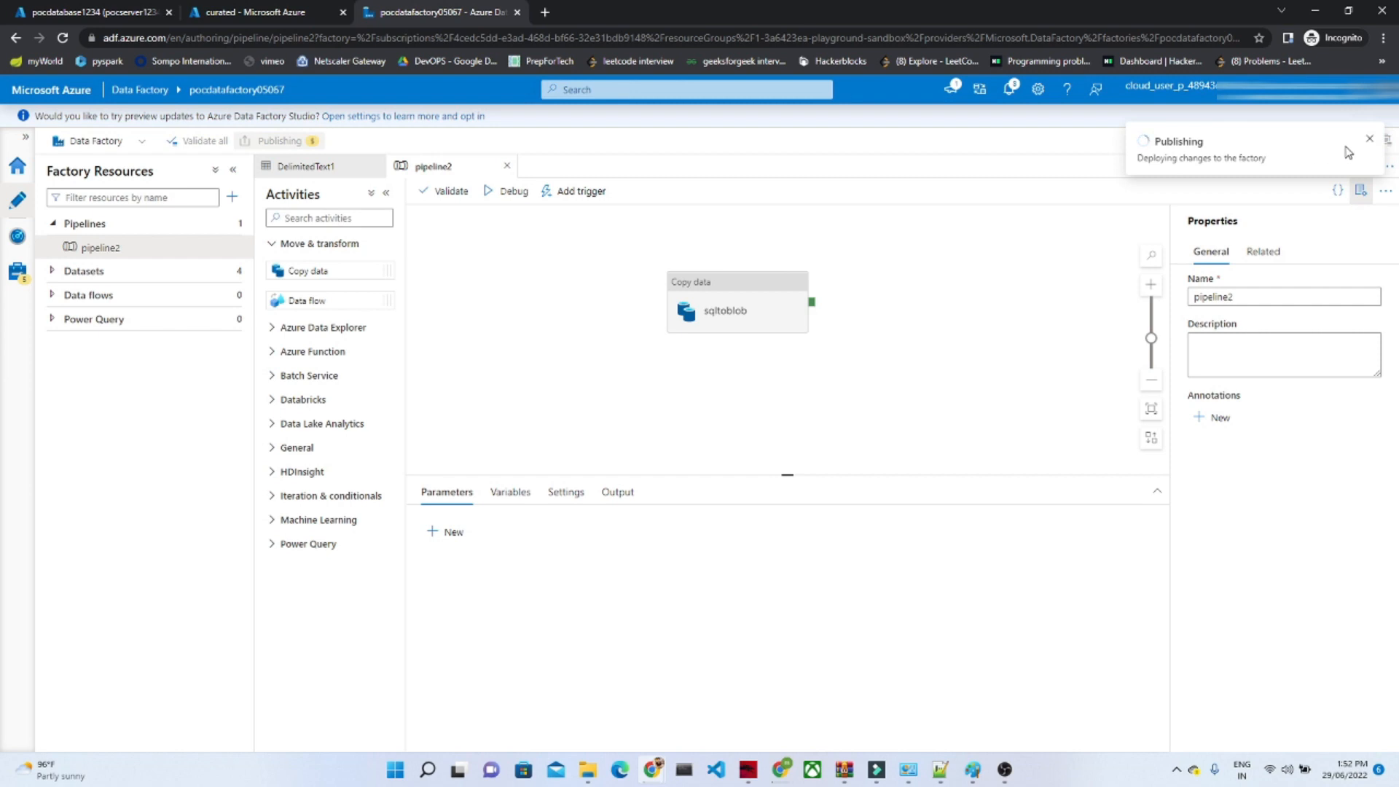
left_click(1370, 140)
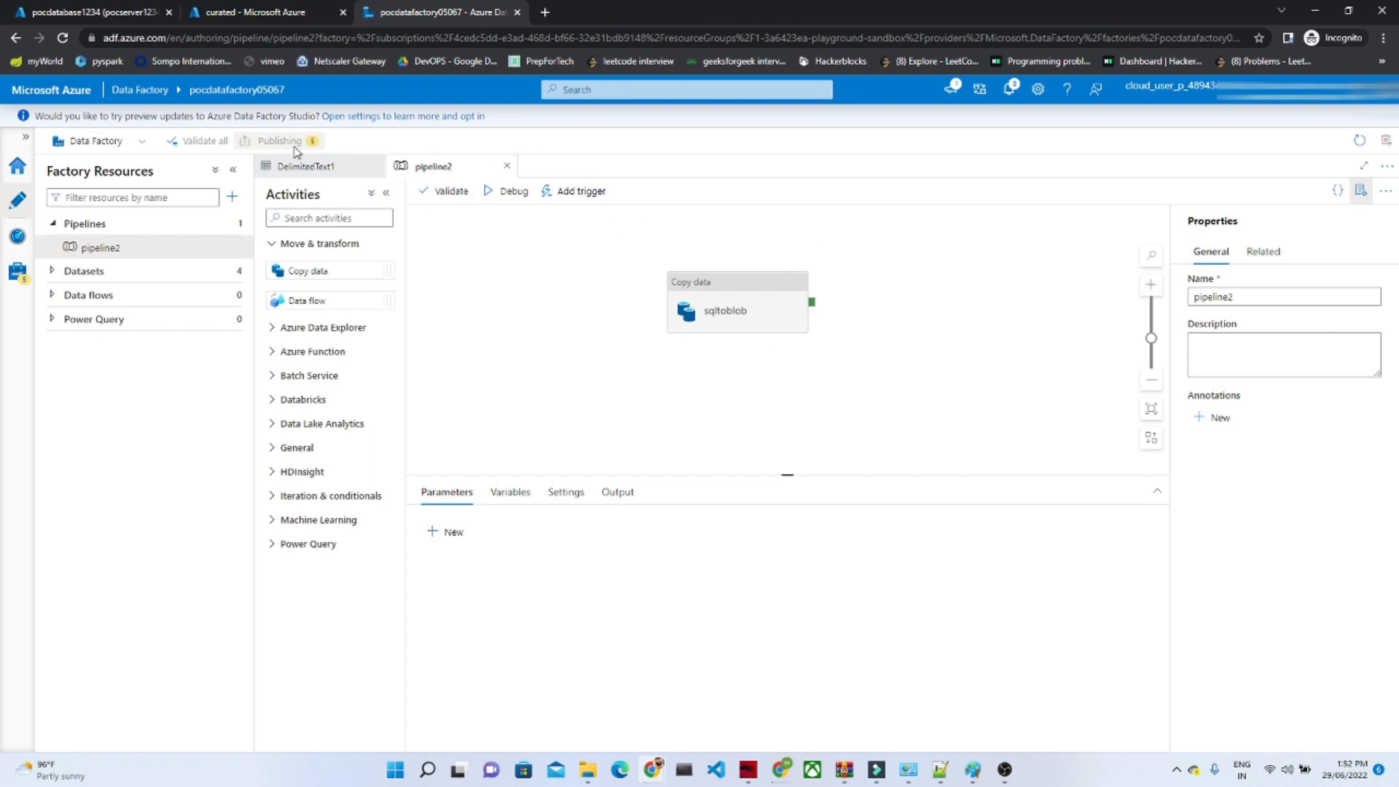
left_click(1010, 88)
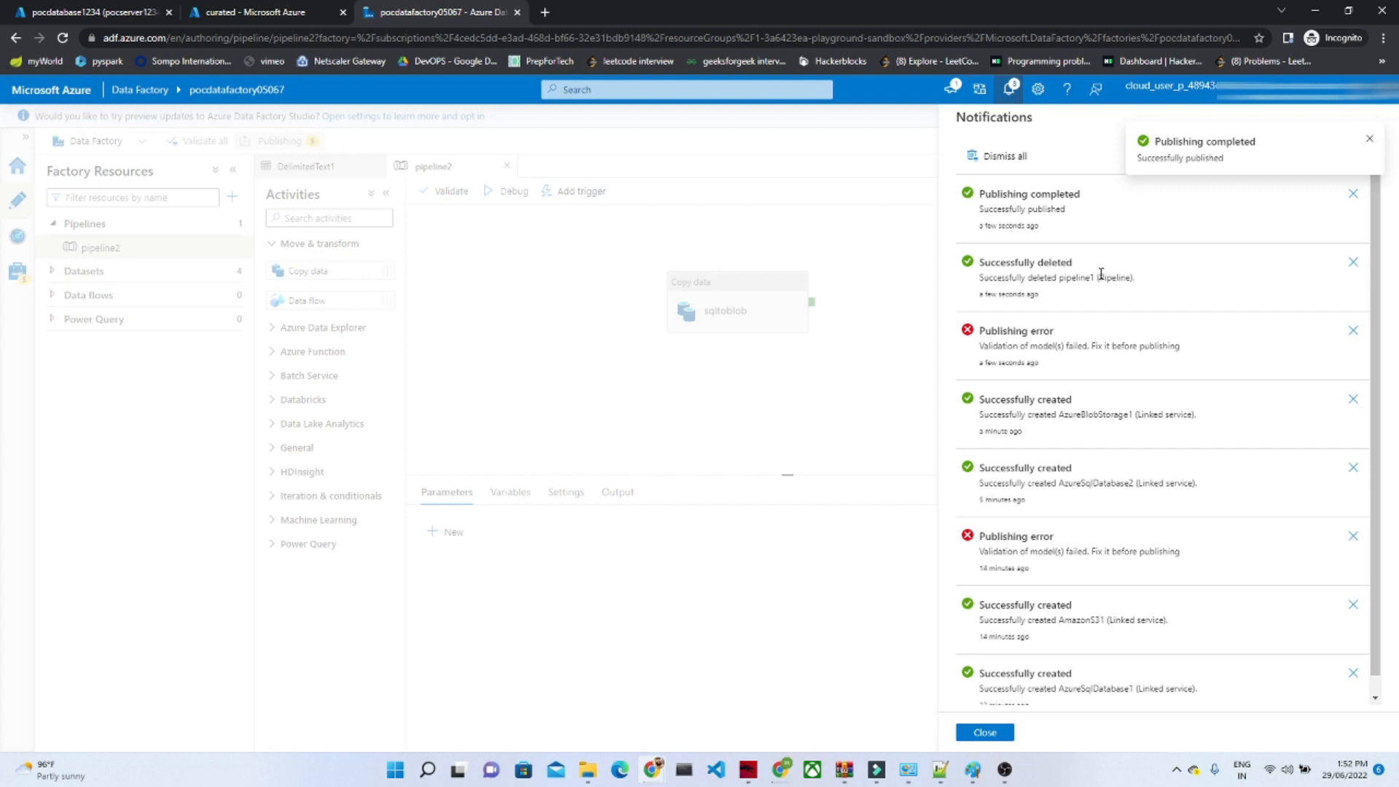
left_click(986, 734)
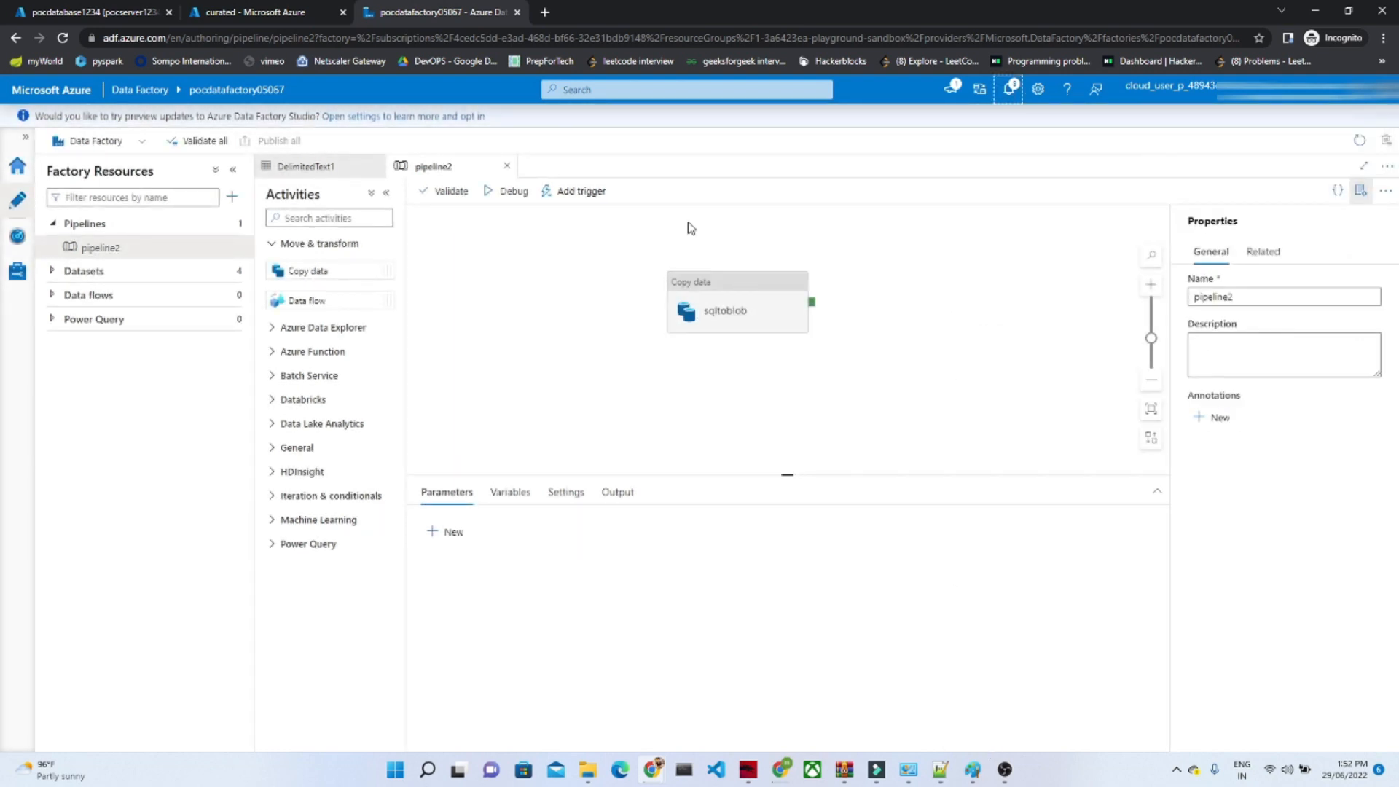
Step: Trigger a run of pipeline2 immediately and open that run's activity details in monitoring
left_click(583, 194)
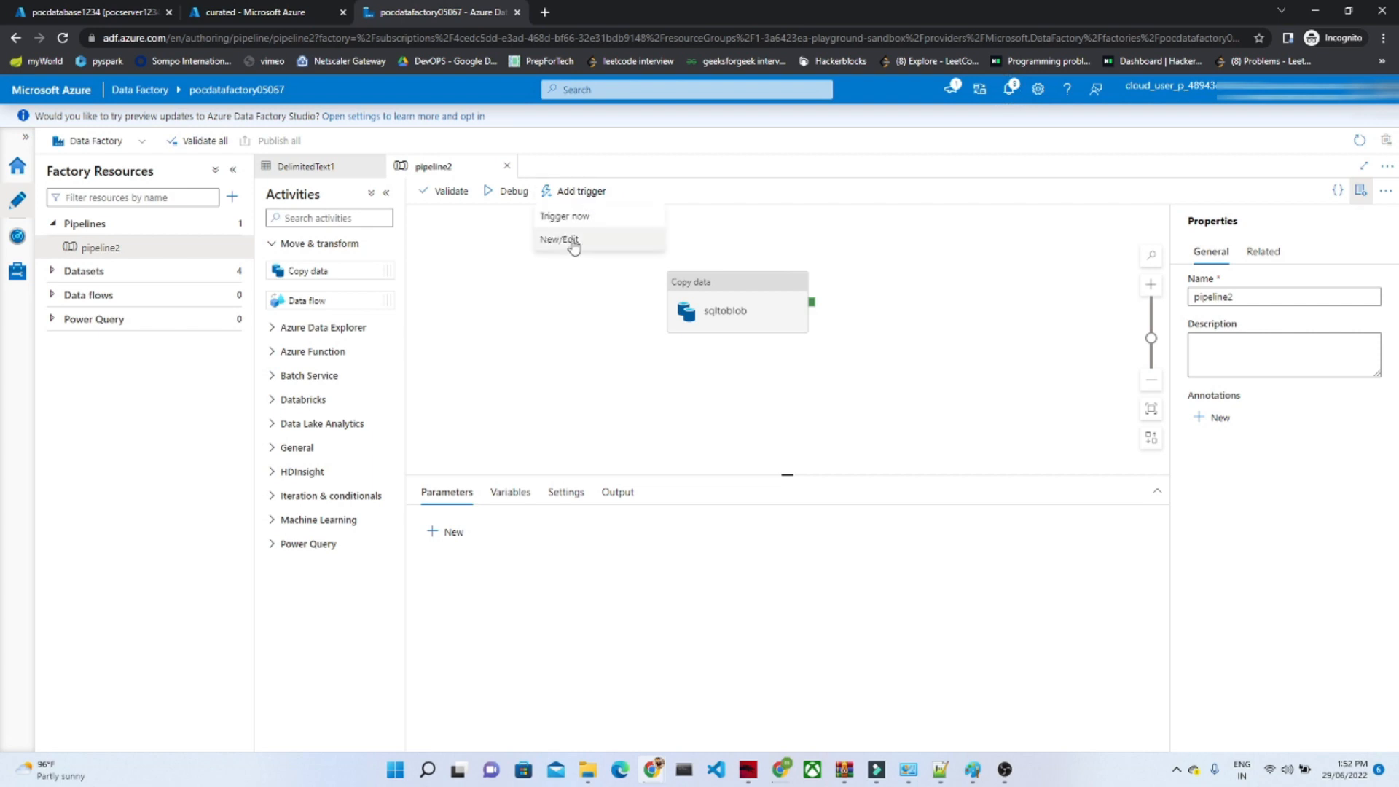
left_click(575, 216)
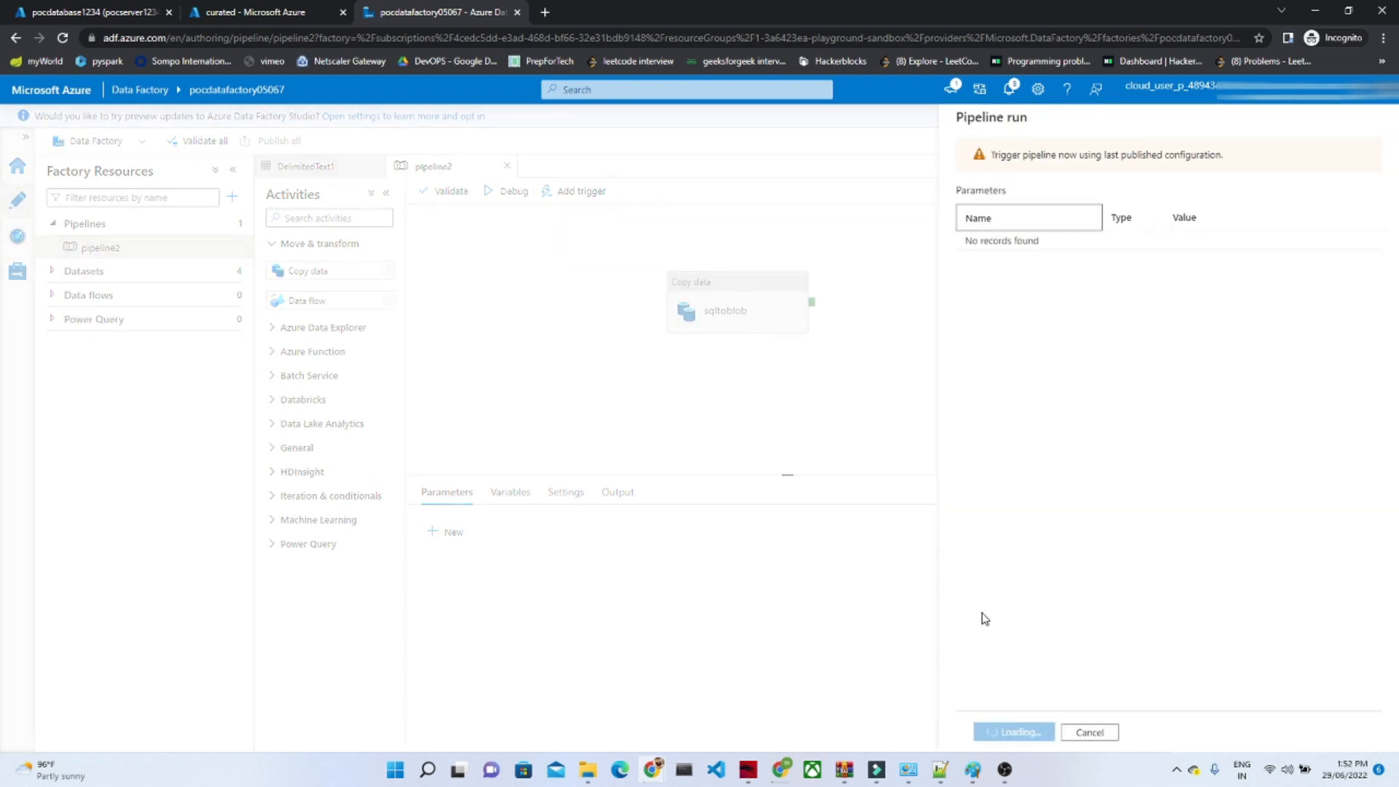
left_click(995, 732)
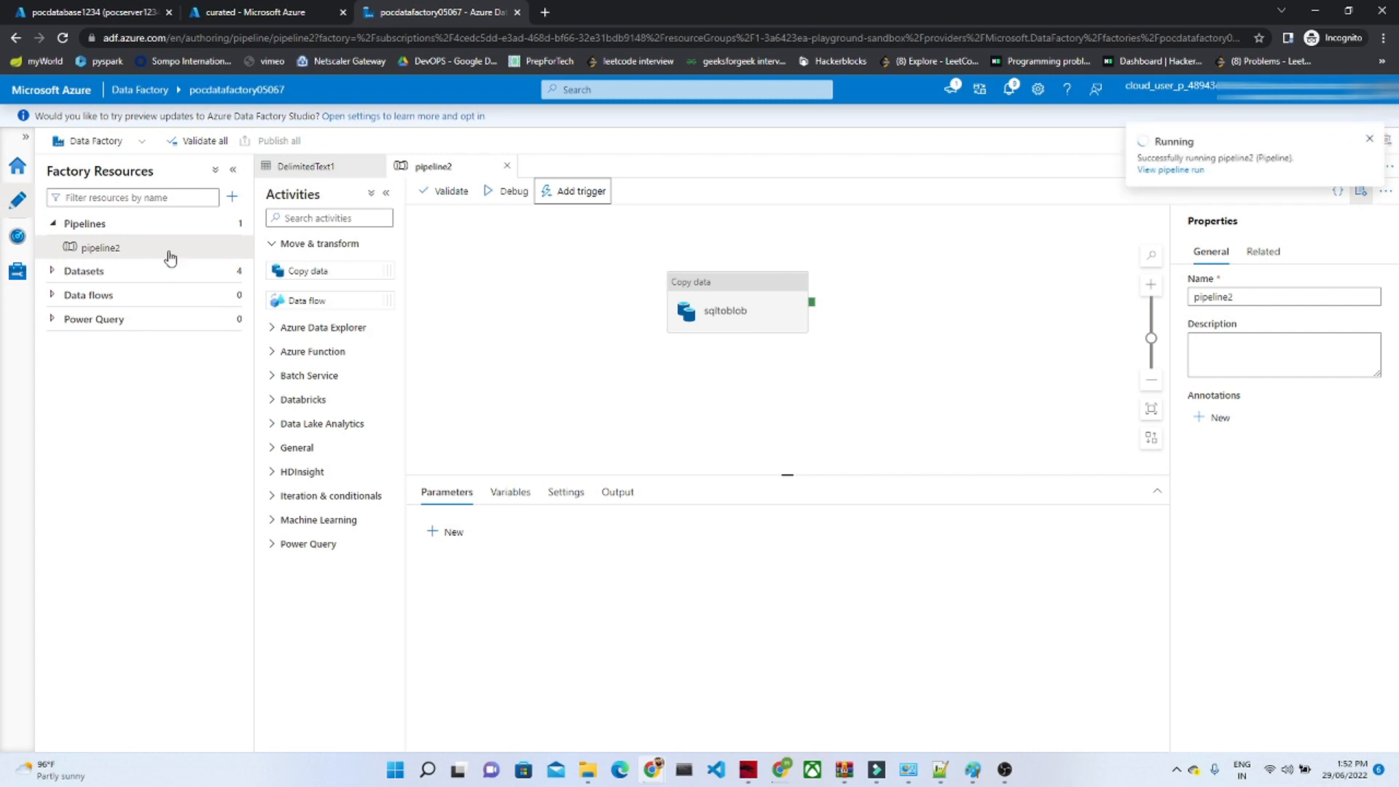
left_click(15, 235)
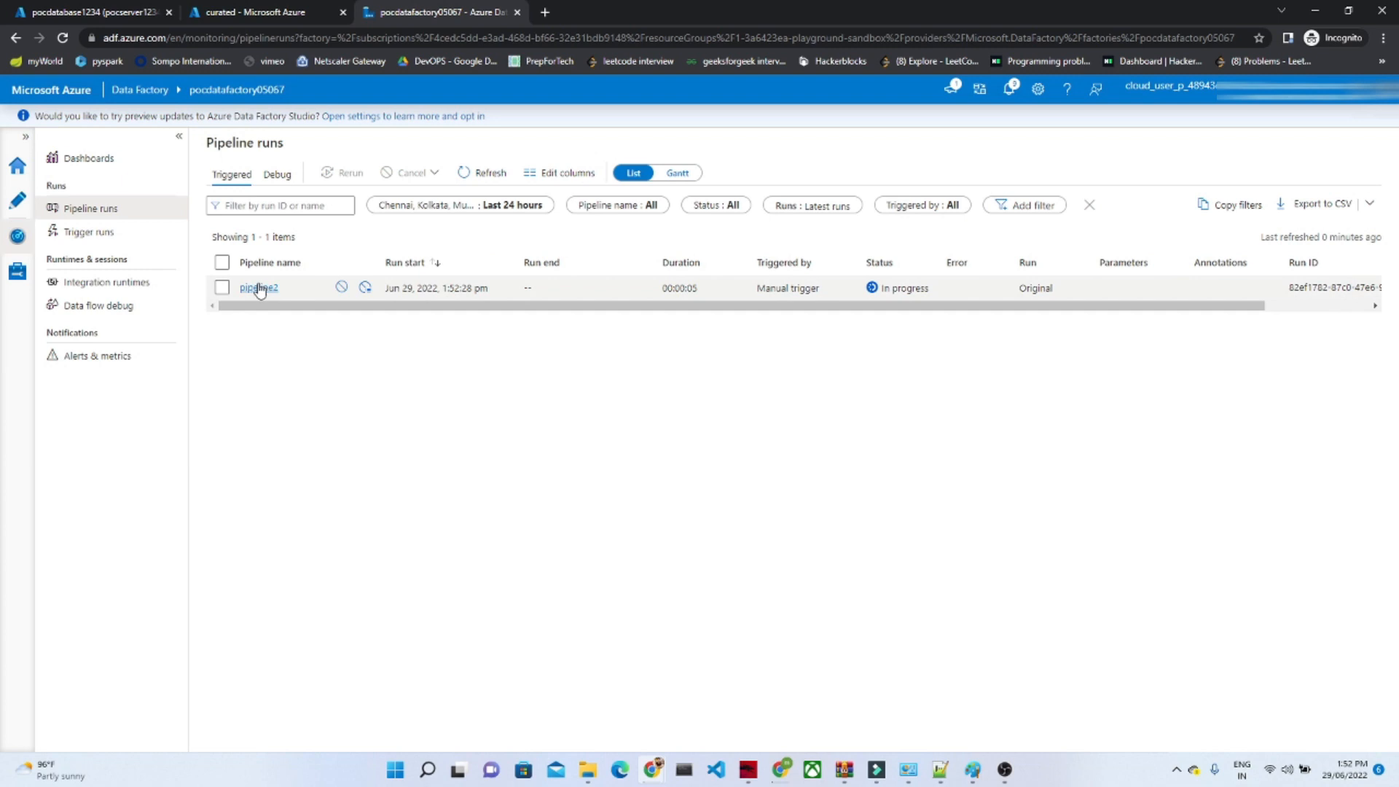
left_click(260, 288)
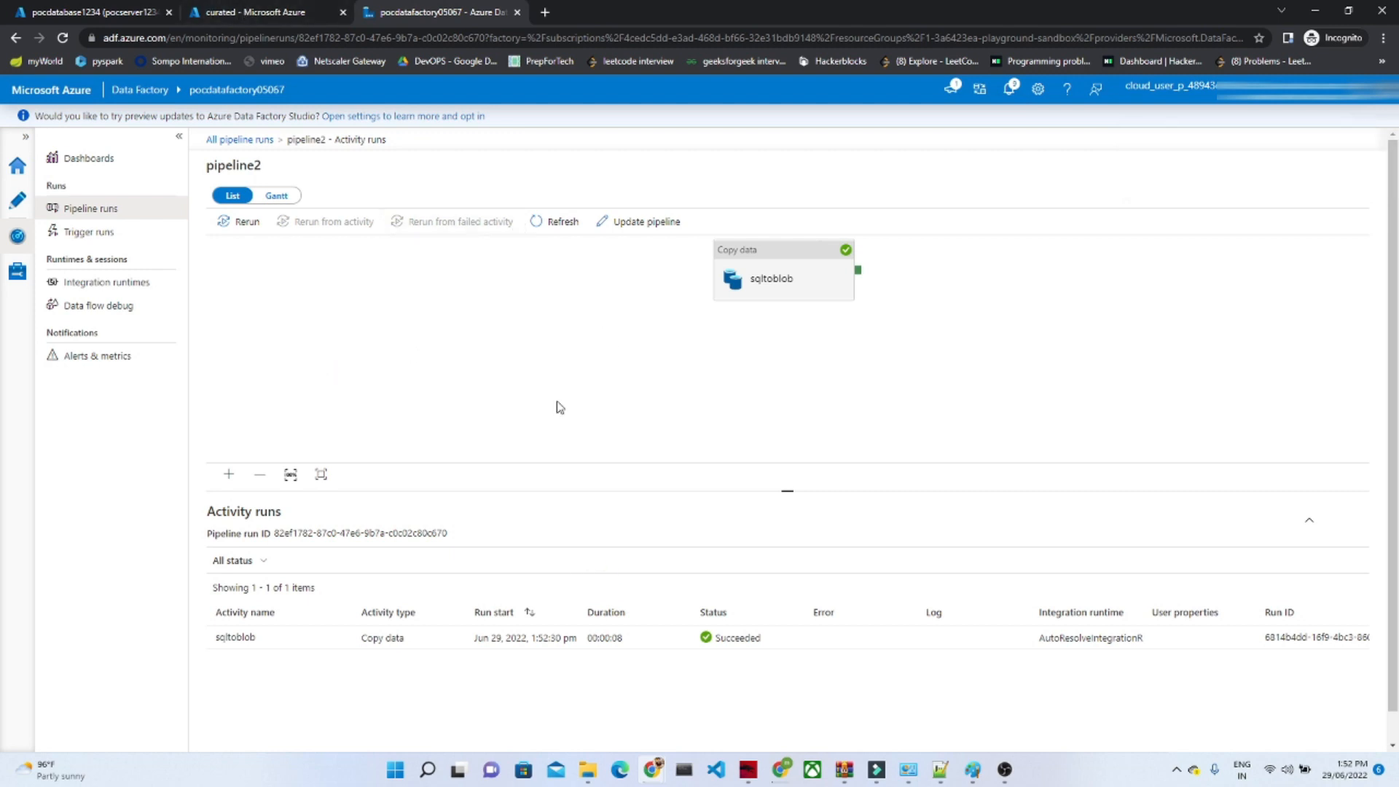
Step: Switch to the Azure portal and reopen the curated container of storage account blobstorage075
left_click(243, 6)
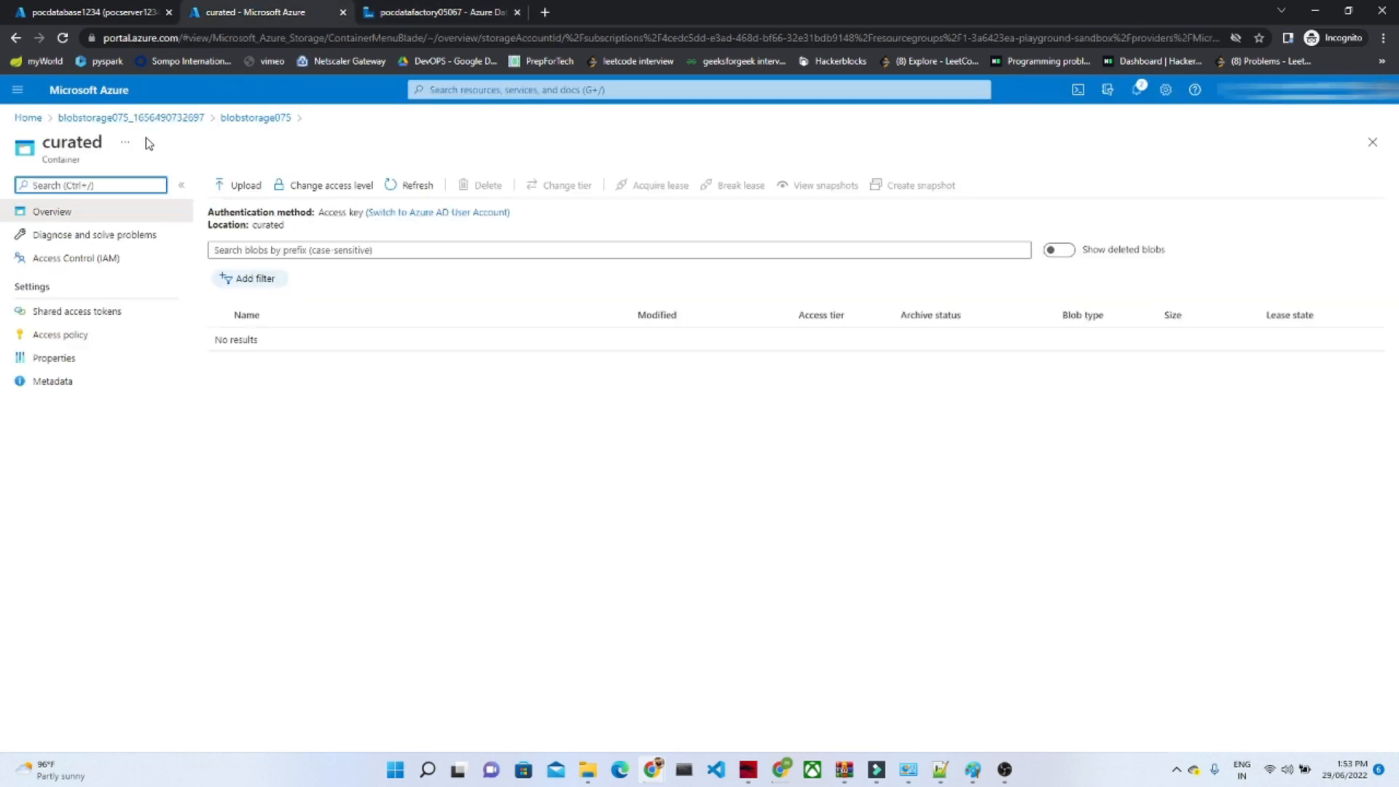
left_click(137, 117)
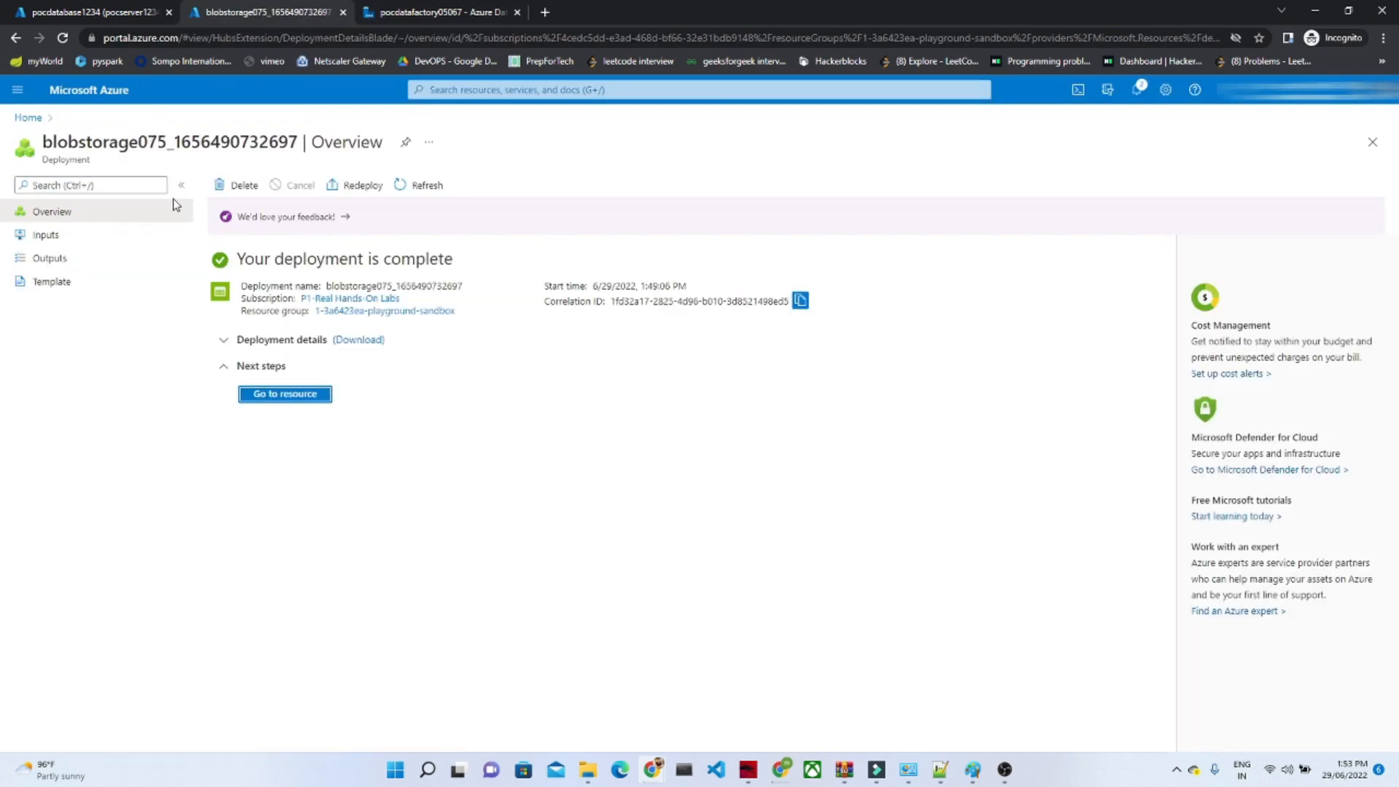
left_click(296, 394)
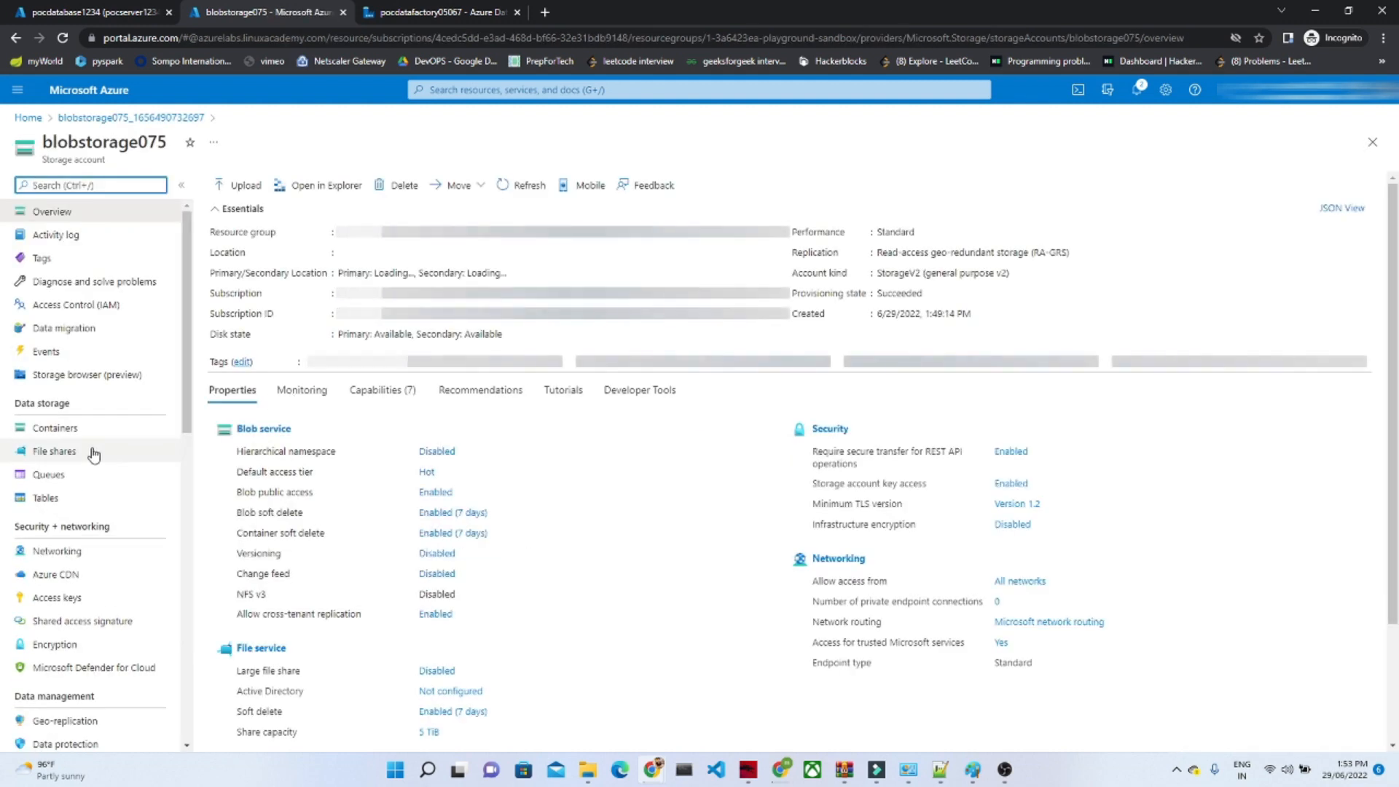
left_click(109, 429)
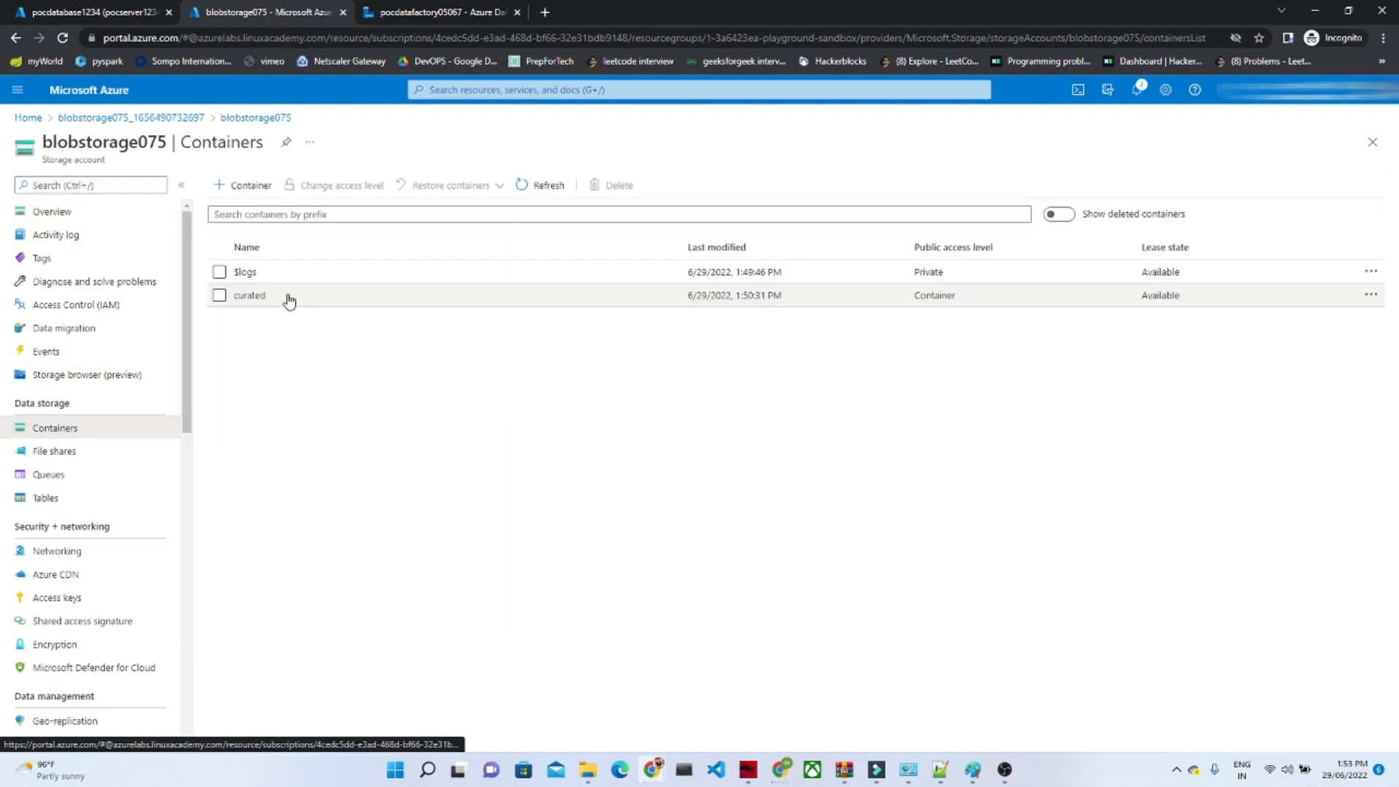
left_click(250, 296)
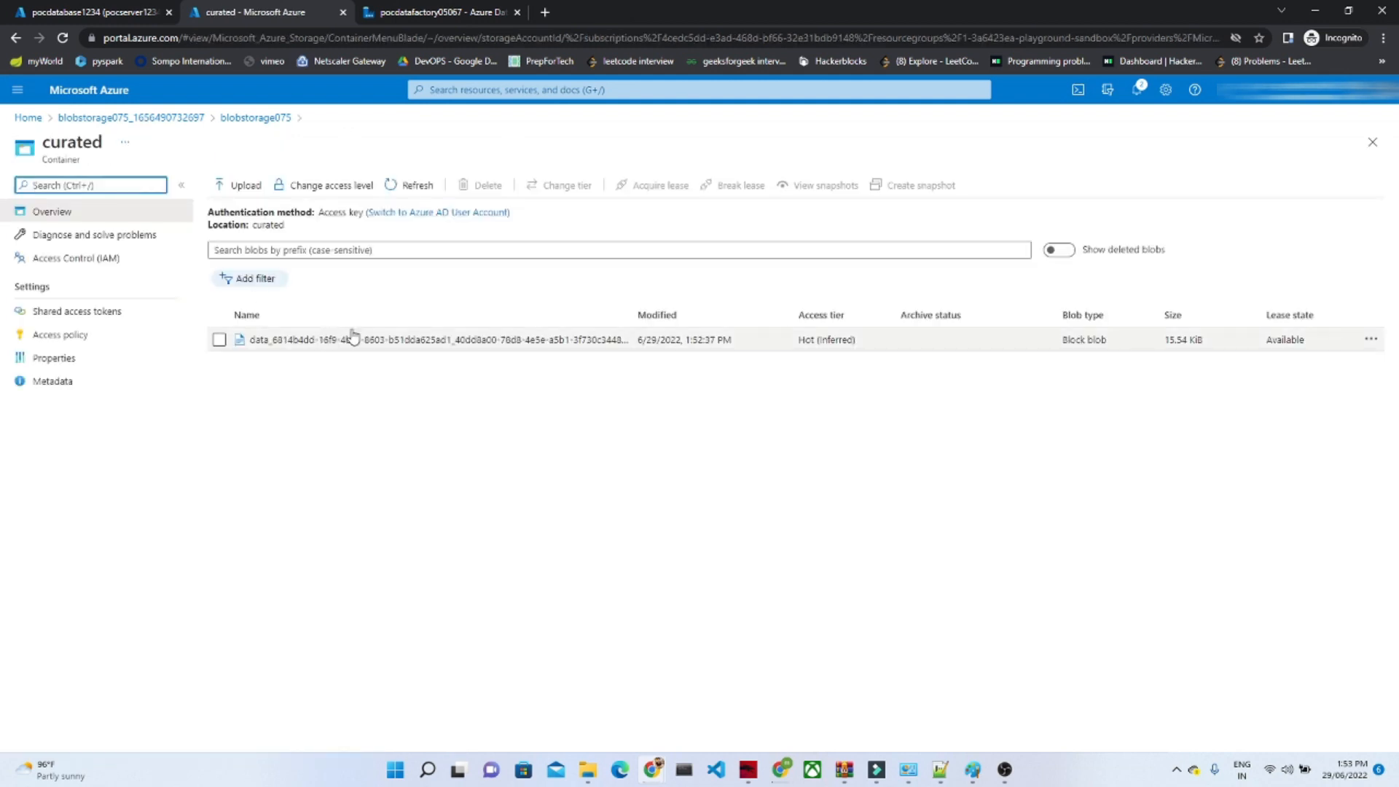
Step: Download the data text file from the curated container and open it in a maximized Notepad window
left_click(219, 340)
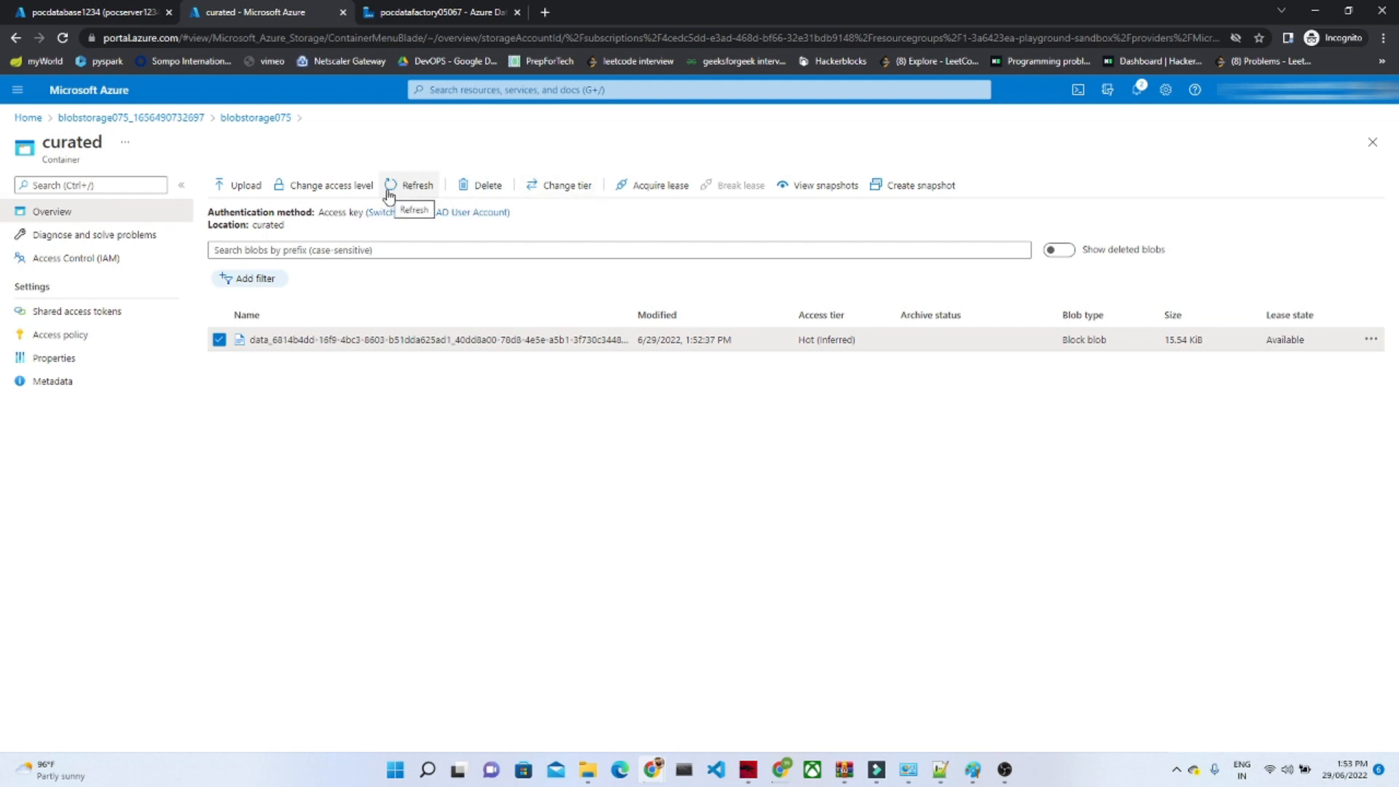
left_click(288, 341)
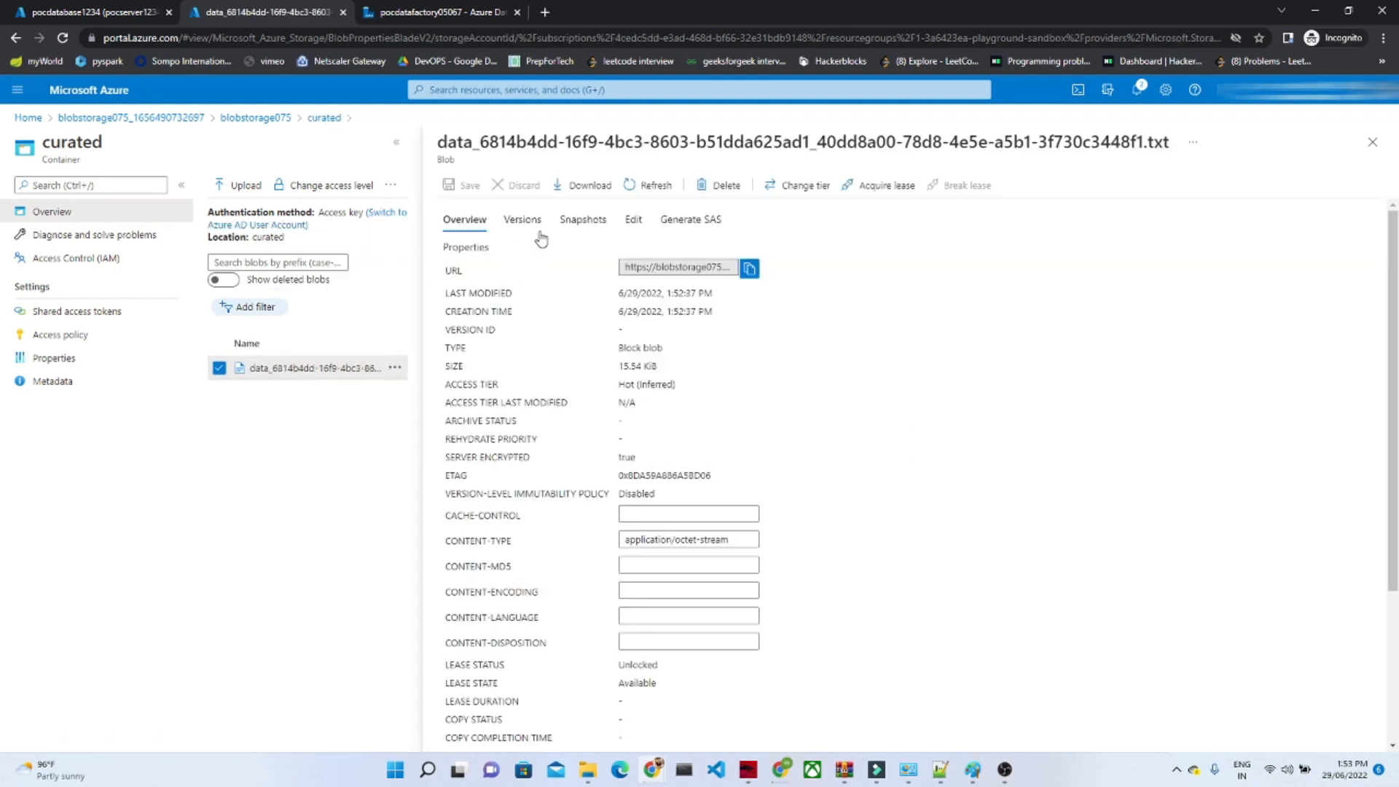
left_click(578, 187)
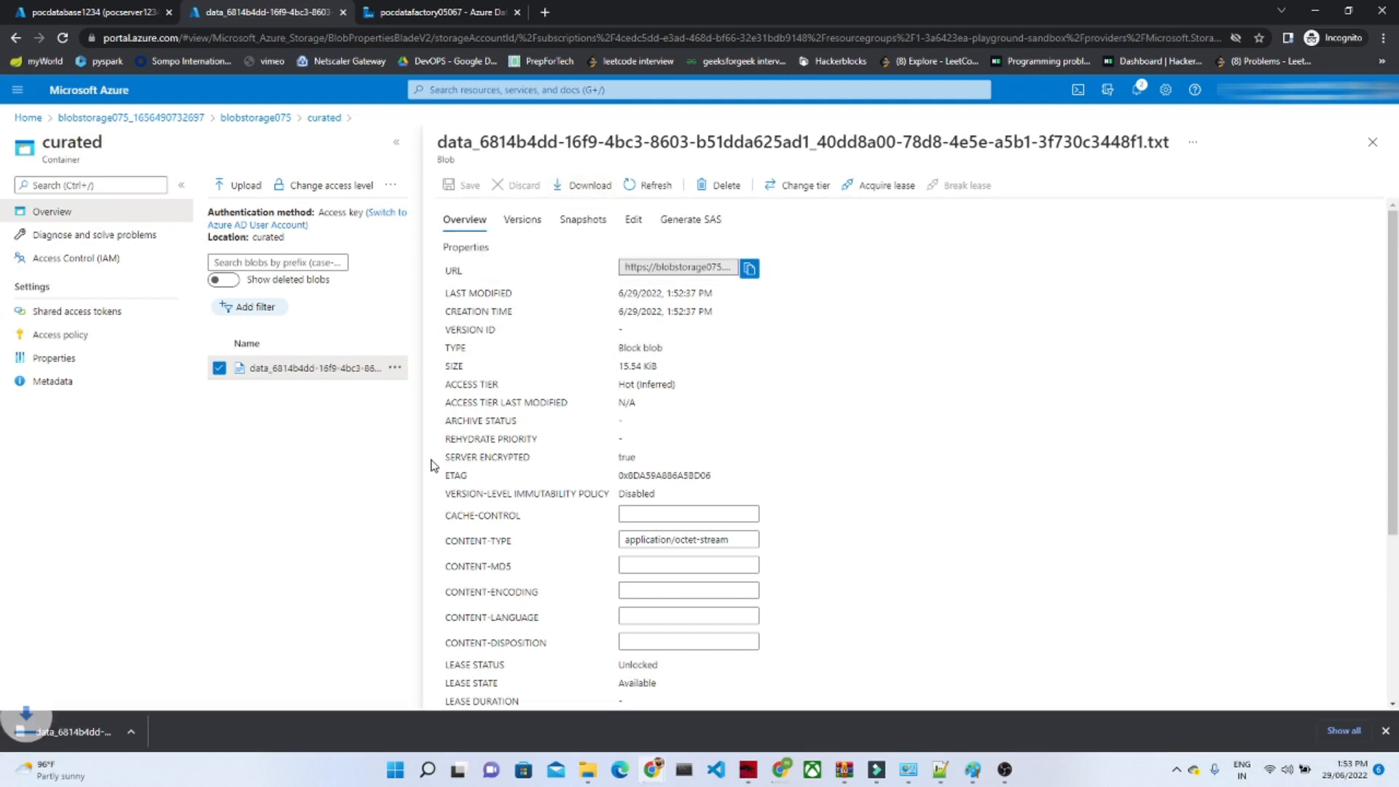
left_click(122, 727)
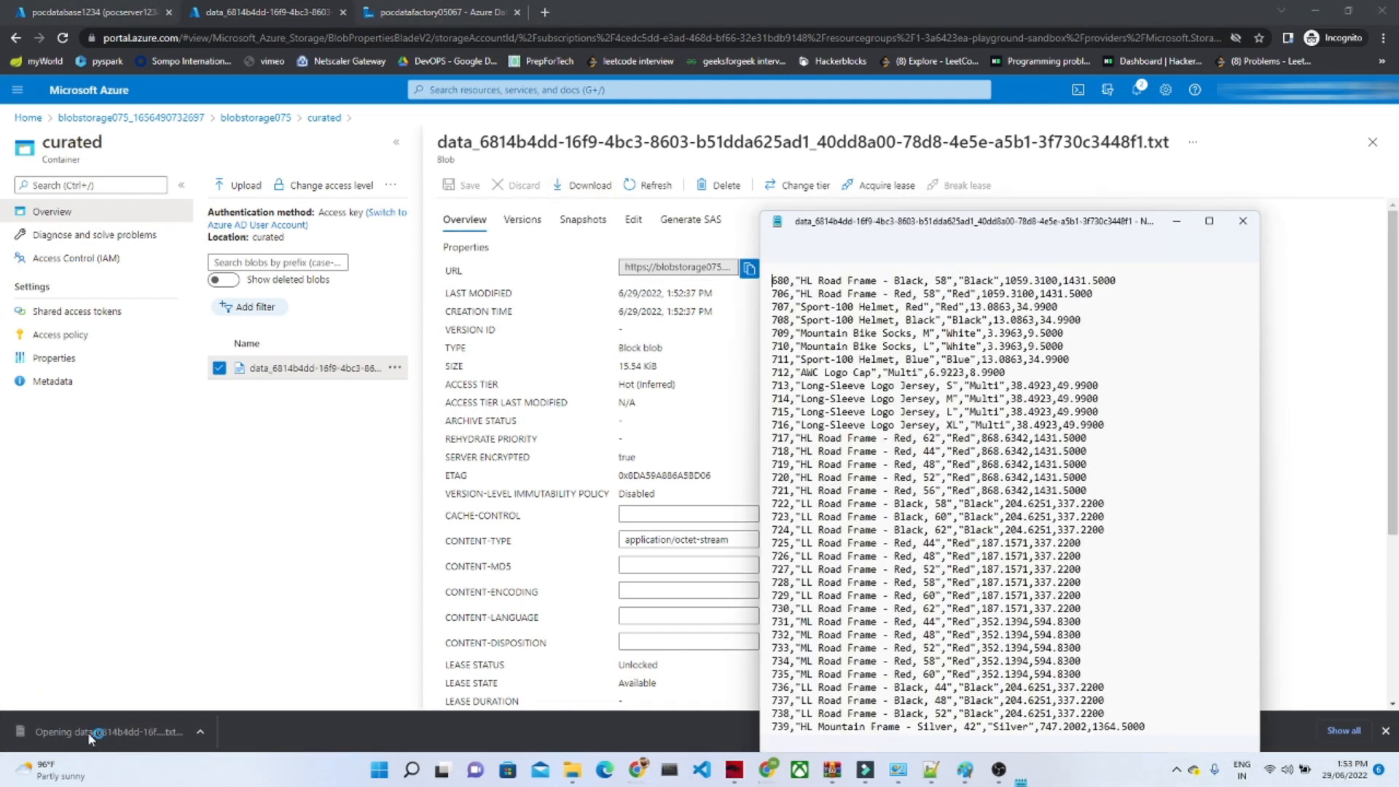
left_click(1209, 221)
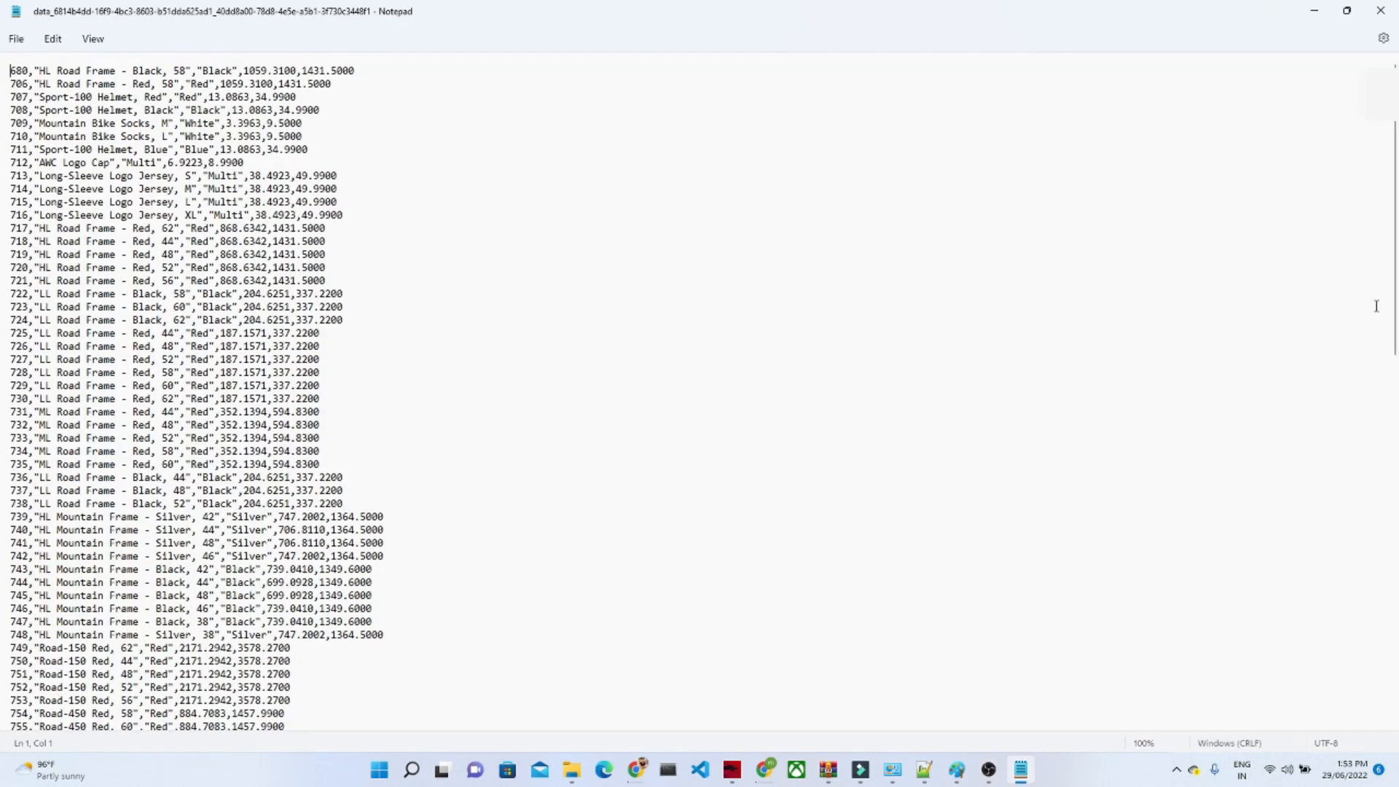
Step: Examine the product ID, name, color and cost values in the first record, and the rows that follow
double_click(18, 71)
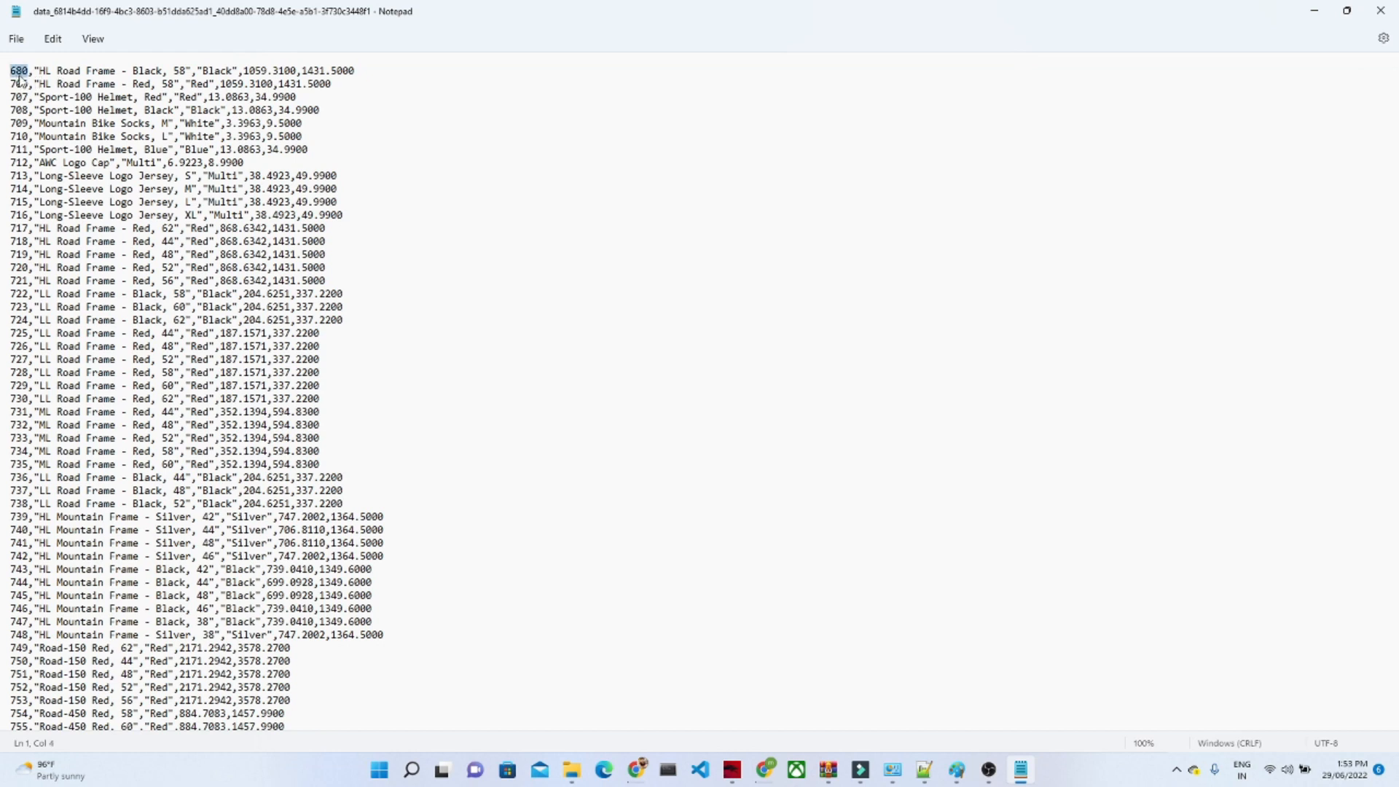
double_click(61, 72)
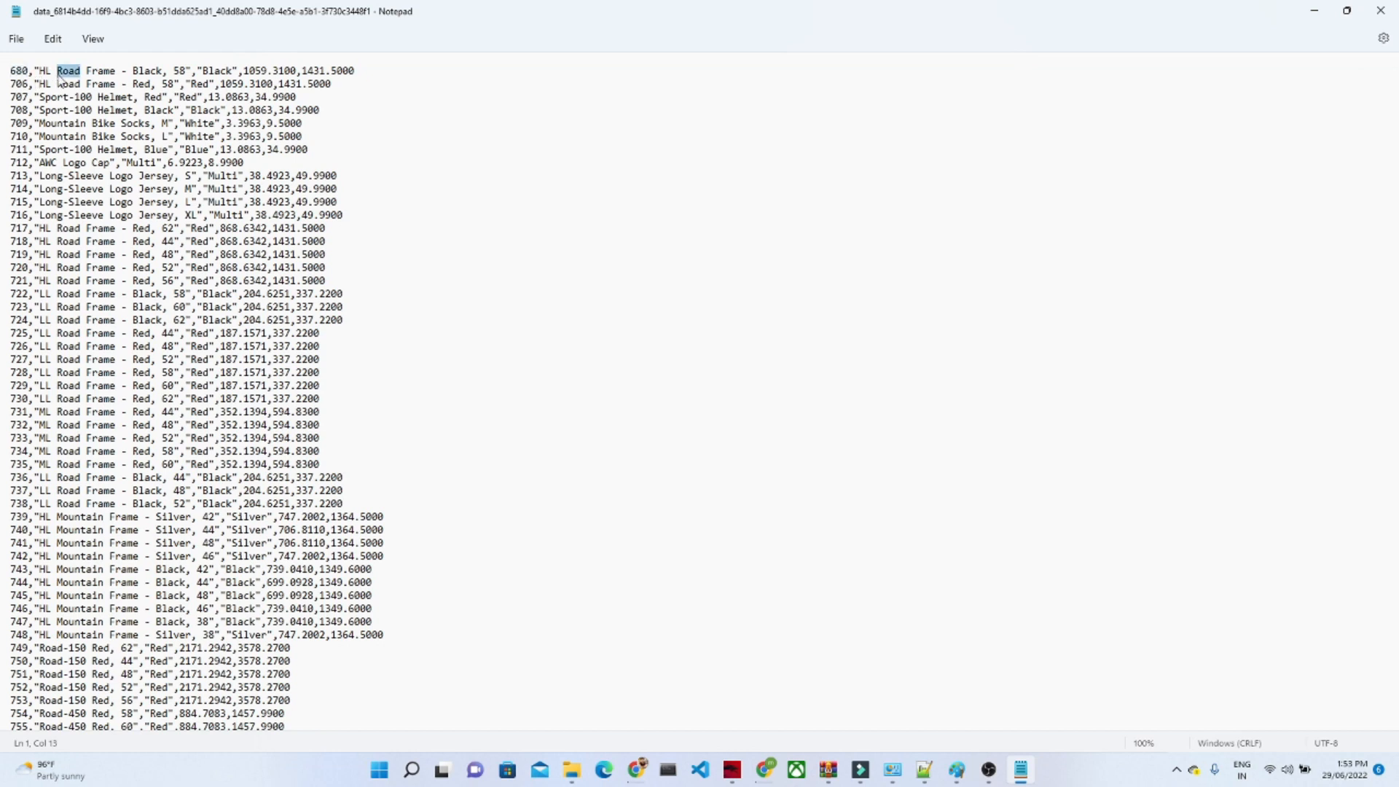
double_click(200, 71)
double_click(248, 71)
left_click_drag(4, 76, 333, 578)
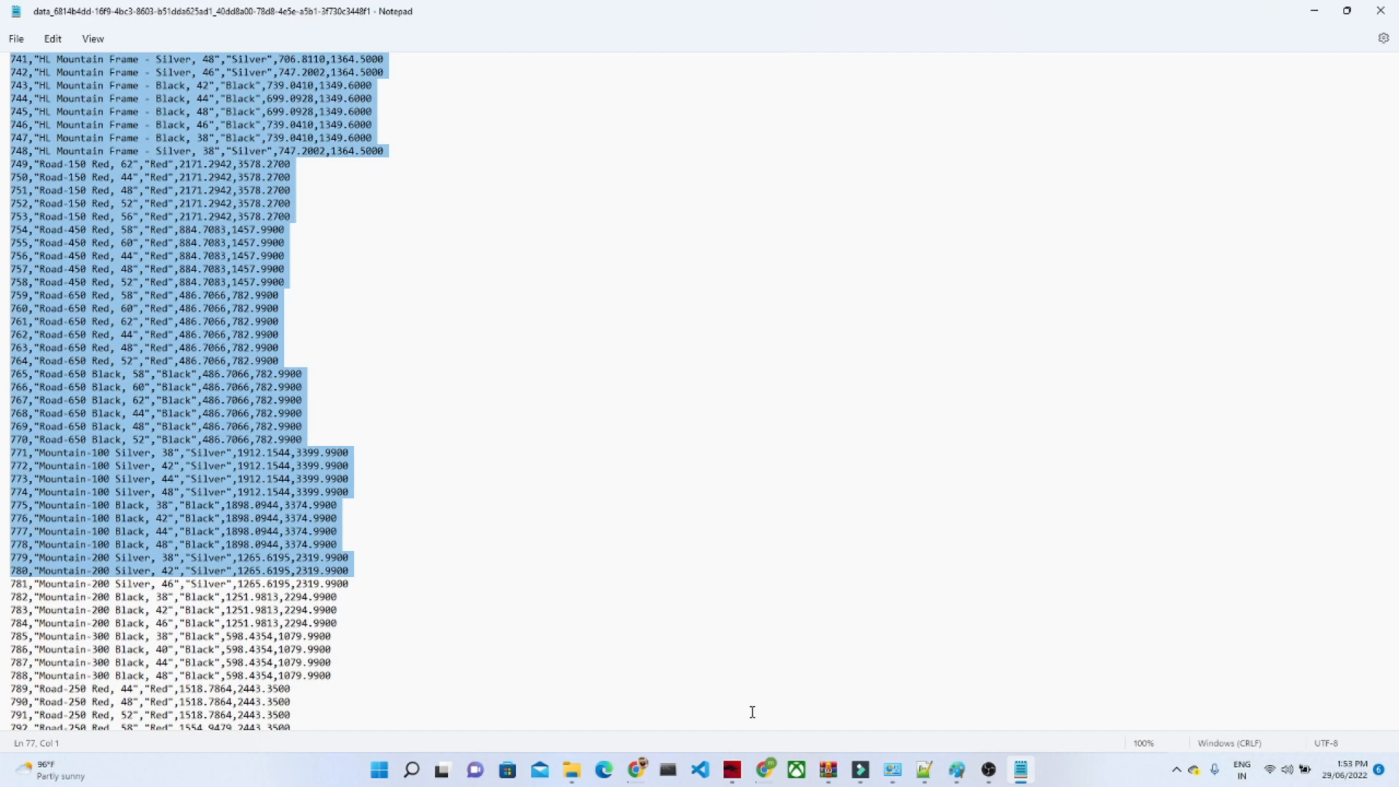
Step: Switch from Notepad to the Azure Data Factory page in Chrome and return to pipeline2 in the authoring view
mouse_move(638, 770)
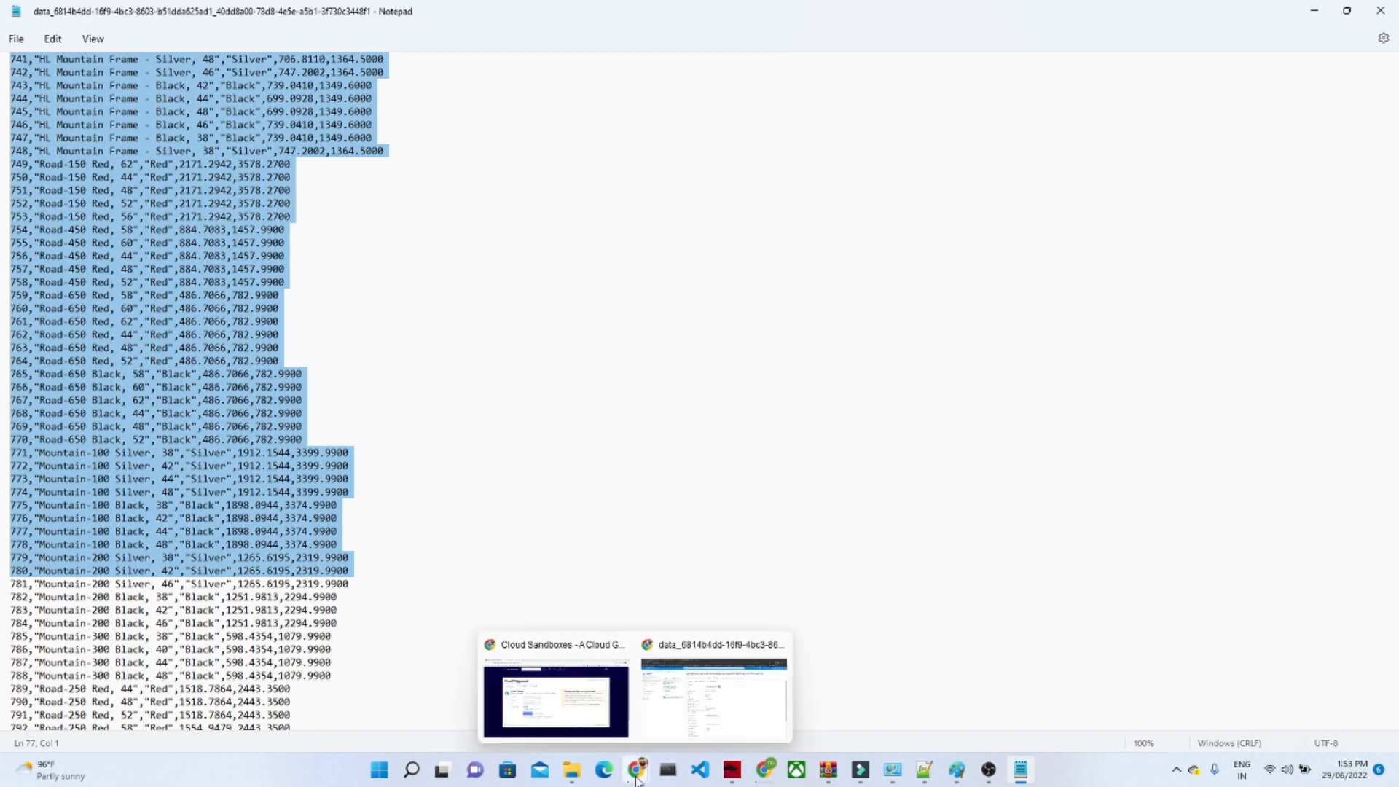
left_click(684, 723)
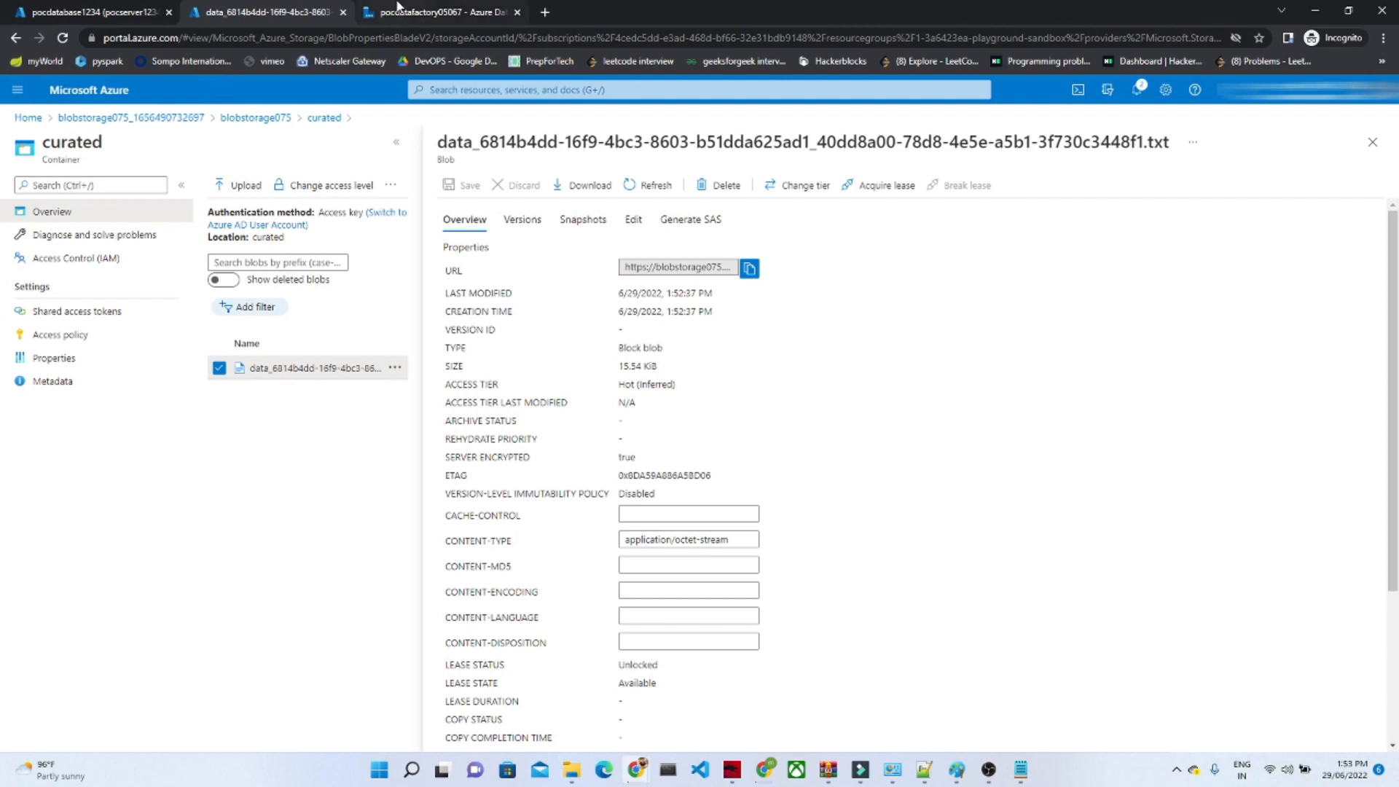
left_click(398, 8)
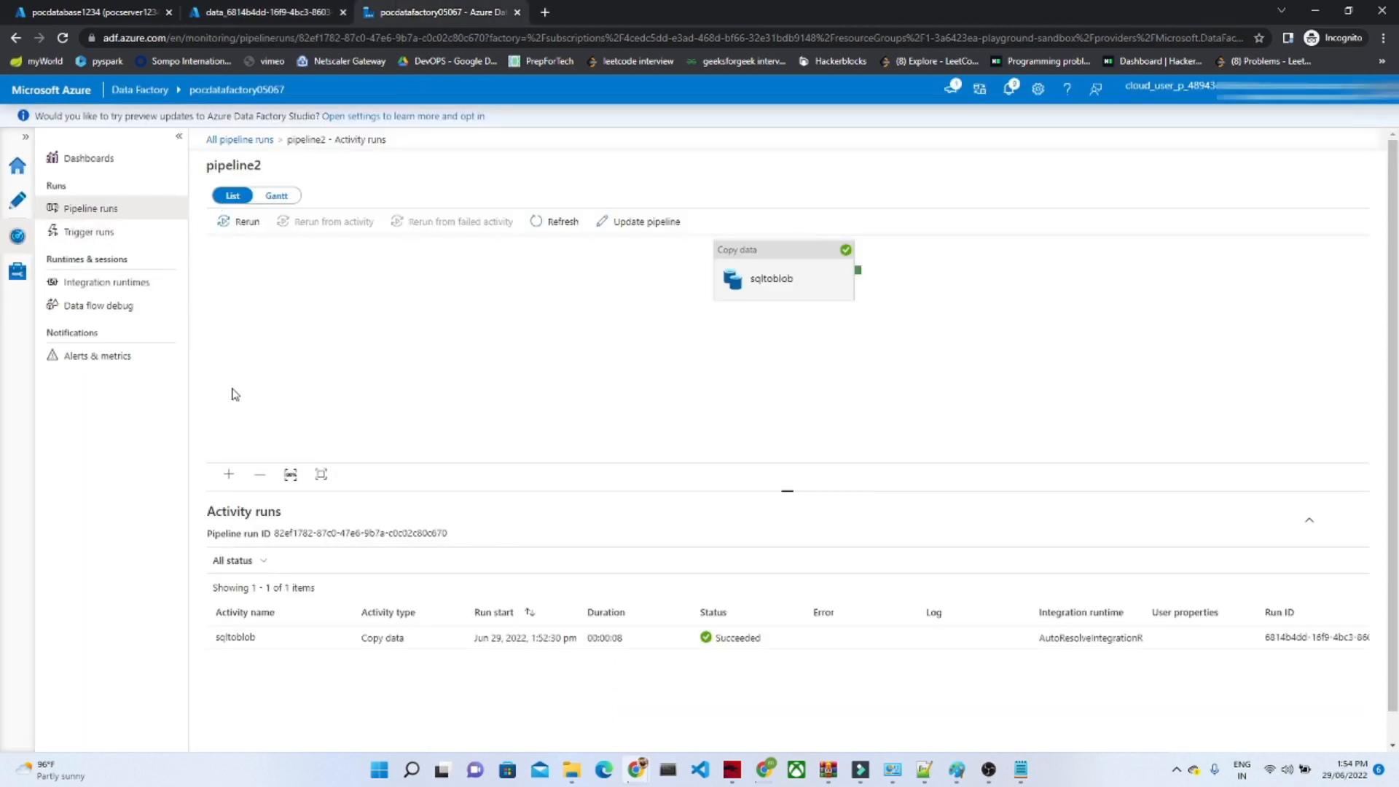
left_click(17, 207)
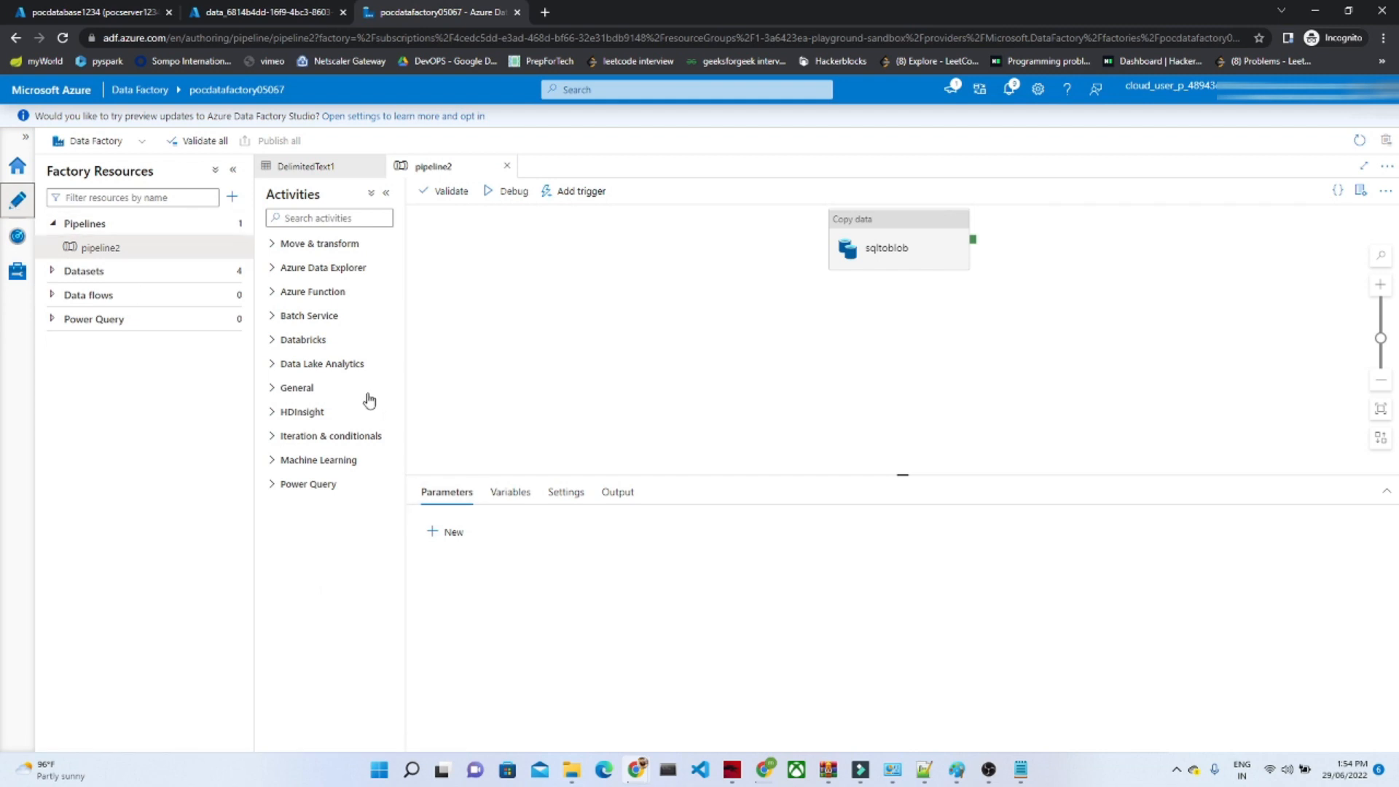
Step: Review the source settings of the sqltoblob copy activity, including its dataset, query and partition options
left_click(849, 219)
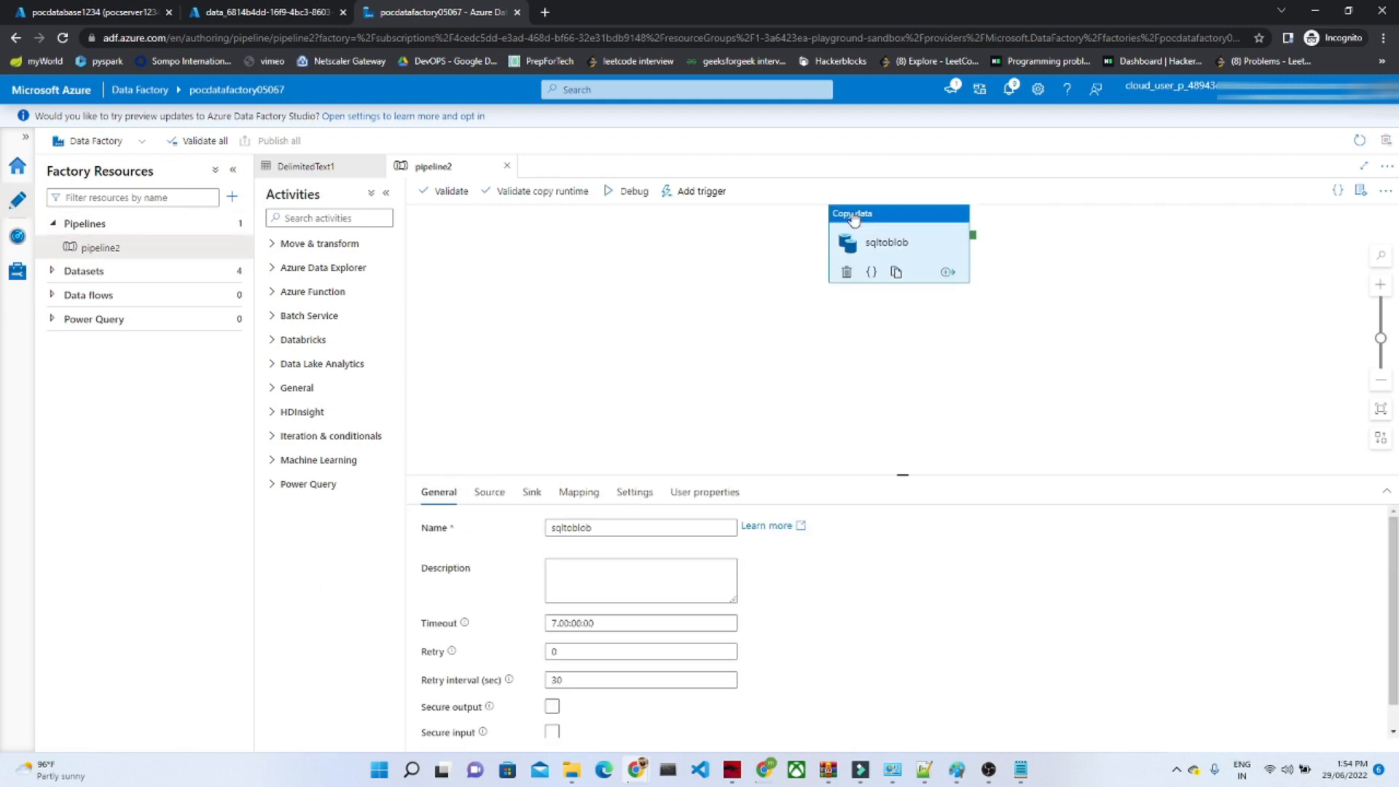
left_click(490, 493)
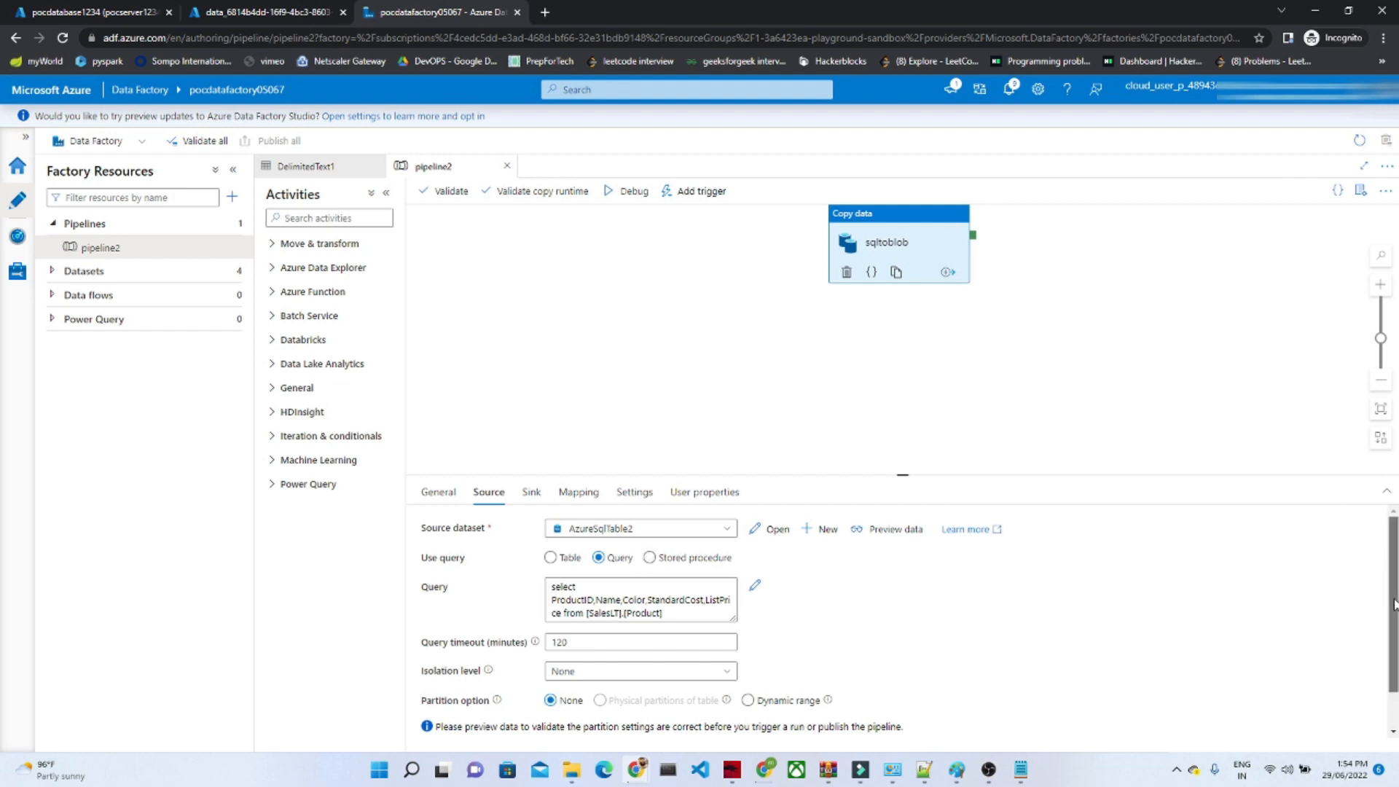
left_click_drag(1388, 591, 1392, 649)
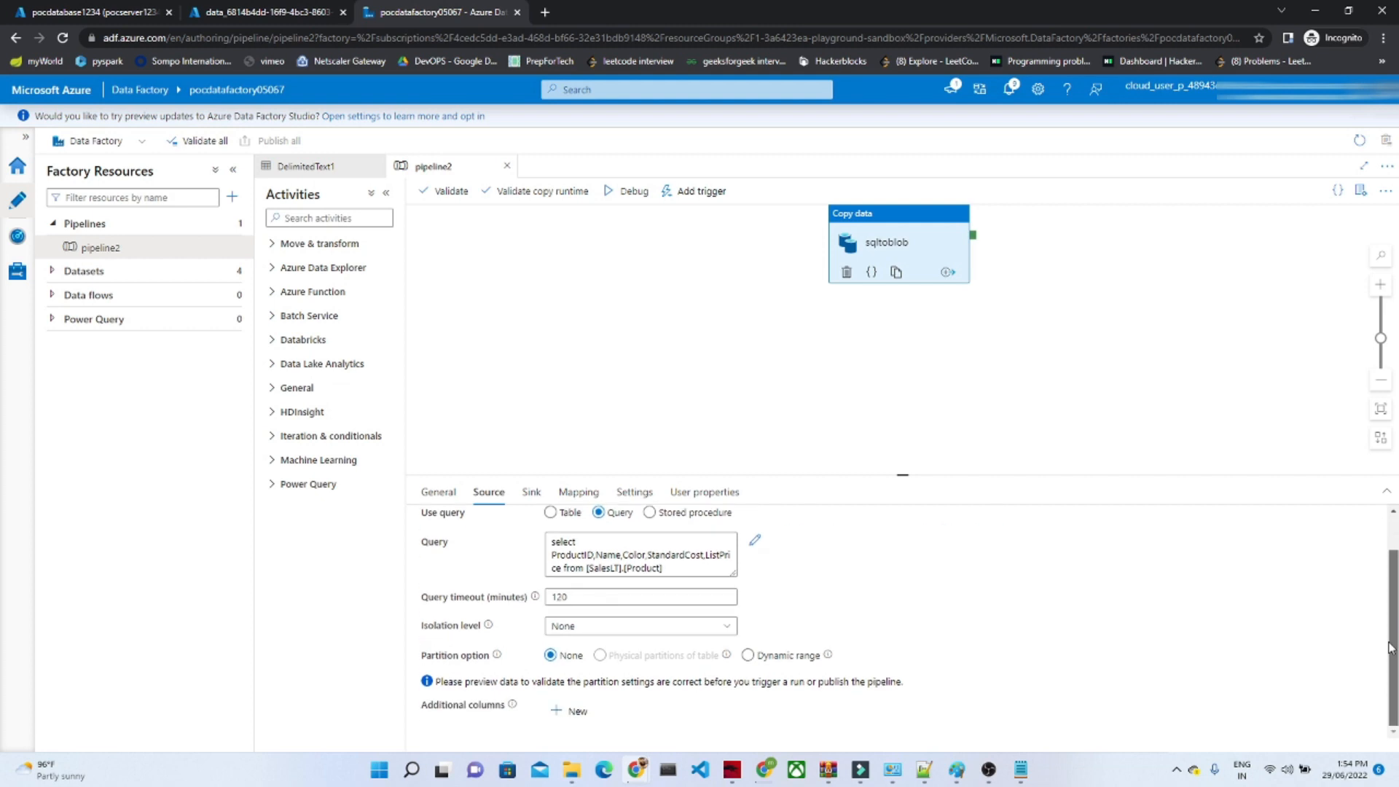
scroll(1391, 644, "up", 1)
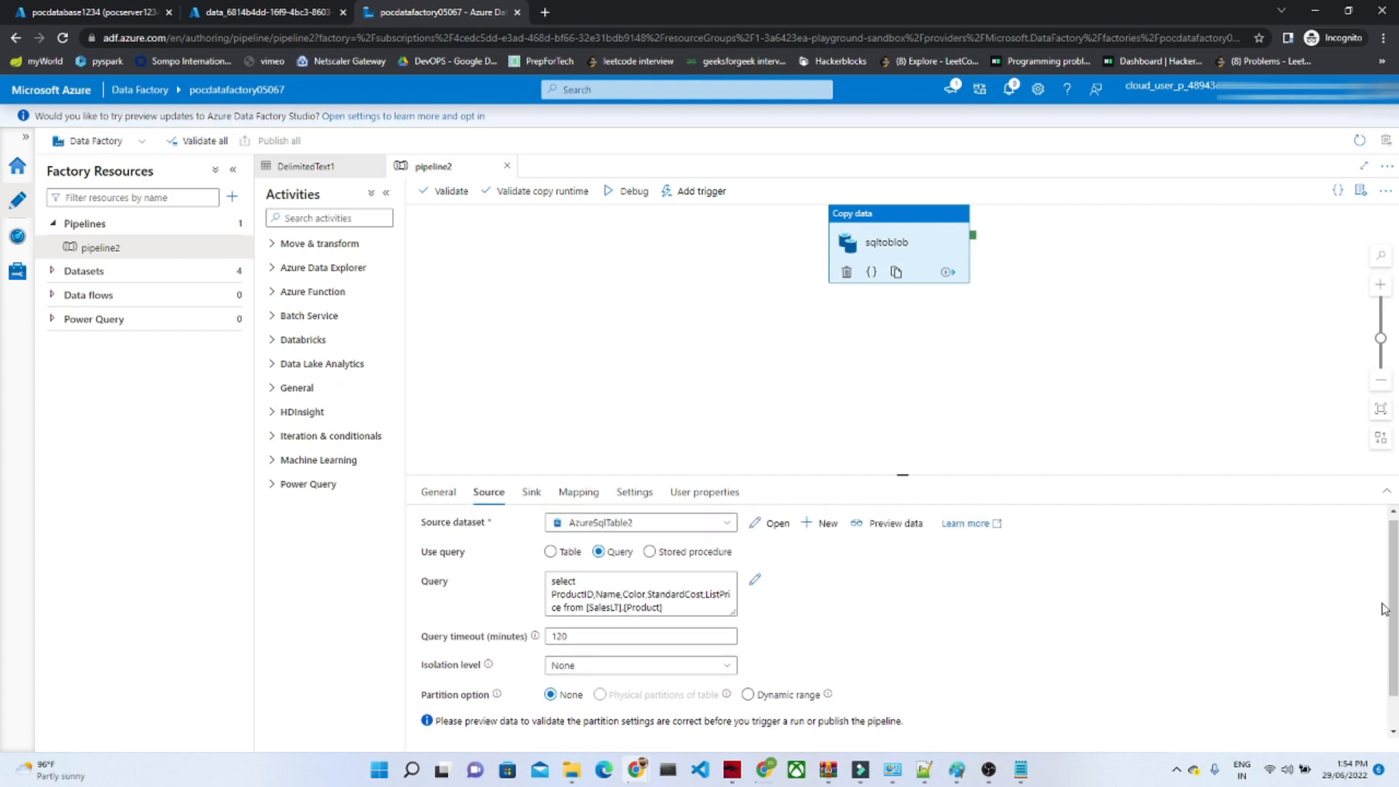